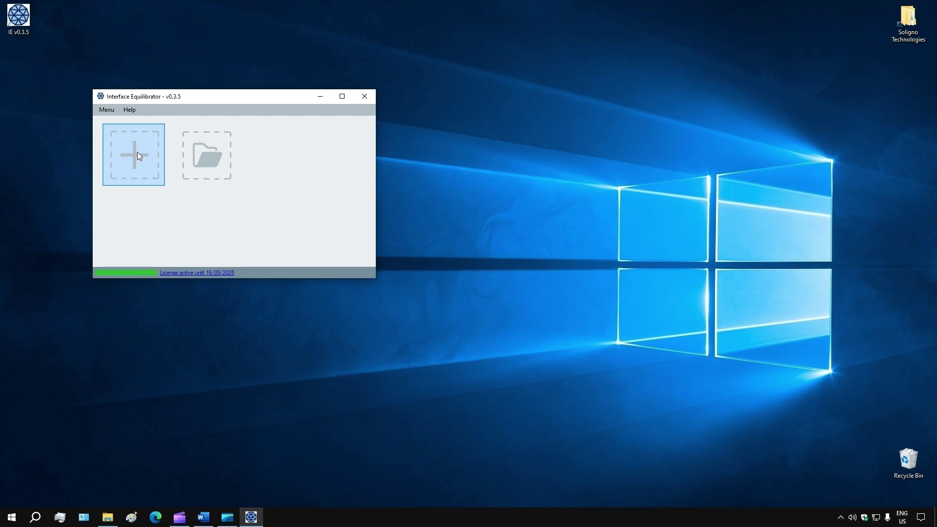
Create a new configuration and add a fluid-fluid interface from the built-in open-bottomed cube droplet mesh with 1 µm^3 initial volume.
click(138, 153)
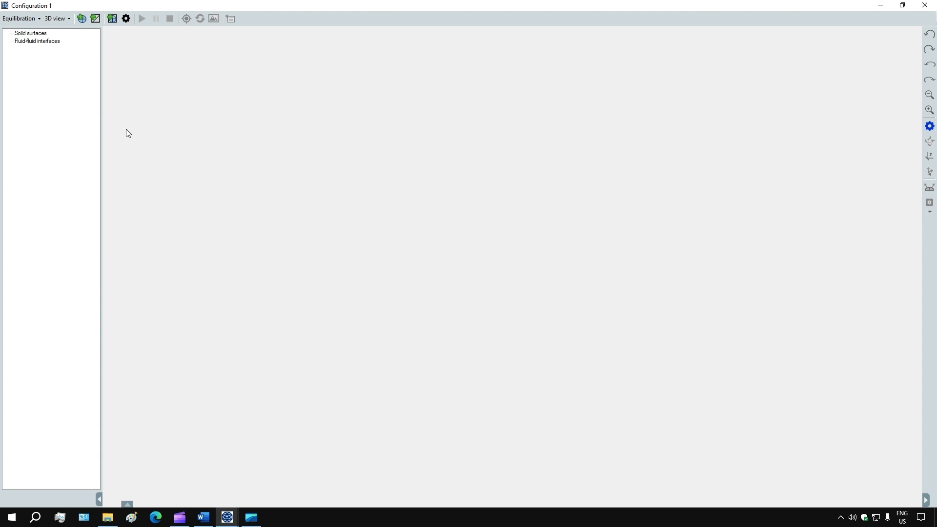
click(82, 19)
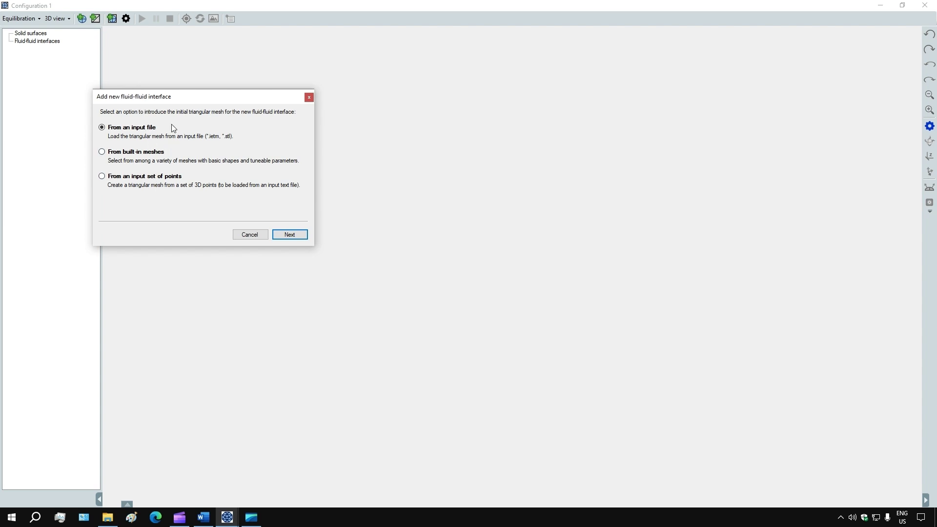
click(102, 152)
click(284, 235)
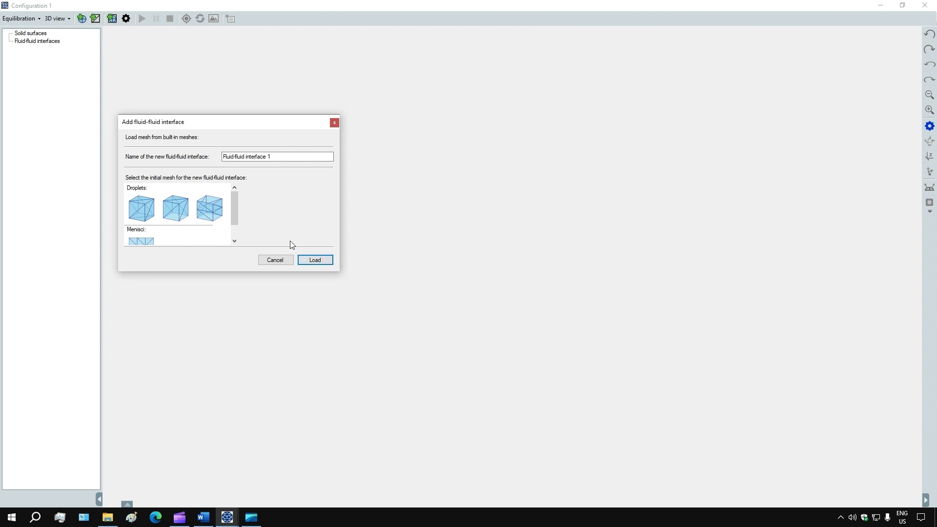
drag(234, 202, 235, 213)
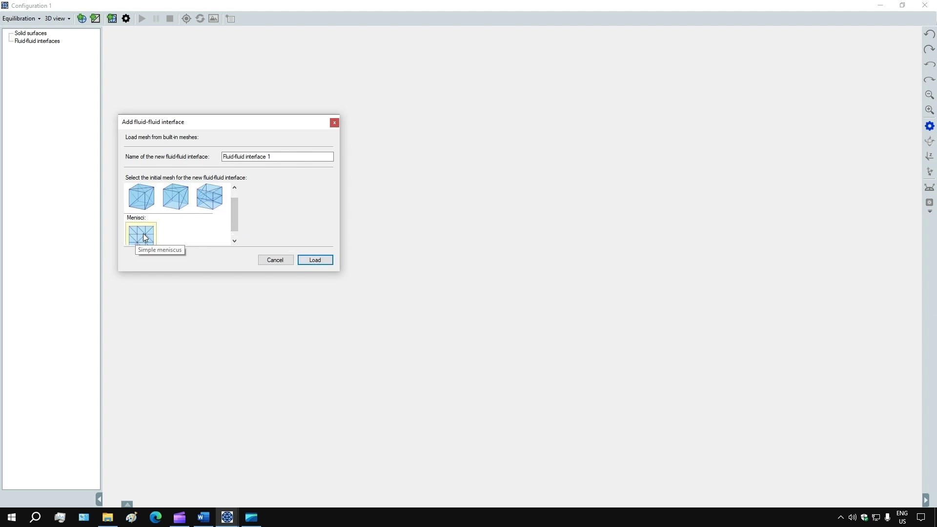
click(174, 199)
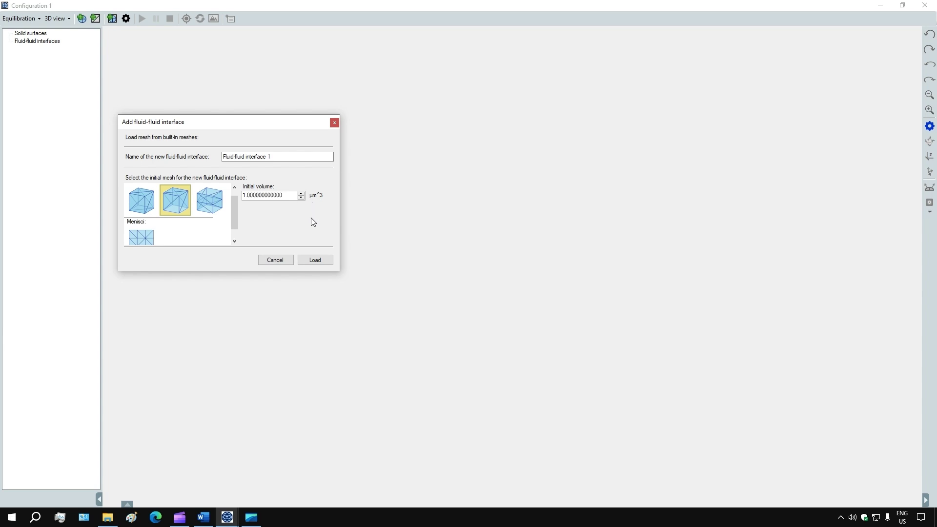
click(315, 260)
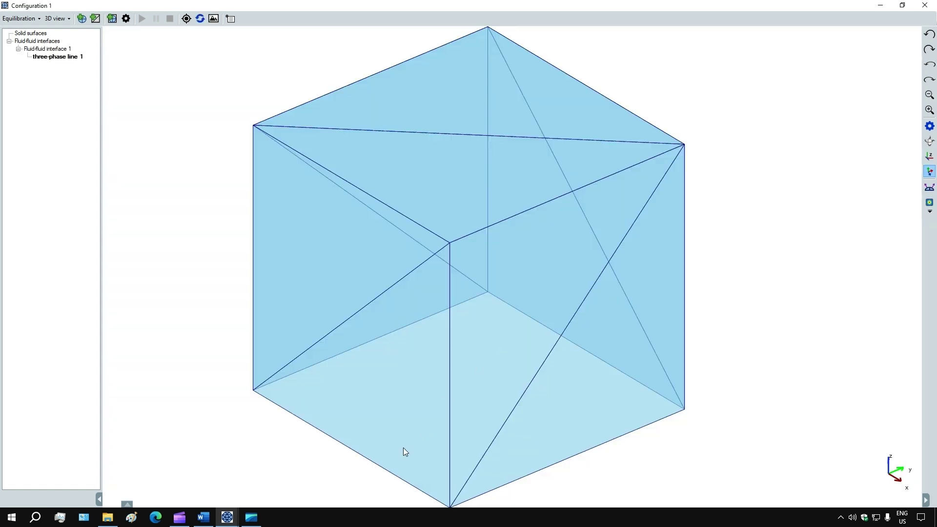
drag(424, 421, 453, 376)
scroll(467, 342, down, 2)
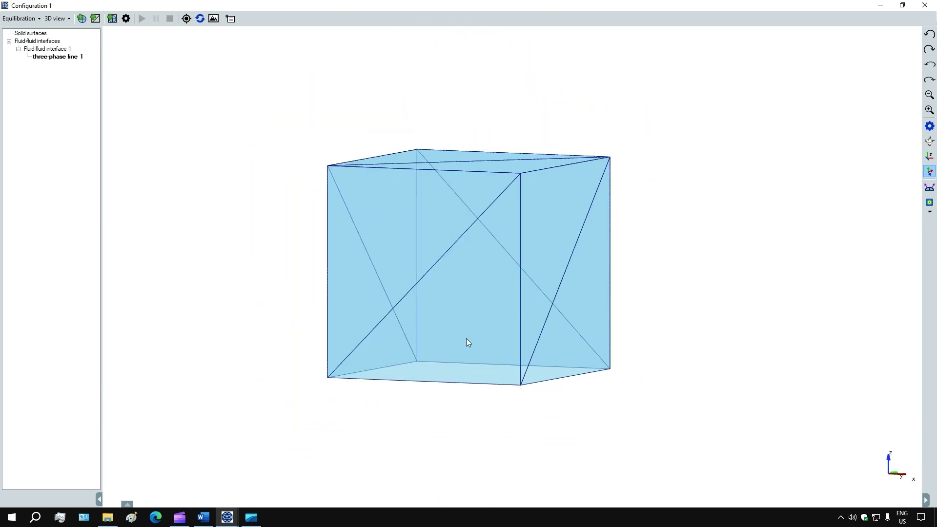
drag(470, 326, 440, 342)
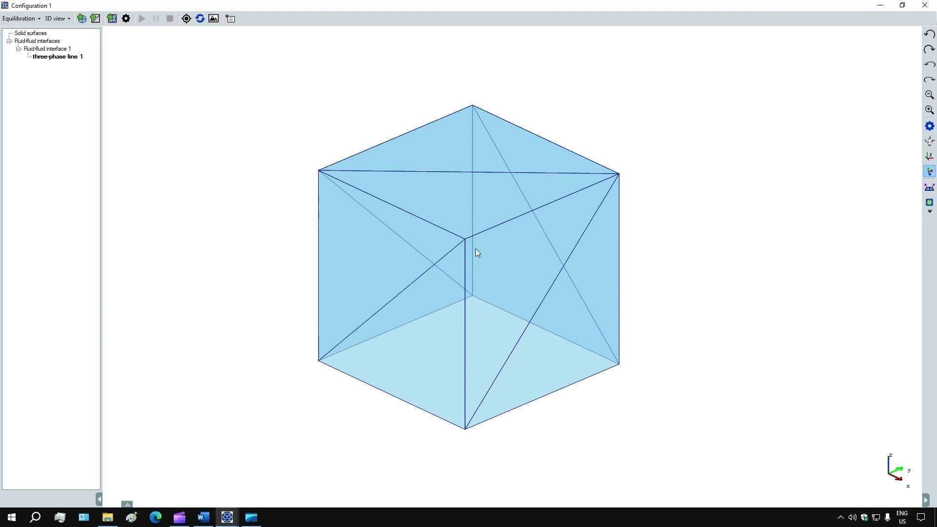
scroll(478, 253, up, 1)
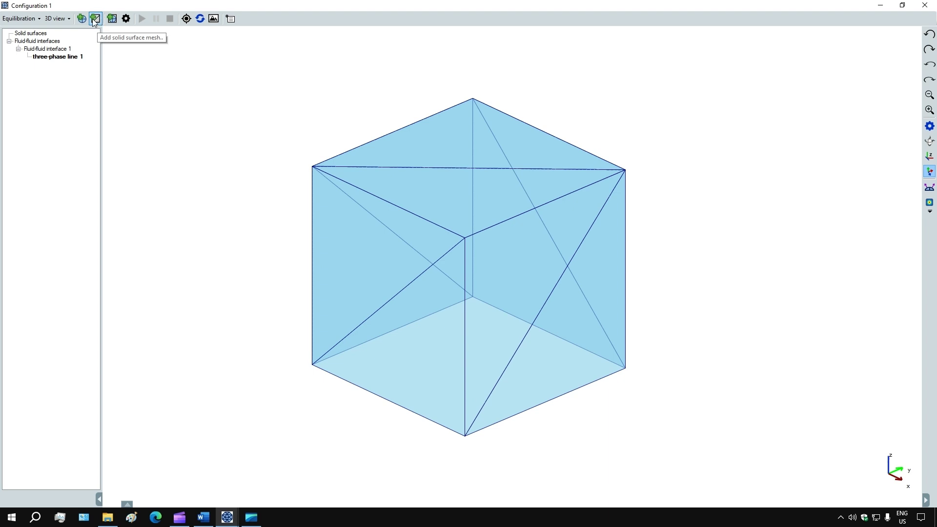
Add a solid surface from the built-in planar mesh, with edge lengths of 2.5 µm in both x and y.
click(96, 20)
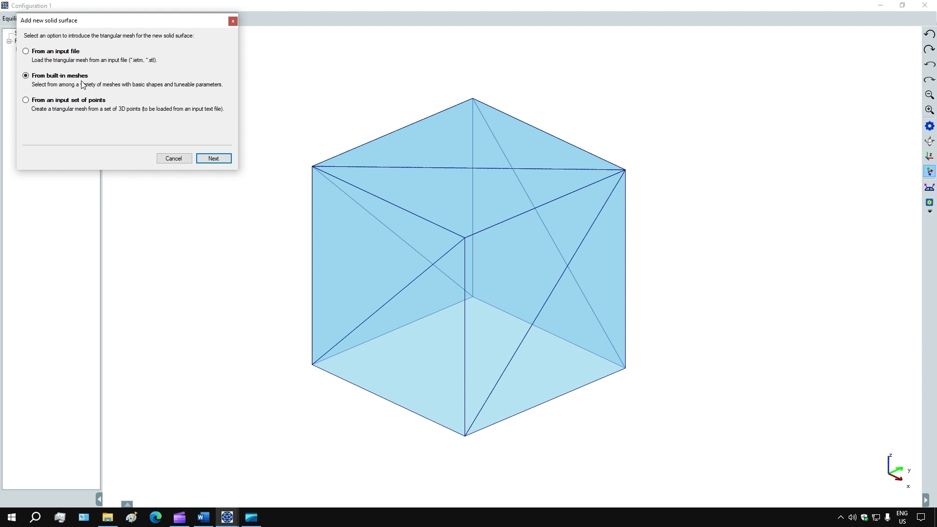
click(213, 159)
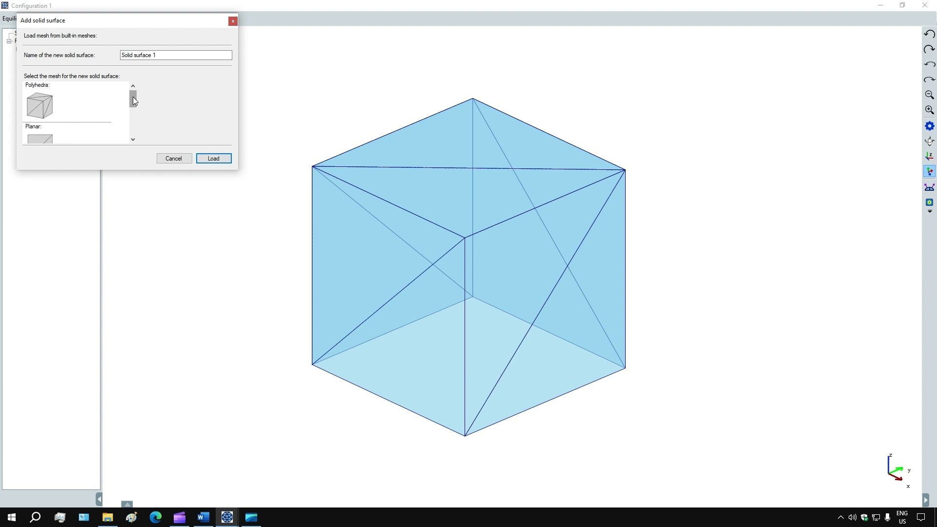
mouse_move(133, 97)
mouse_down()
mouse_move(135, 122)
mouse_move(139, 104)
mouse_up()
click(42, 117)
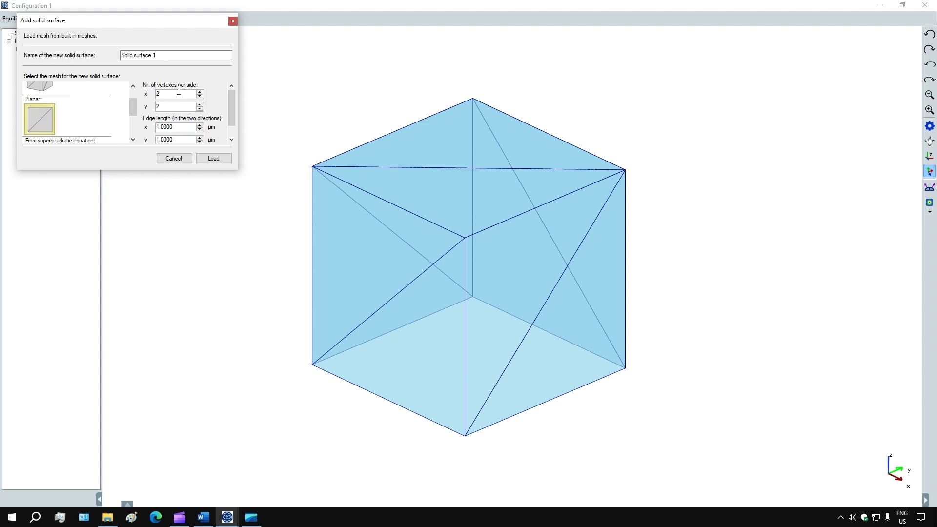
mouse_move(230, 92)
mouse_down()
mouse_move(233, 107)
mouse_move(230, 92)
mouse_up()
click(200, 125)
click(200, 138)
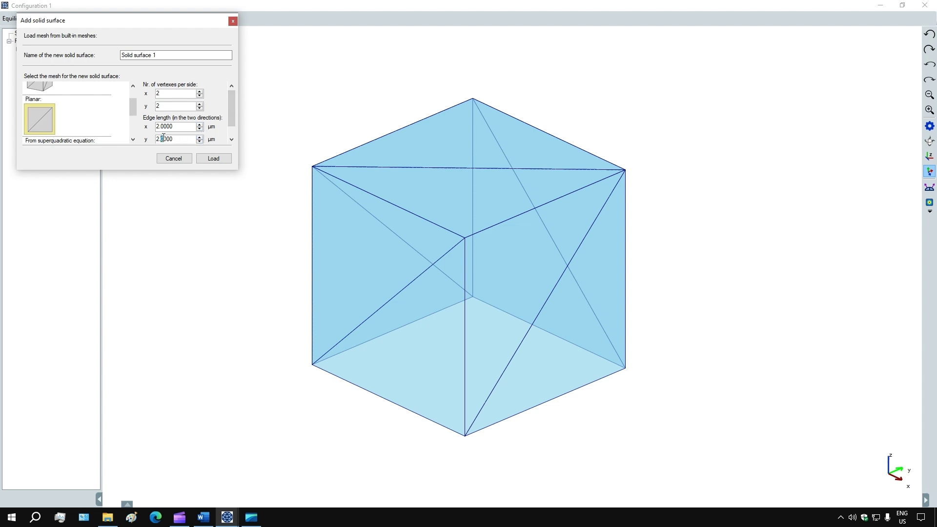
text(5)
drag(160, 126, 164, 126)
text(5)
click(213, 159)
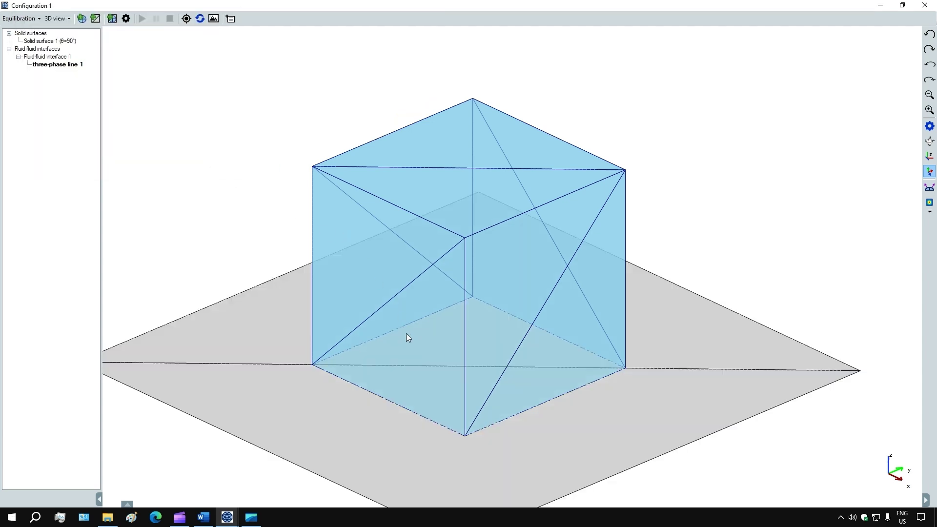
Constrain the droplet's three-phase line to Solid surface 1.
scroll(406, 332, down, 2)
drag(426, 349, 578, 333)
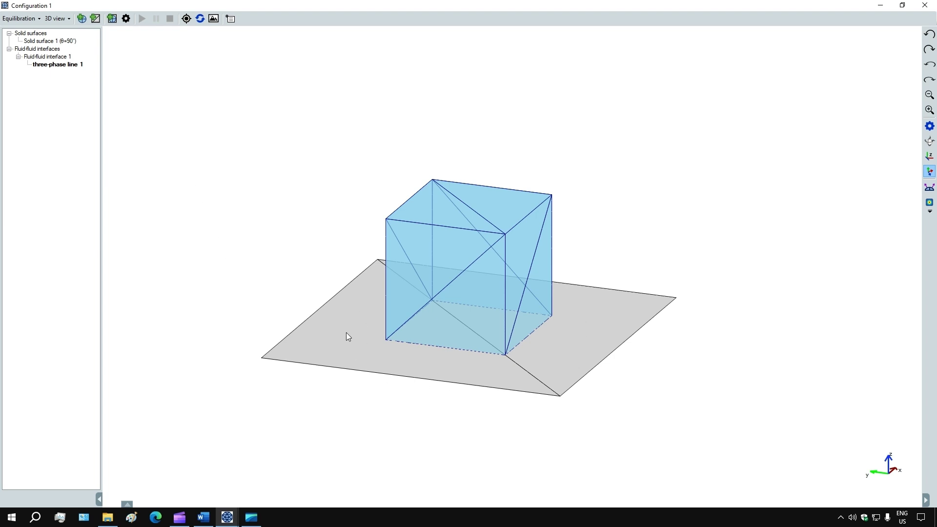
click(112, 19)
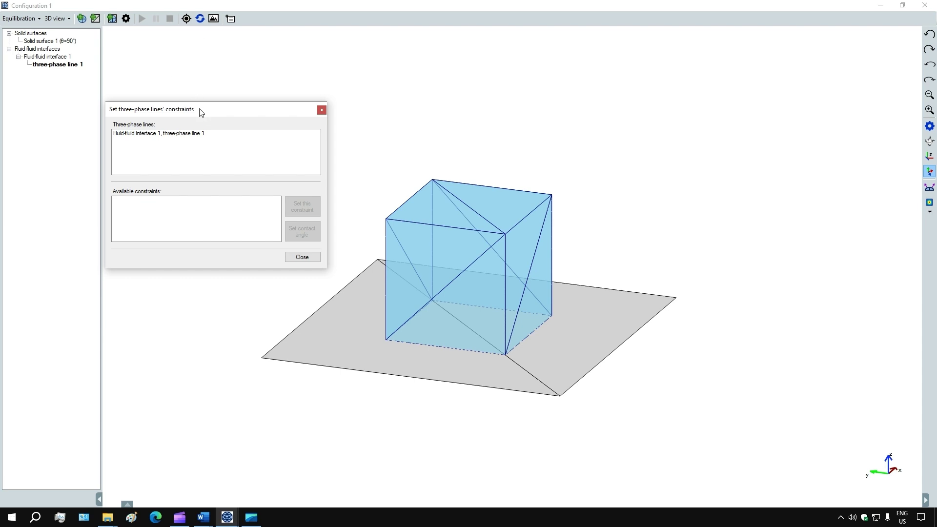
click(171, 134)
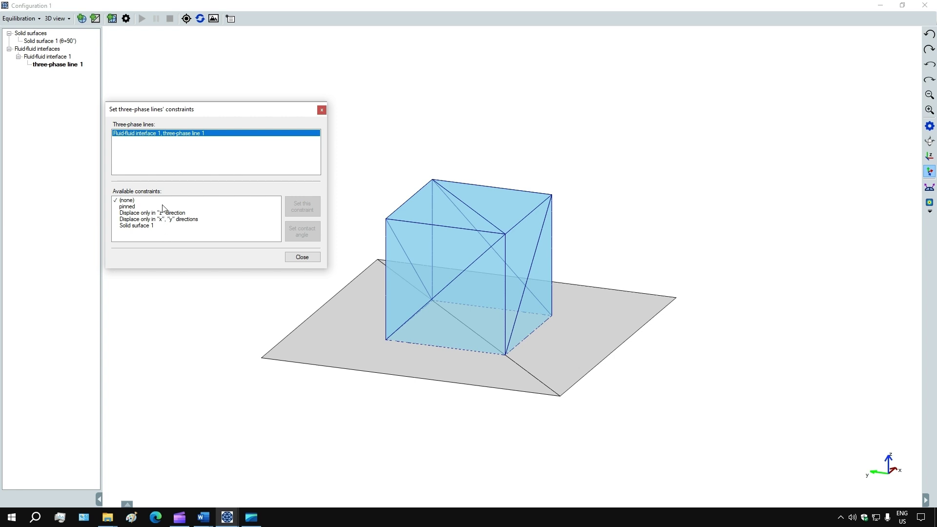
click(128, 227)
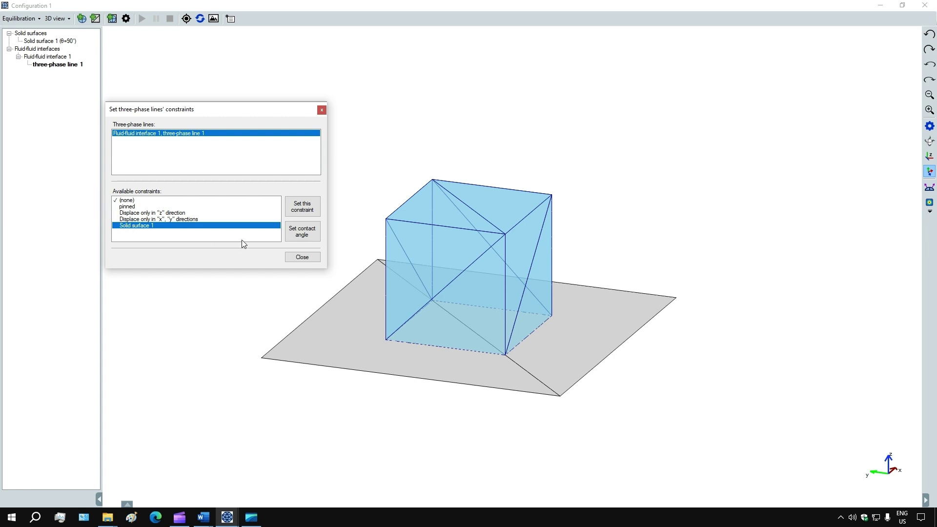
click(302, 208)
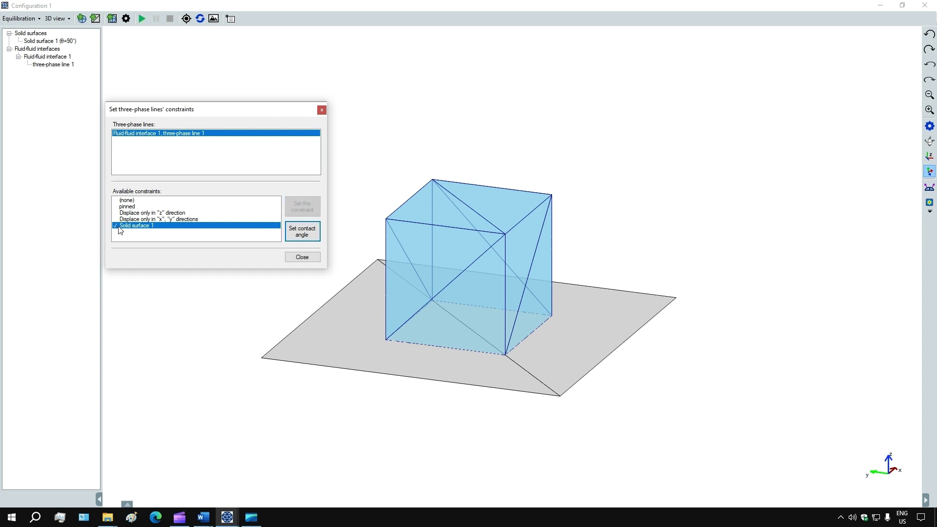
click(291, 258)
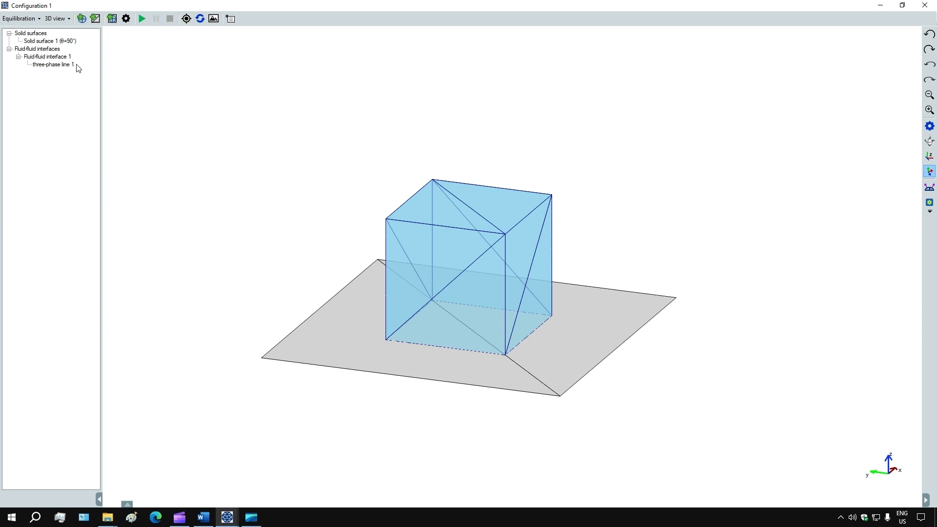
Save the configuration as "initial configuration - droplet on plane.ieco" in the IE v0.3.5 folder.
click(30, 20)
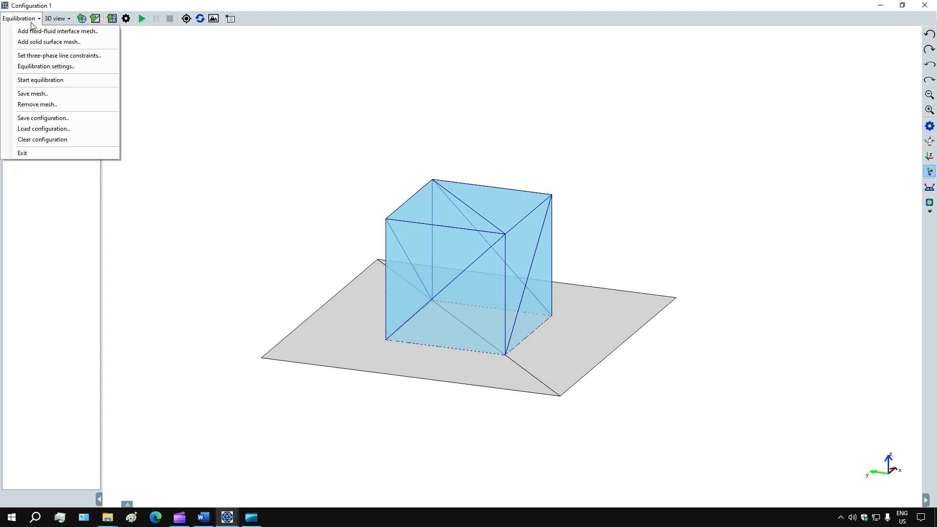
click(43, 119)
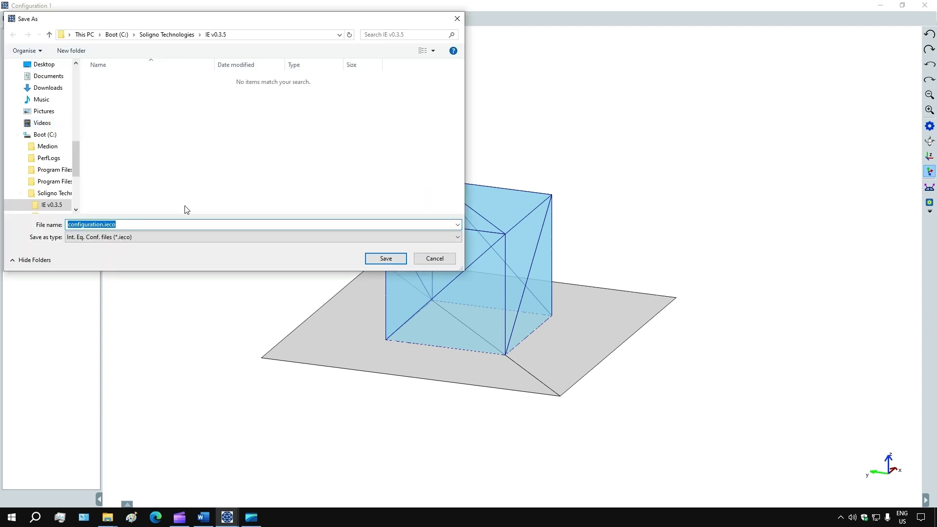
text(initial configuration - droplet on plane)
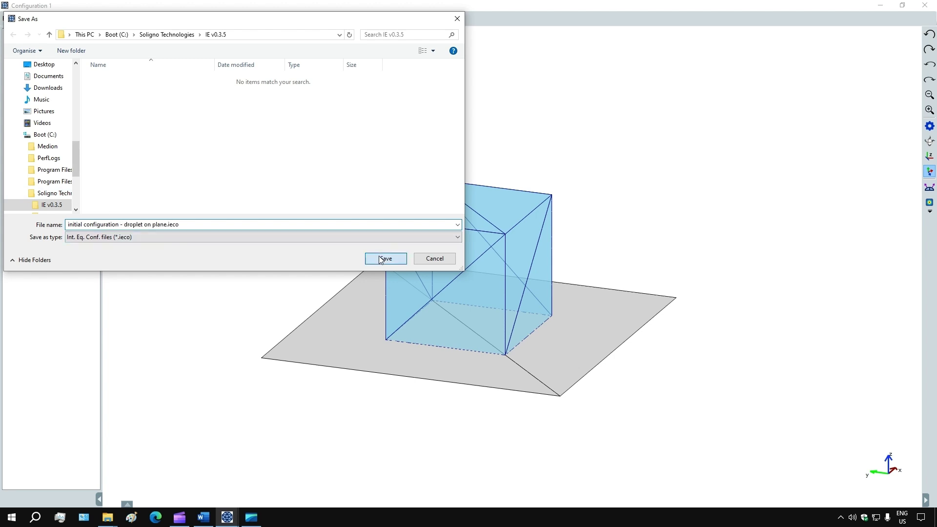
click(373, 258)
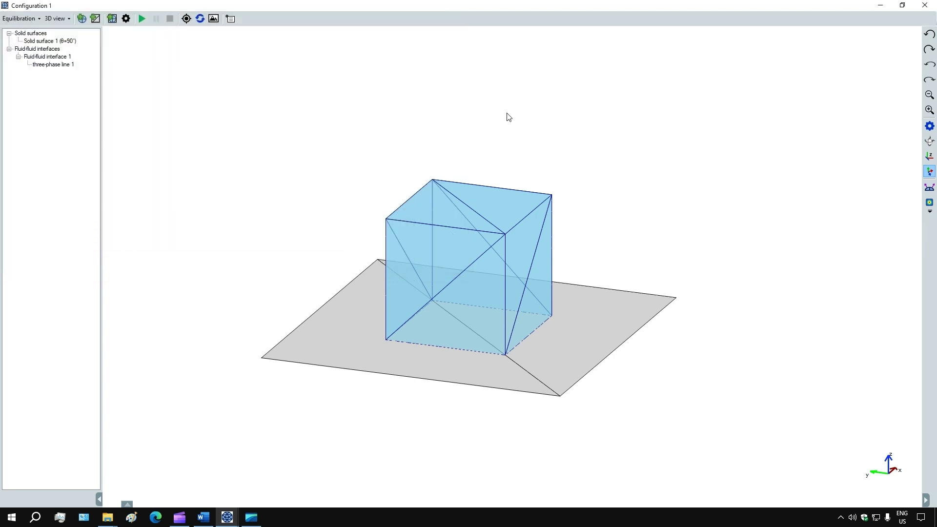
Close the configuration window and load the saved file "initial configuration - droplet on plane.ieco".
click(925, 5)
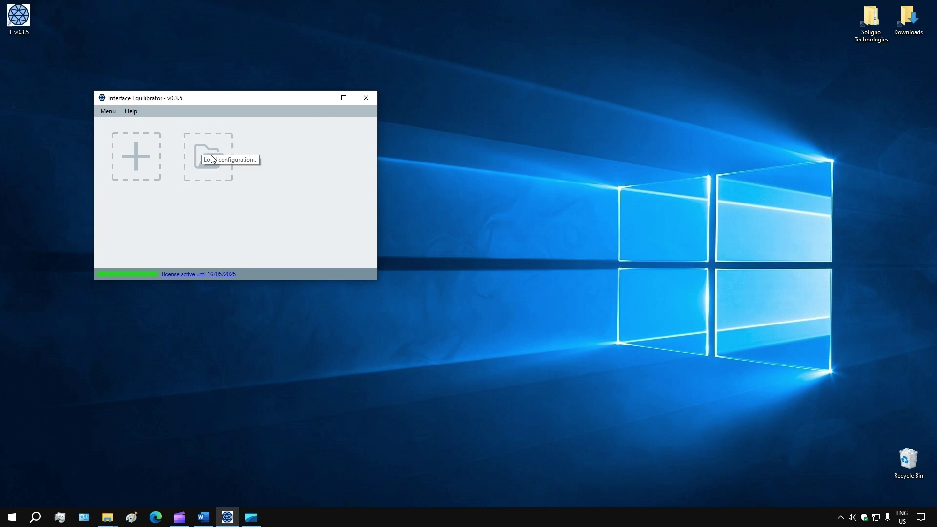
click(210, 172)
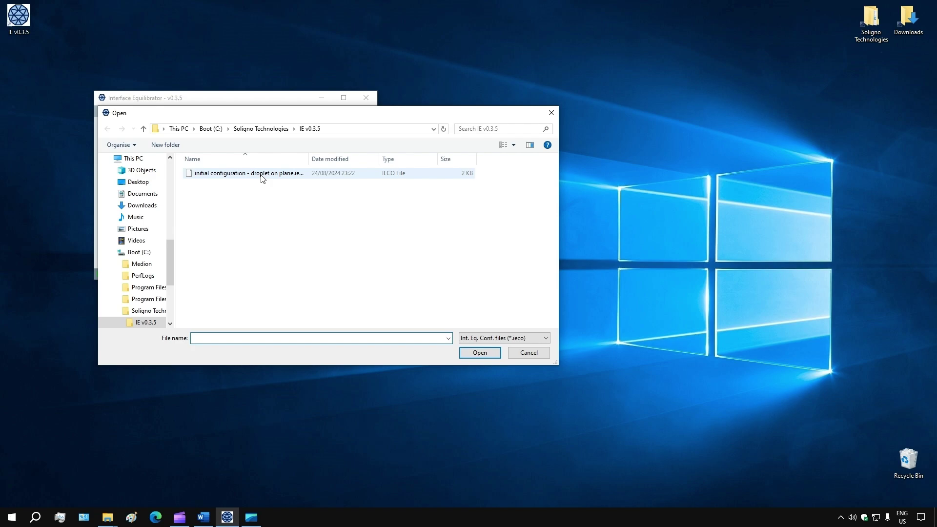
click(261, 177)
click(479, 353)
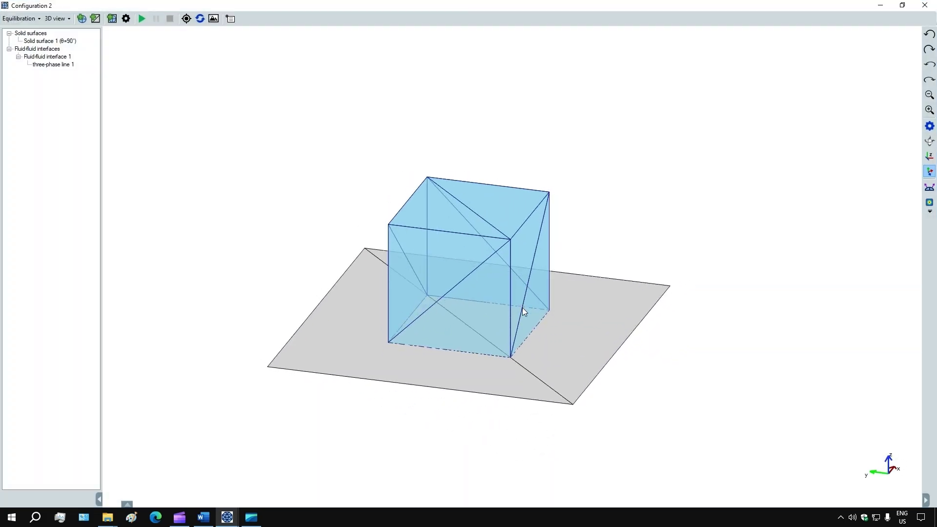
Run the equilibration of the droplet on the plane and inspect its shape from the side.
click(141, 19)
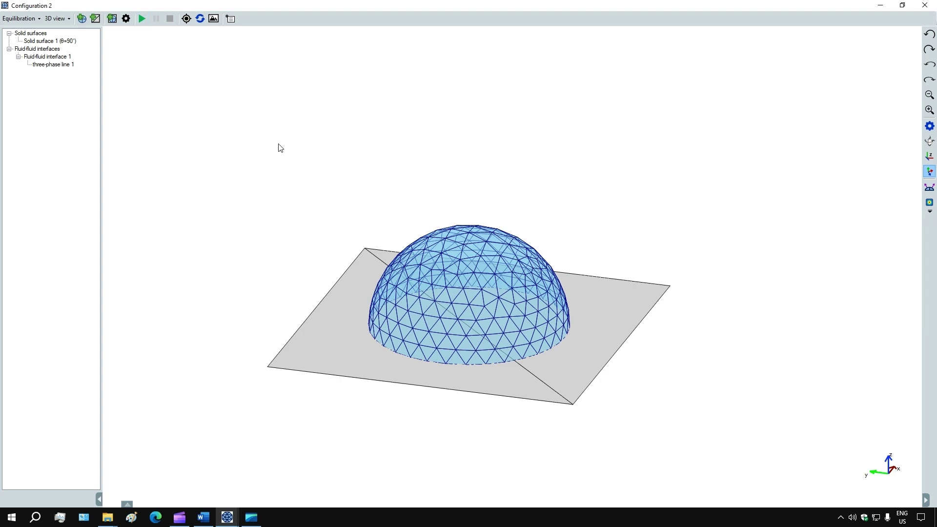
drag(410, 383, 387, 389)
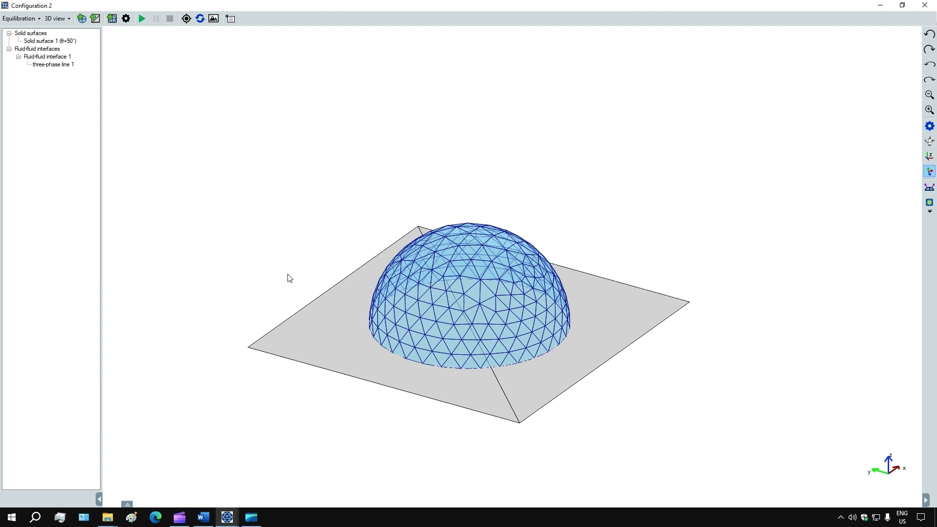
drag(288, 276, 316, 229)
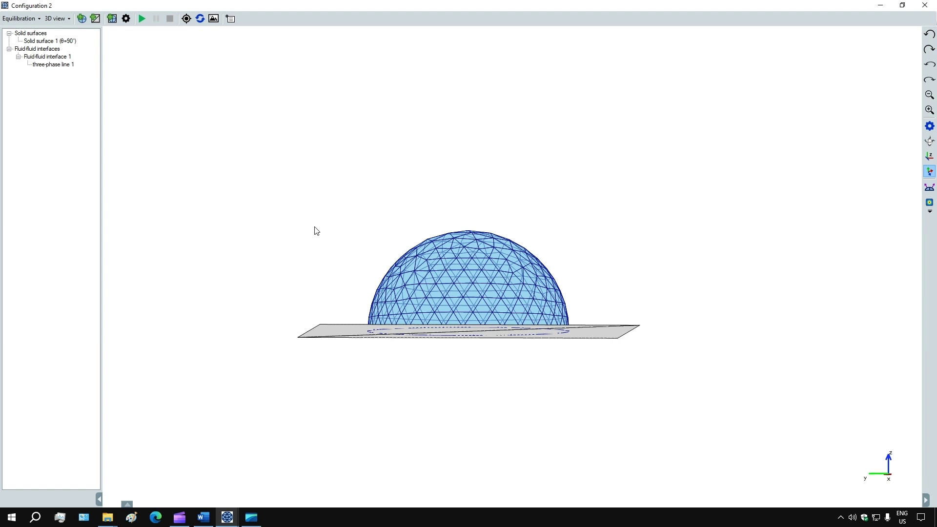
drag(376, 317, 368, 319)
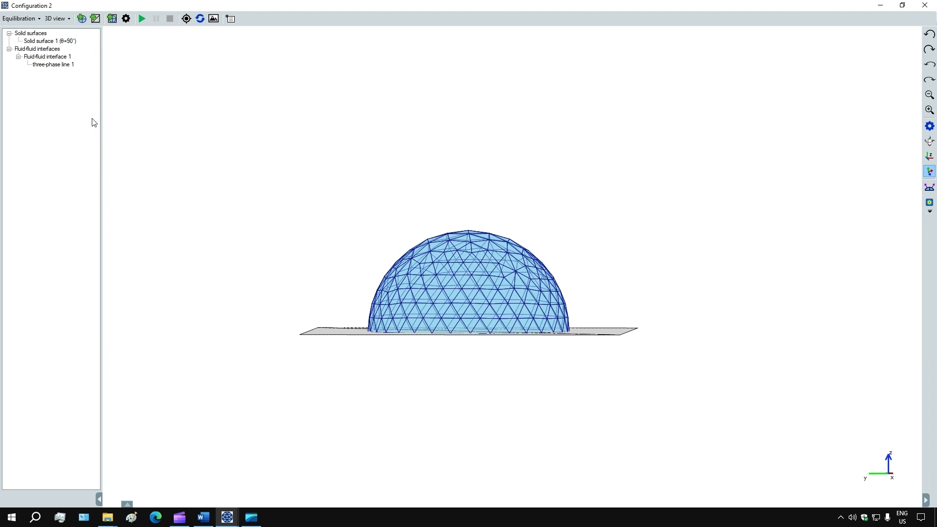
Reload "initial configuration - droplet on plane.ieco" into the current configuration.
click(24, 22)
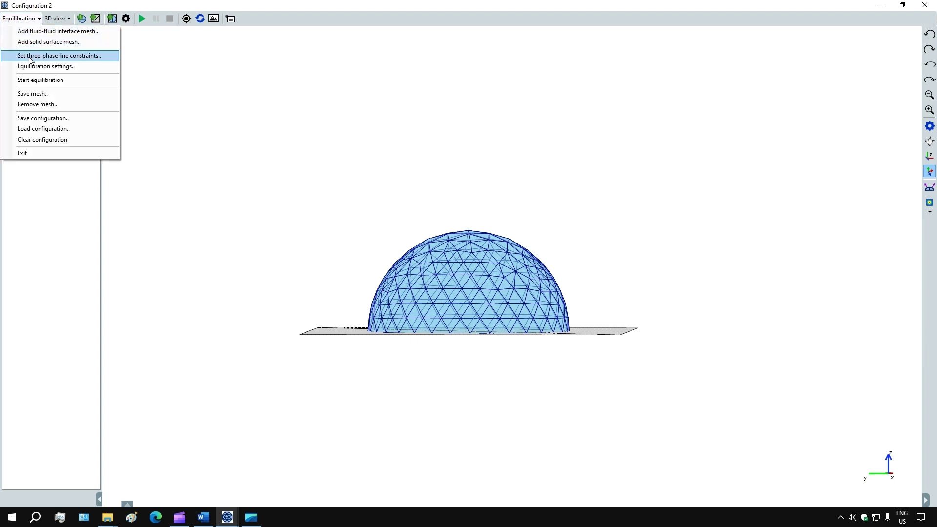
click(46, 130)
click(131, 80)
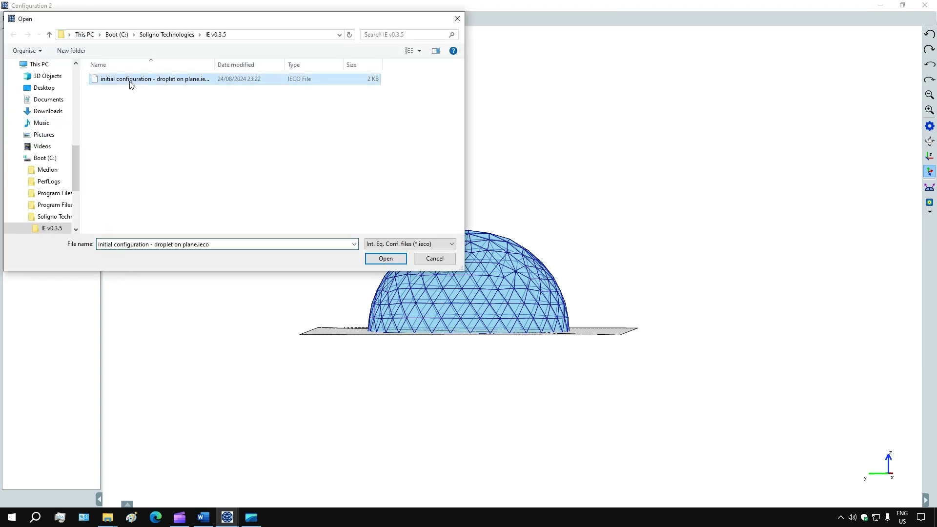
click(395, 259)
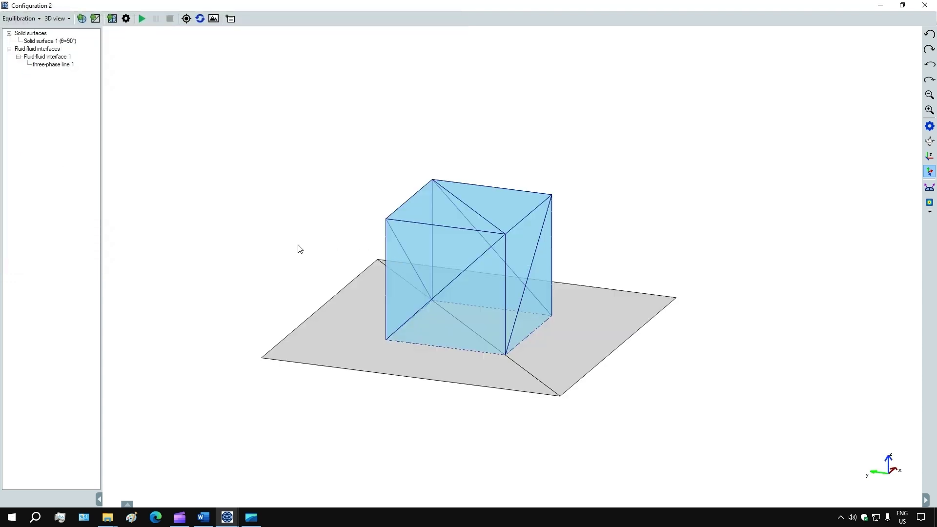
Set the Young's contact angle on the bare Solid surface 1 to 150 degrees.
click(43, 41)
right_click(43, 42)
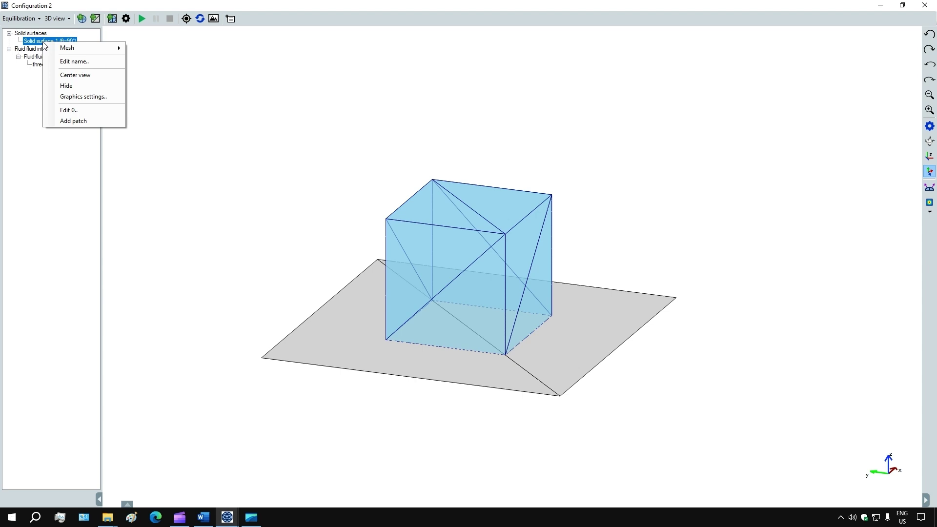
click(71, 111)
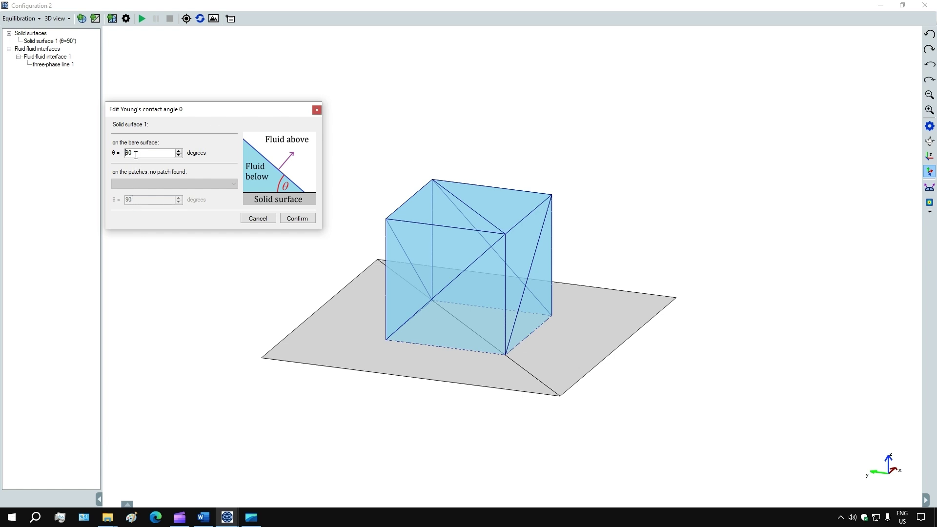
drag(136, 155, 117, 148)
text(150)
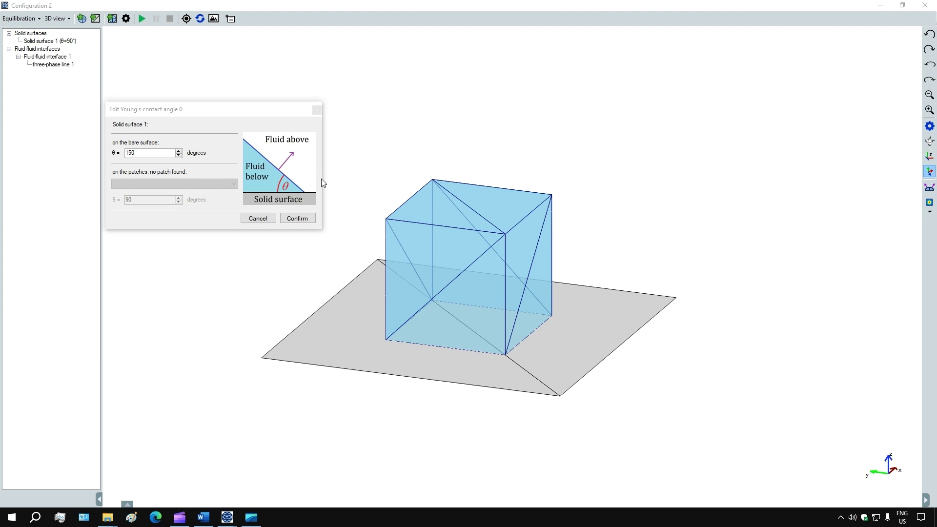
click(298, 219)
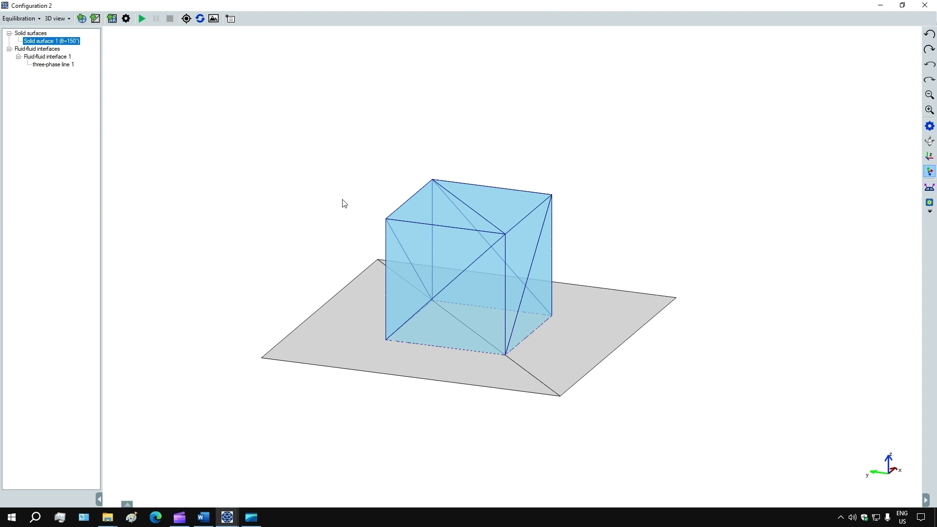
Show the normals of the fluid-fluid interface, examine their directions, and hide them again.
click(930, 188)
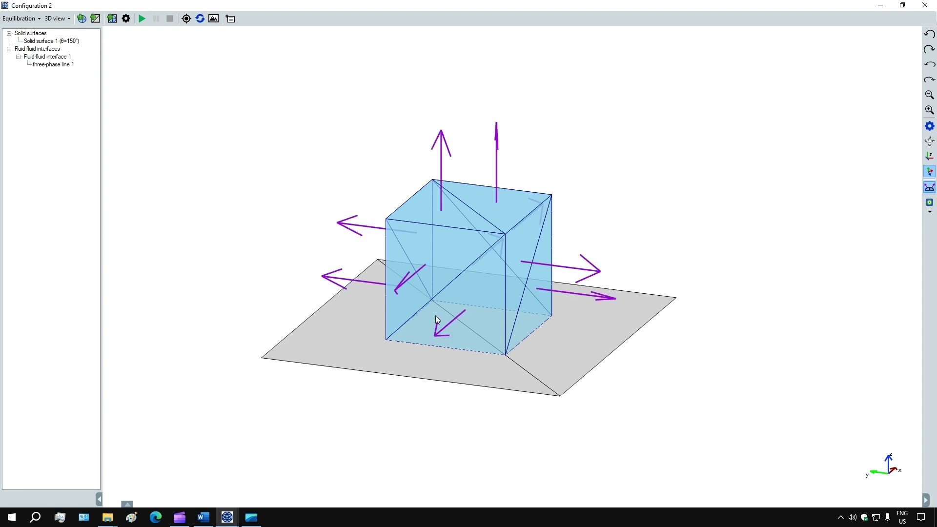
drag(491, 238, 486, 337)
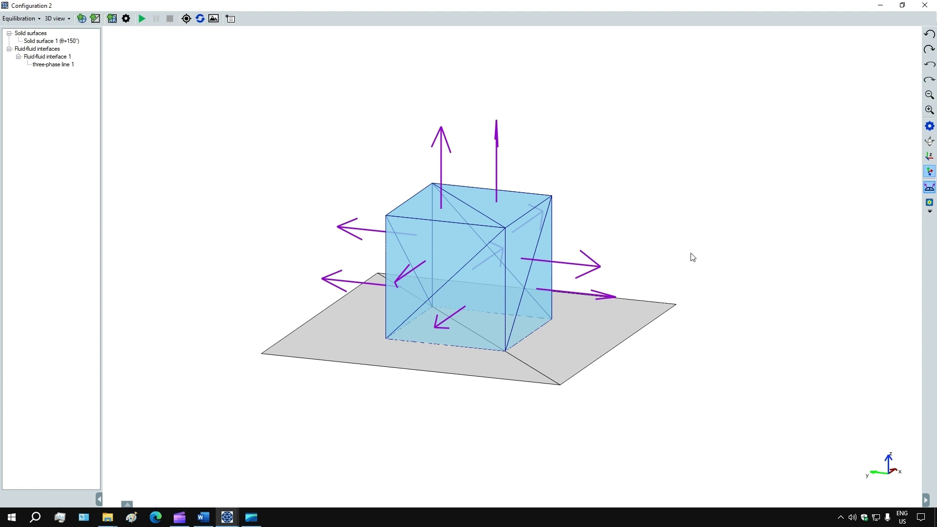
click(929, 188)
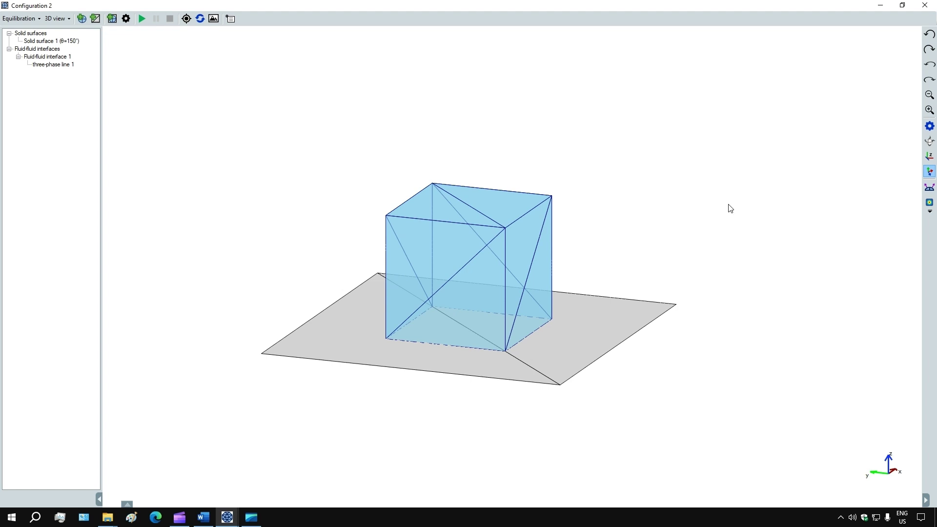
Run the equilibration with the 150° contact angle and inspect the droplet's shape from the side.
click(143, 19)
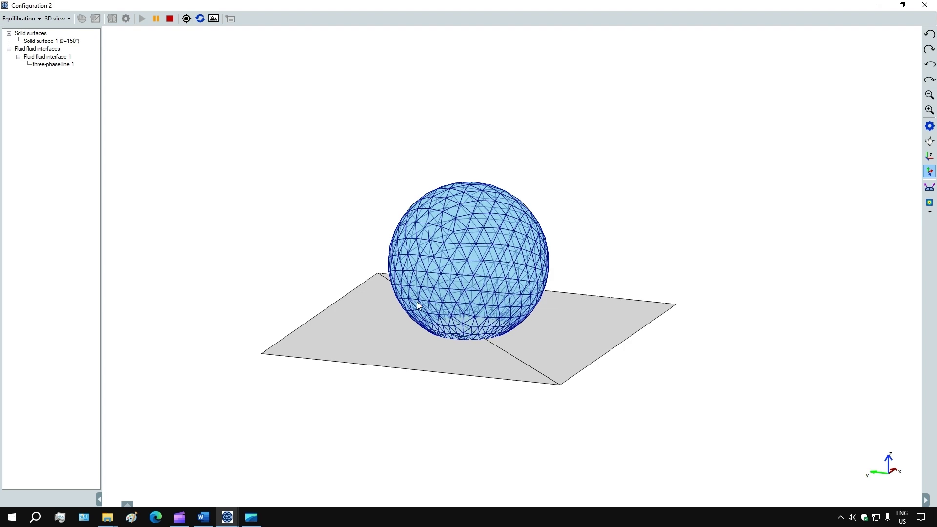
drag(427, 300, 394, 324)
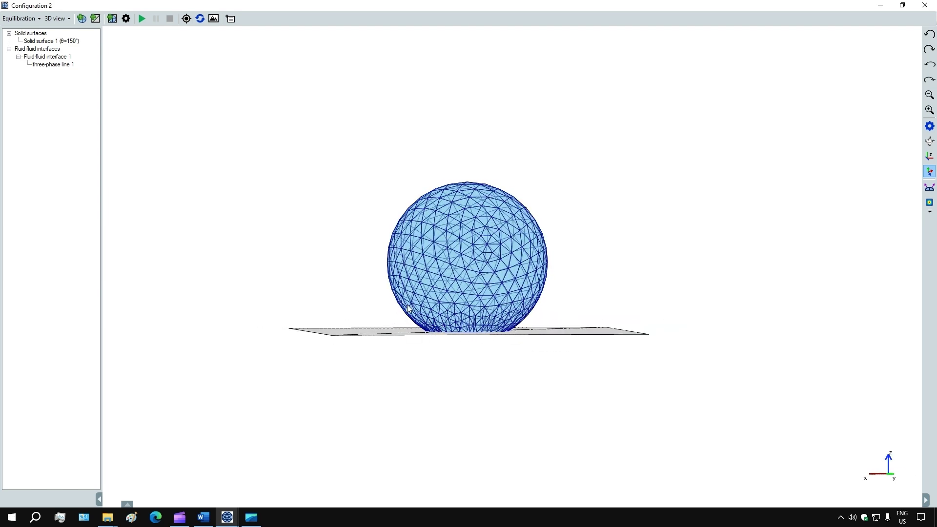
Load "initial configuration - droplet on plane.ieco" from the IE v0.3.5 folder to restore the unequilibrated droplet.
click(22, 18)
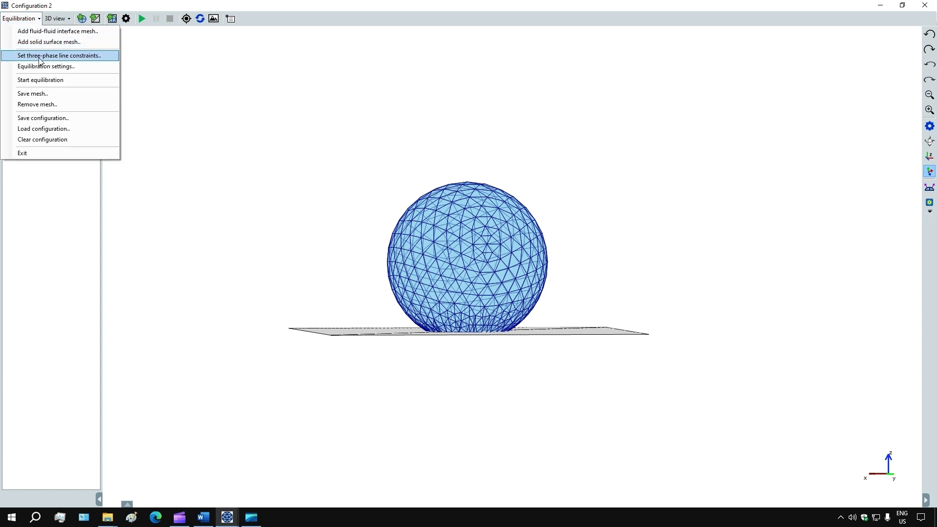
click(43, 129)
click(132, 78)
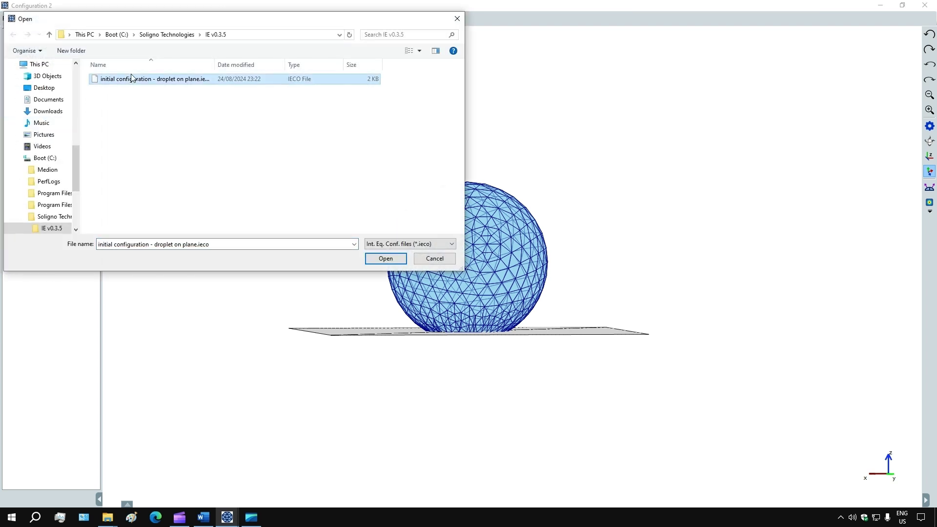
click(392, 260)
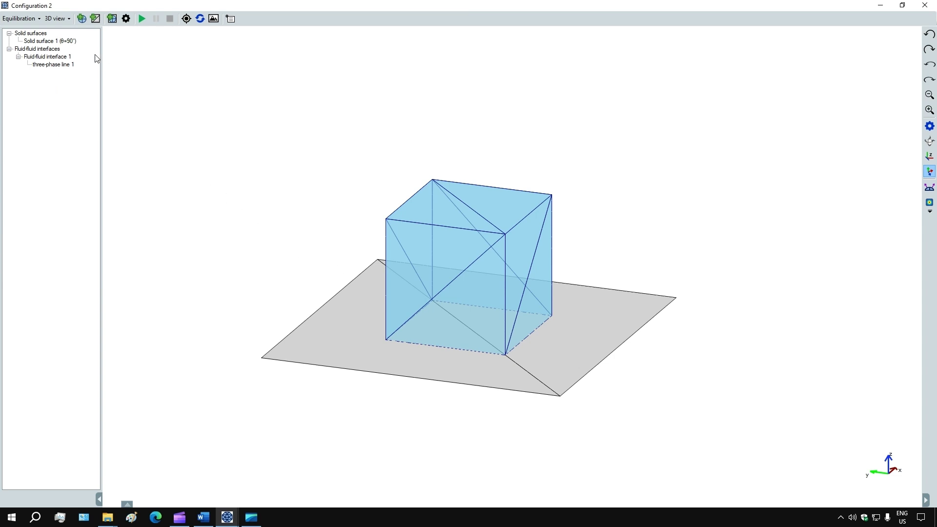
Add a patch to Solid surface 1 and open patch 1 for editing.
click(59, 42)
right_click(59, 42)
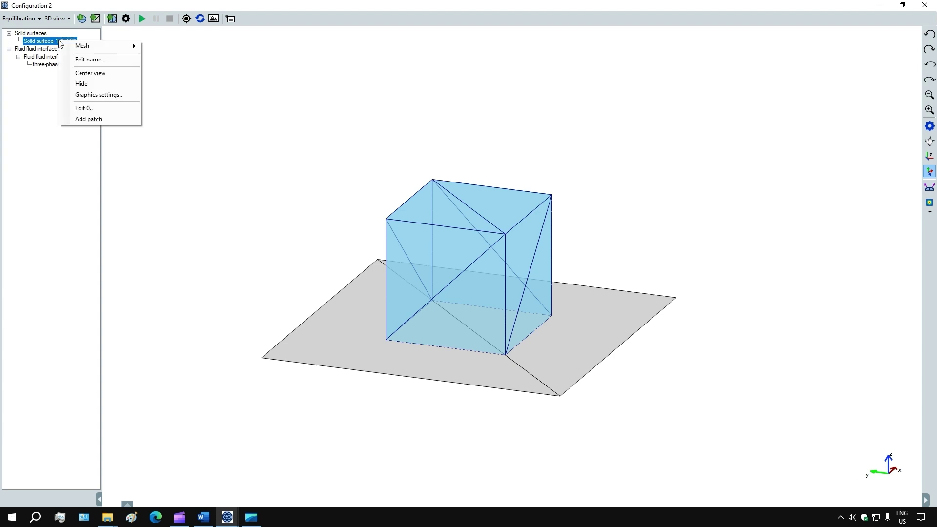
click(100, 121)
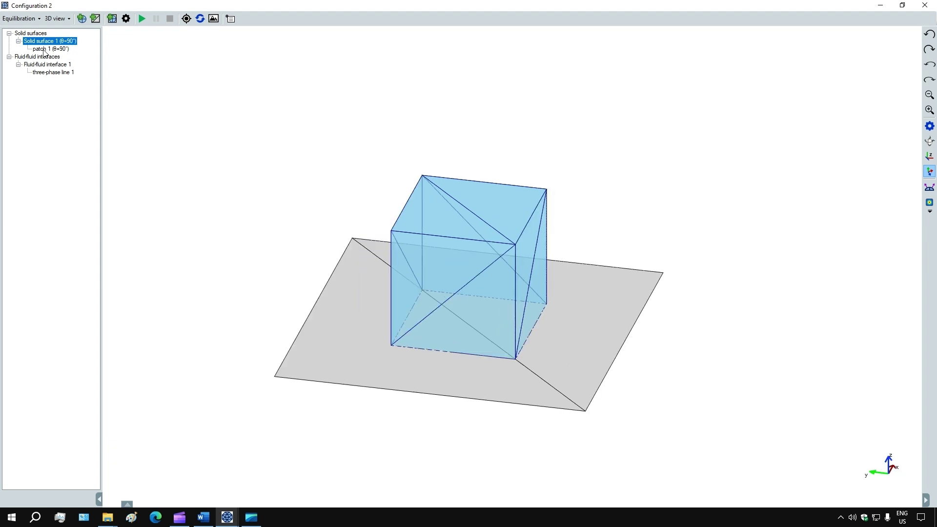
click(44, 50)
right_click(44, 49)
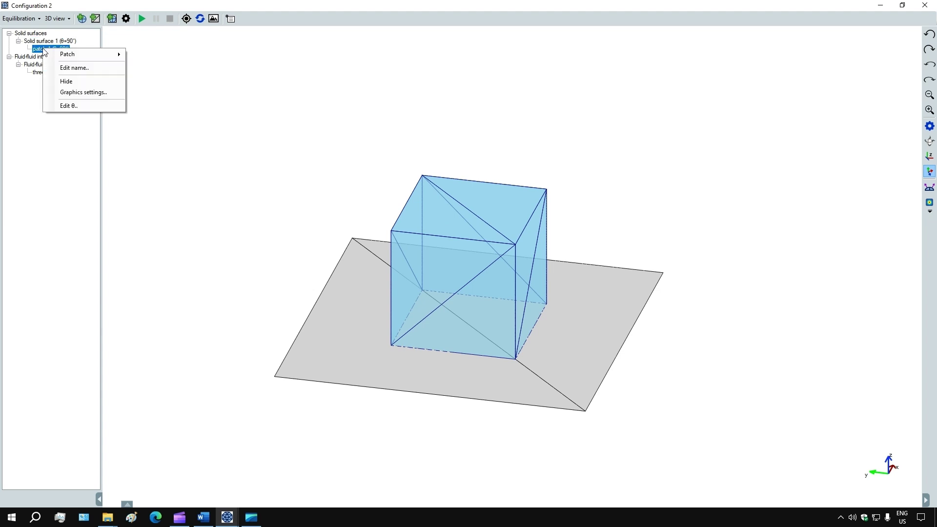
mouse_move(69, 58)
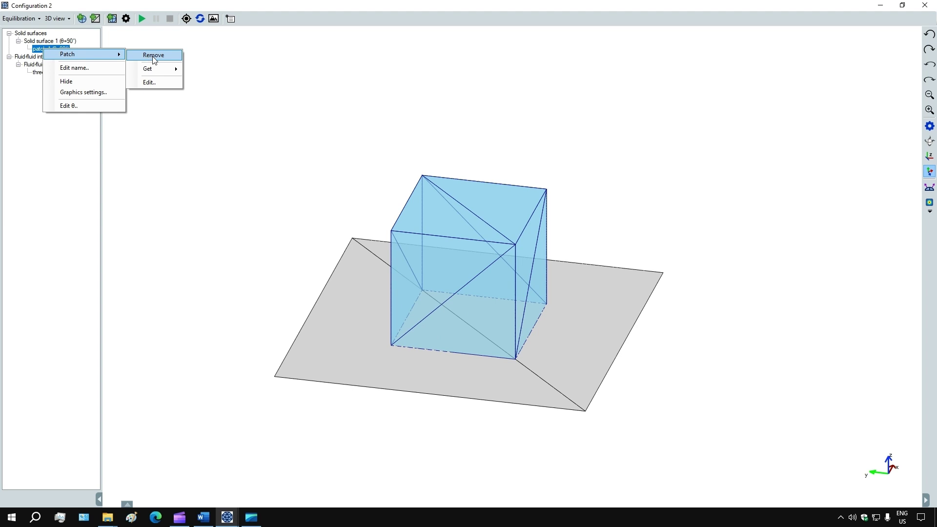
click(157, 83)
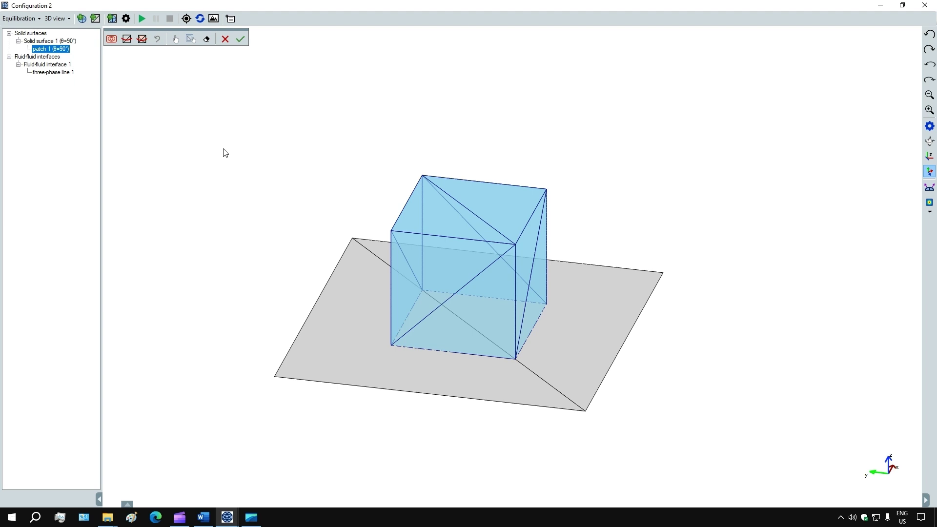
Select both triangles of the solid surface individually for the patch and deselect them again.
drag(224, 153, 262, 161)
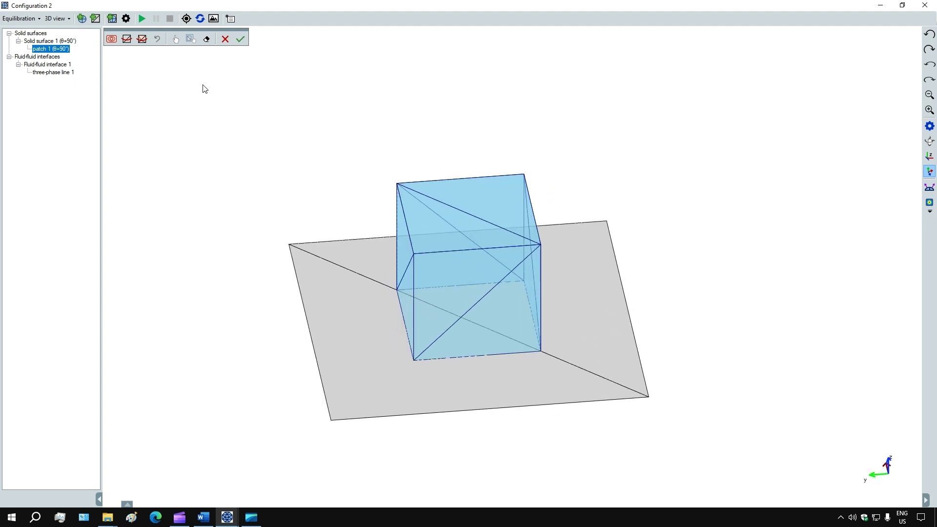
click(179, 42)
click(337, 320)
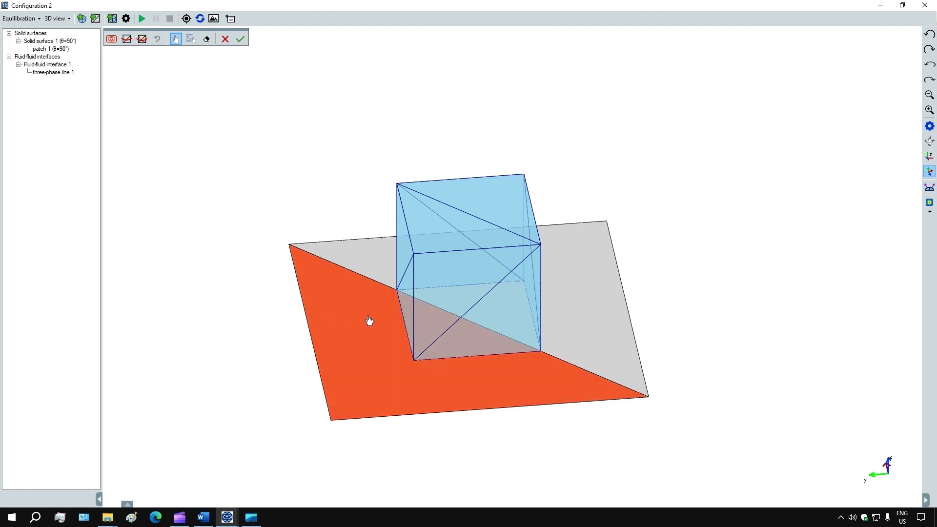
click(460, 381)
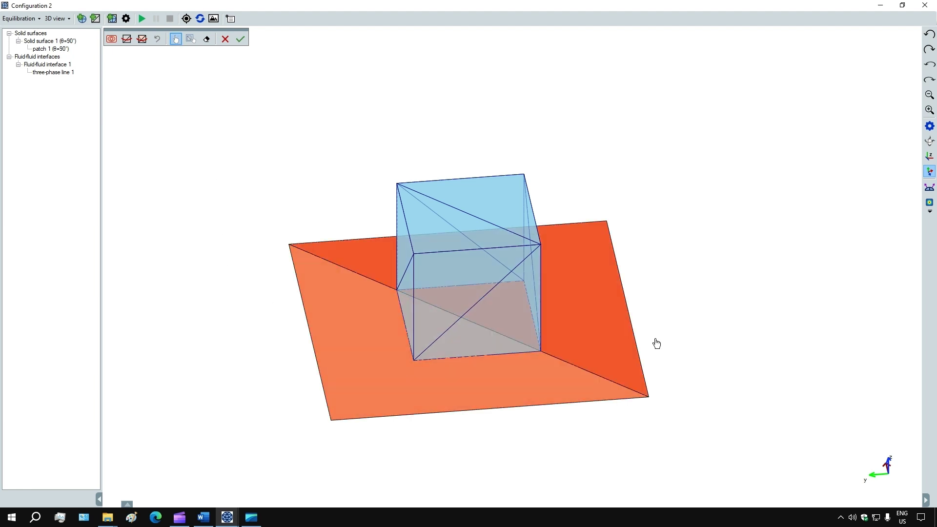
click(583, 284)
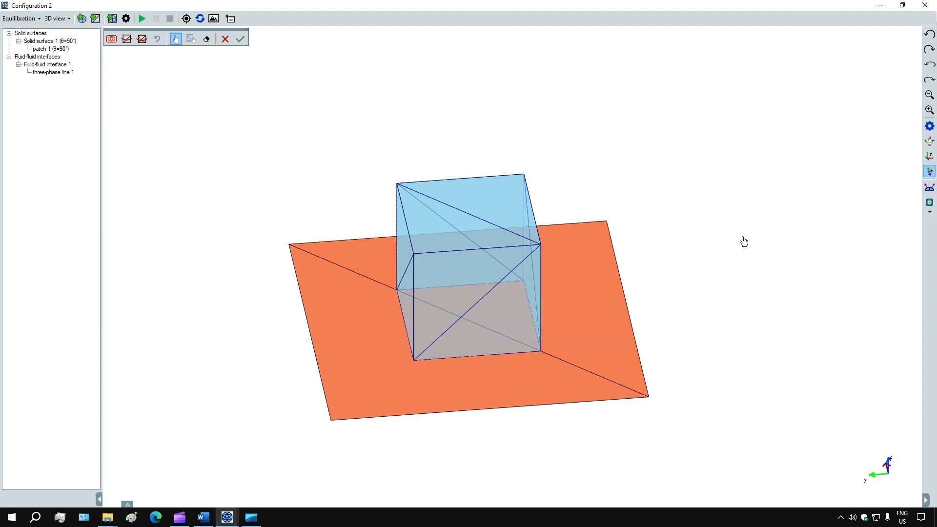
click(575, 288)
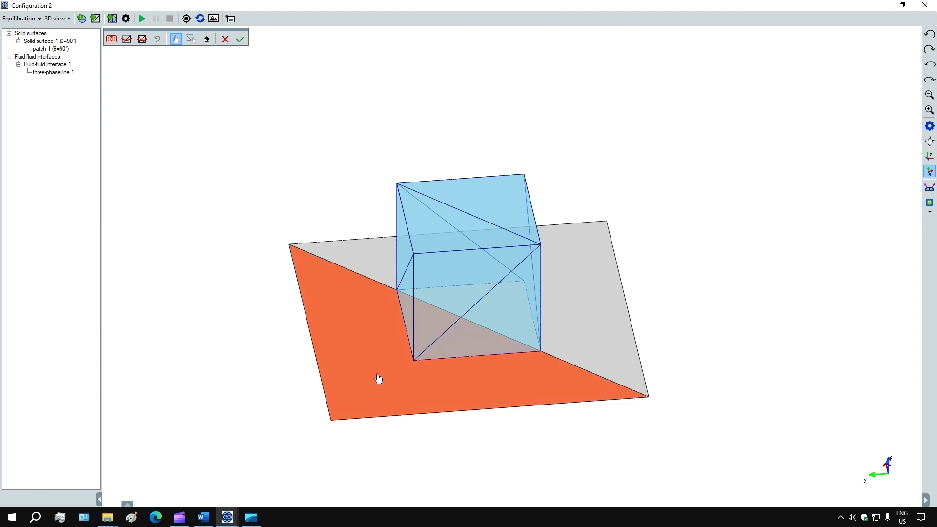
click(382, 391)
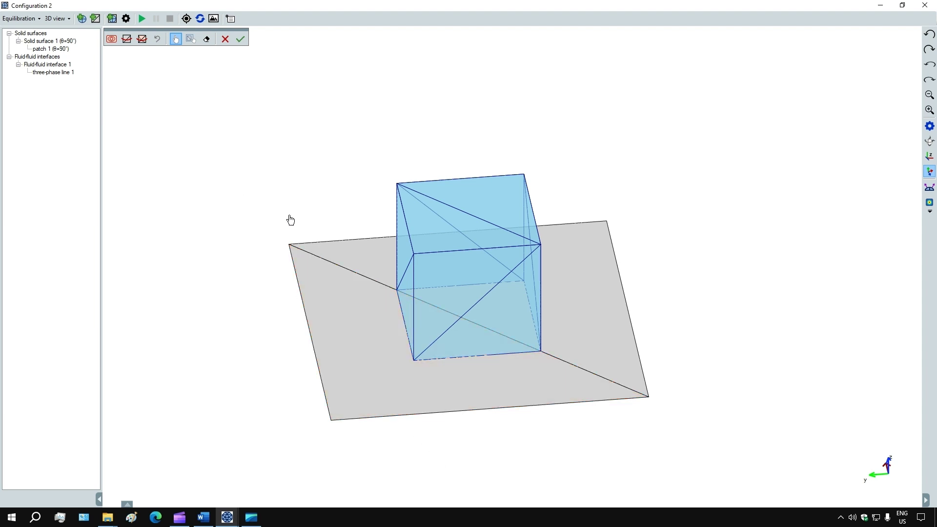
Box-select the whole solid surface, deselect the near triangle, and confirm the far triangle as patch 1.
drag(233, 173, 708, 442)
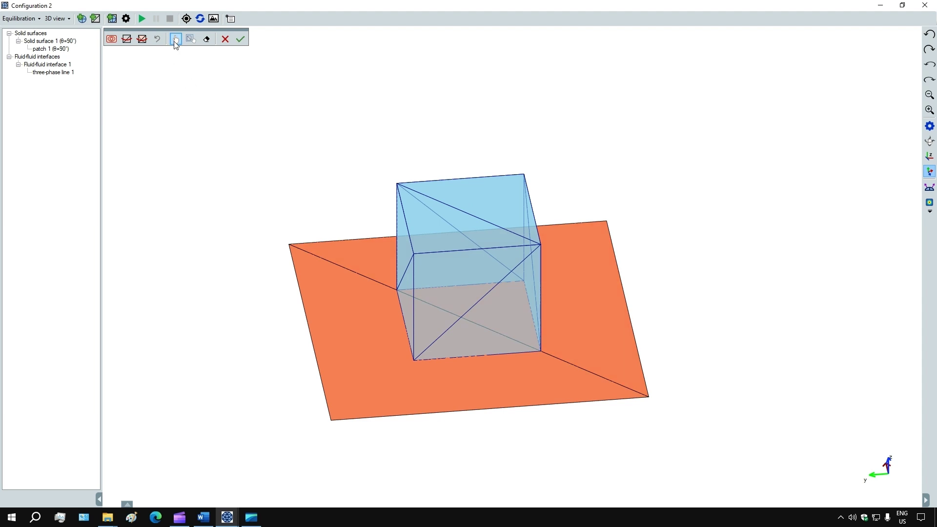
drag(329, 290, 326, 321)
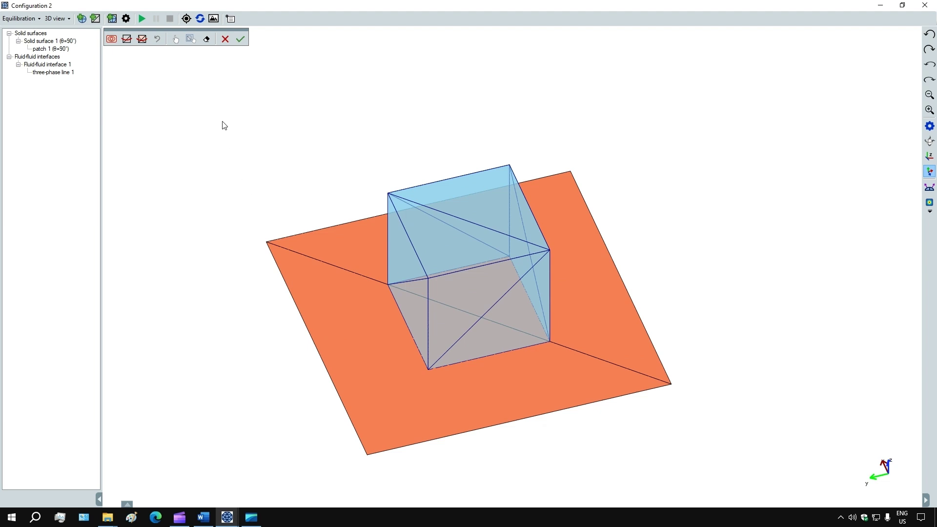
click(177, 43)
click(338, 337)
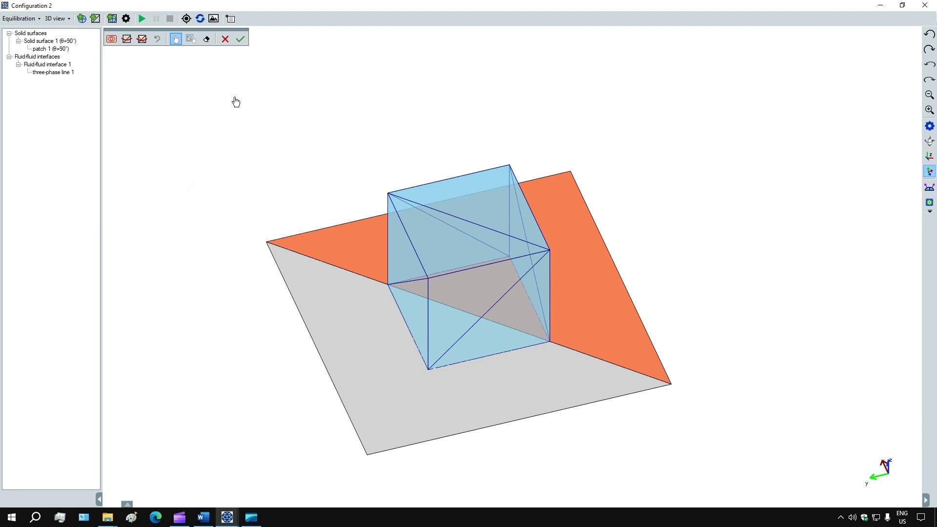
click(240, 40)
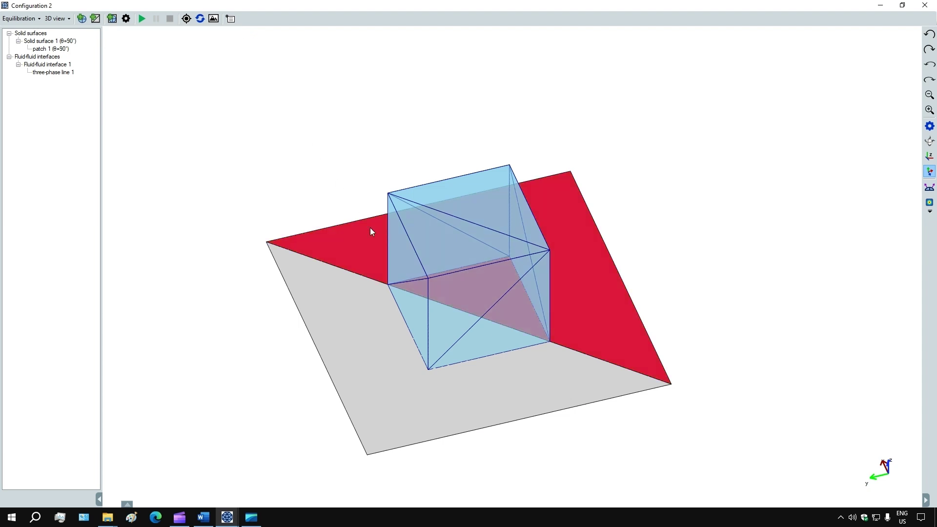
Set the contact angle on the bare surface of Solid surface 1 to 60 degrees.
drag(450, 351, 363, 316)
drag(538, 346, 491, 364)
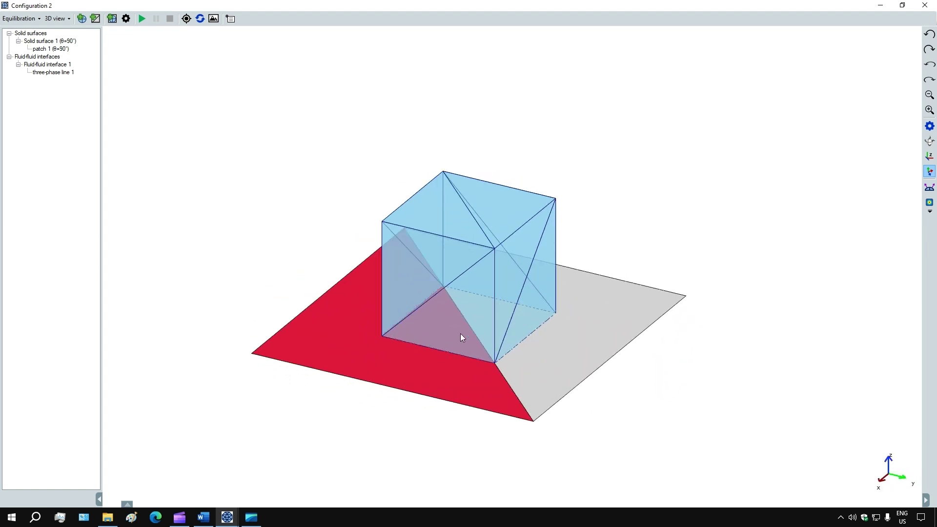
right_click(55, 45)
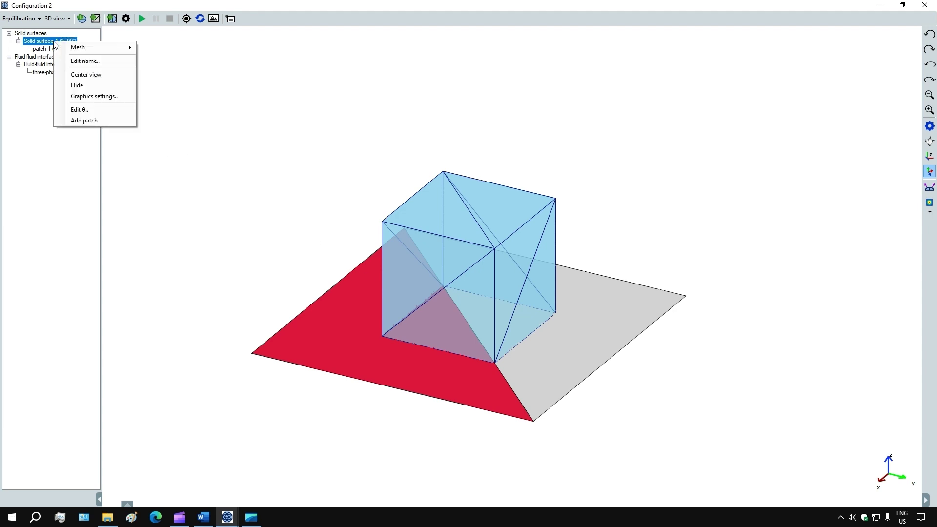
click(85, 110)
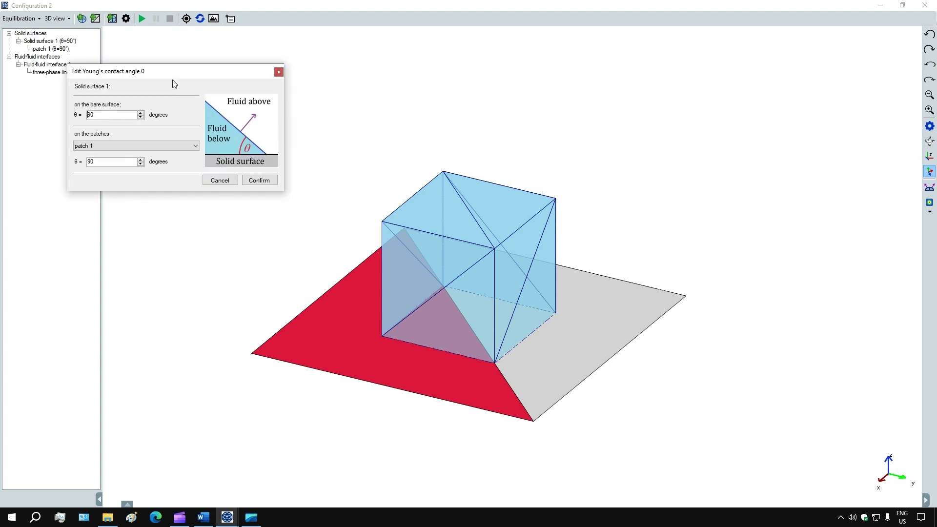
drag(172, 78, 235, 78)
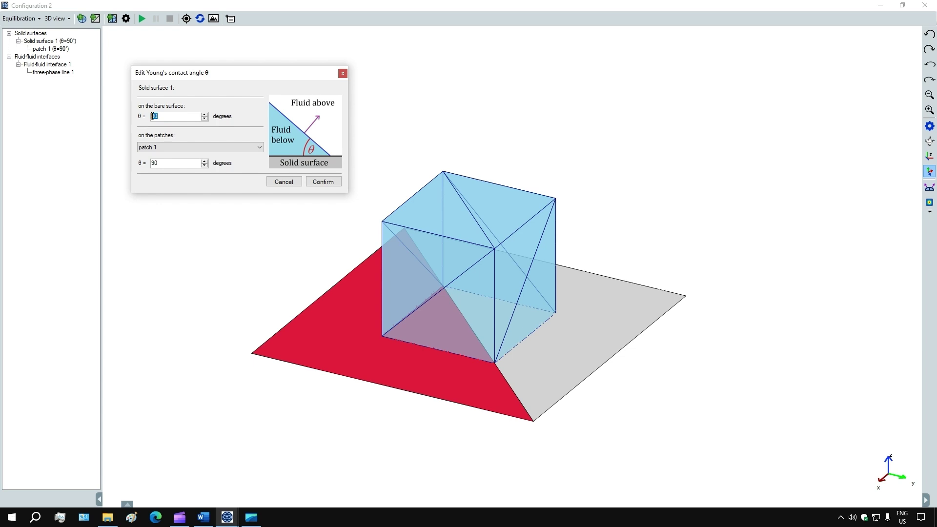
text(6)
click(321, 188)
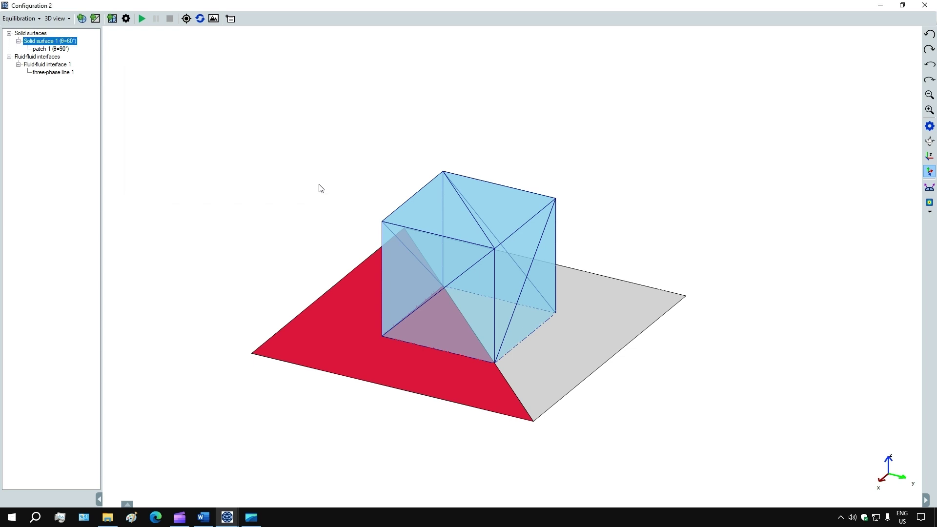
Run the equilibration of the droplet on the patched surface and inspect its final shape from above.
click(144, 22)
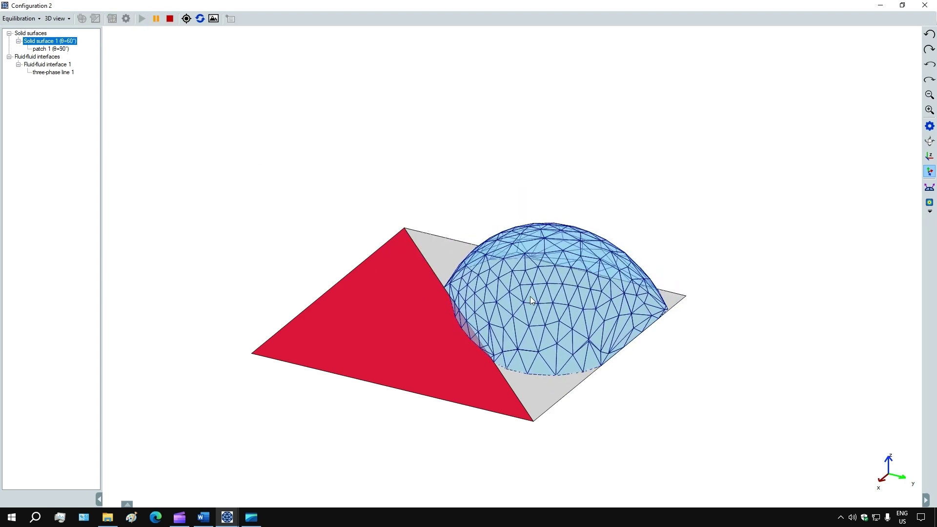
drag(531, 298, 520, 355)
drag(418, 339, 636, 393)
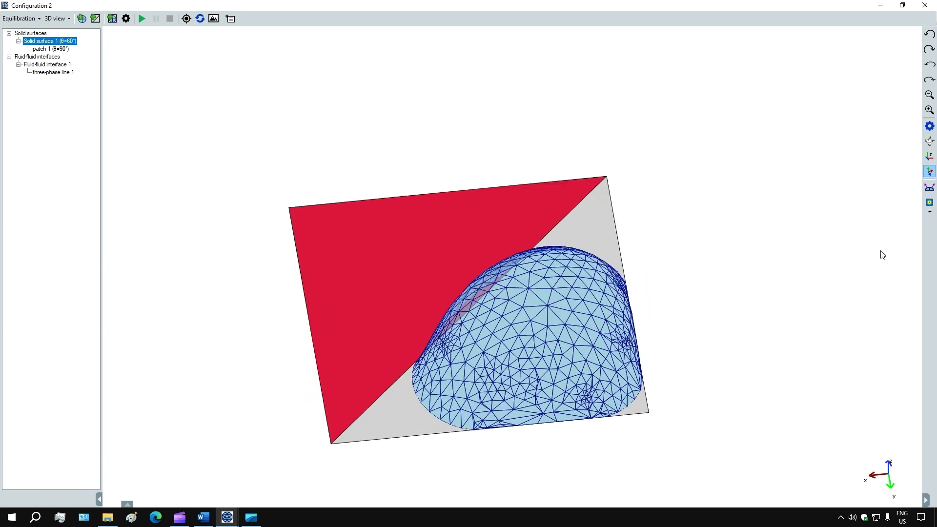
click(933, 156)
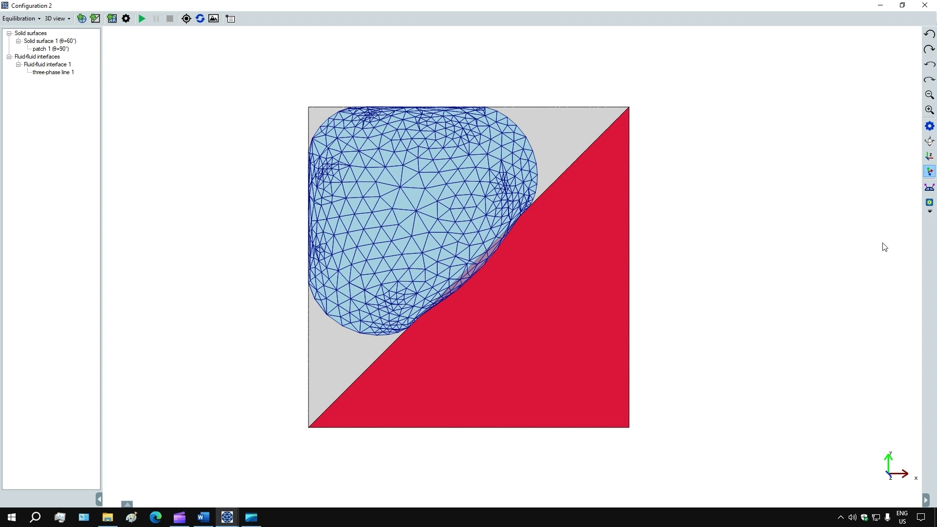
Colour the equilibrated droplet's surface by its height along z.
click(930, 203)
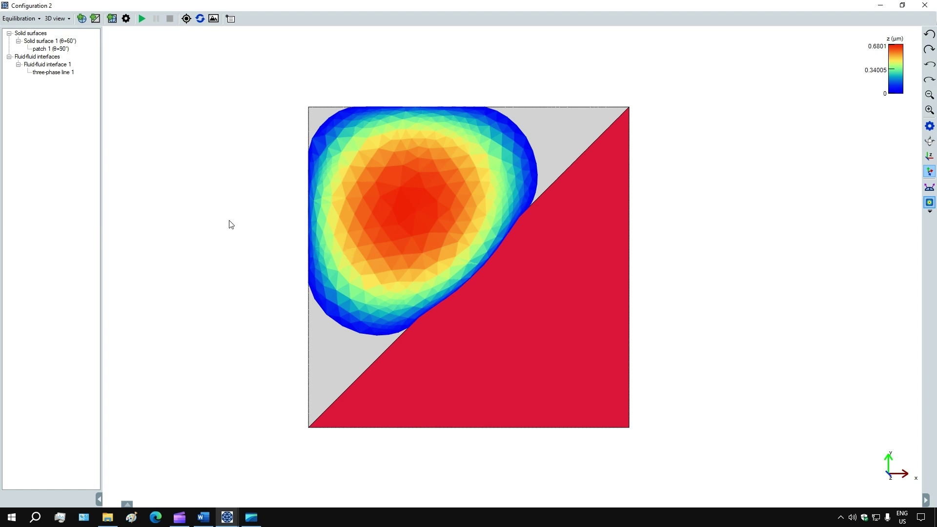
Clear the current configuration and load the saved file "initial configuration - droplet on plane".
click(22, 22)
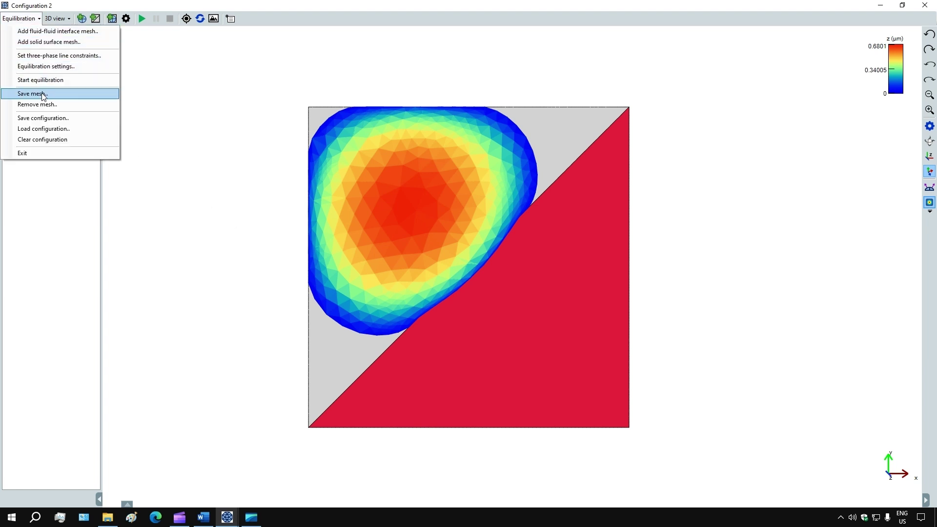
click(50, 140)
click(25, 20)
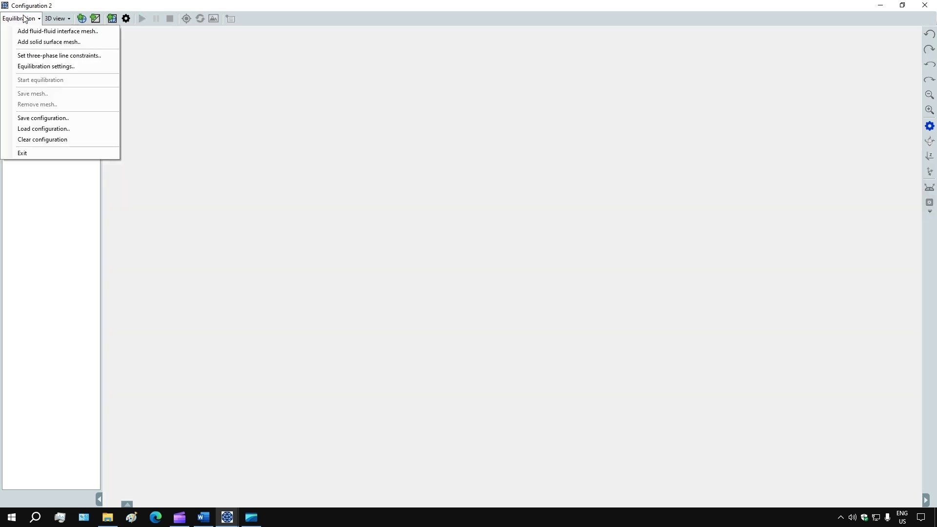
click(63, 128)
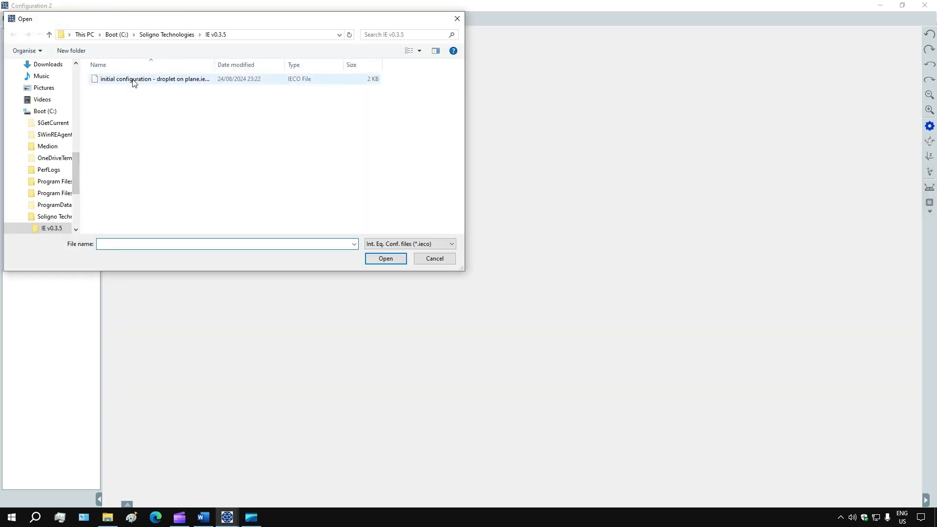
click(133, 80)
click(385, 258)
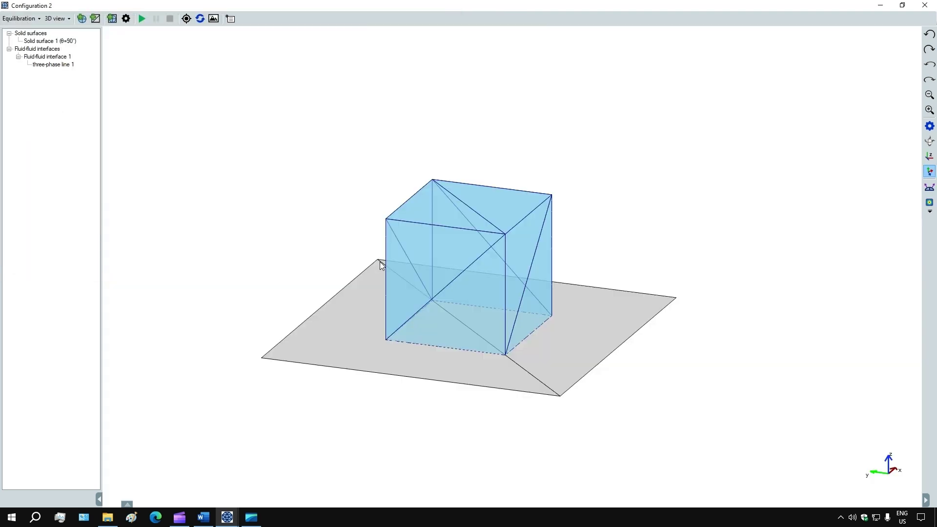
Remove the planar mesh of Solid surface 1 from the loaded configuration.
right_click(43, 41)
mouse_move(62, 46)
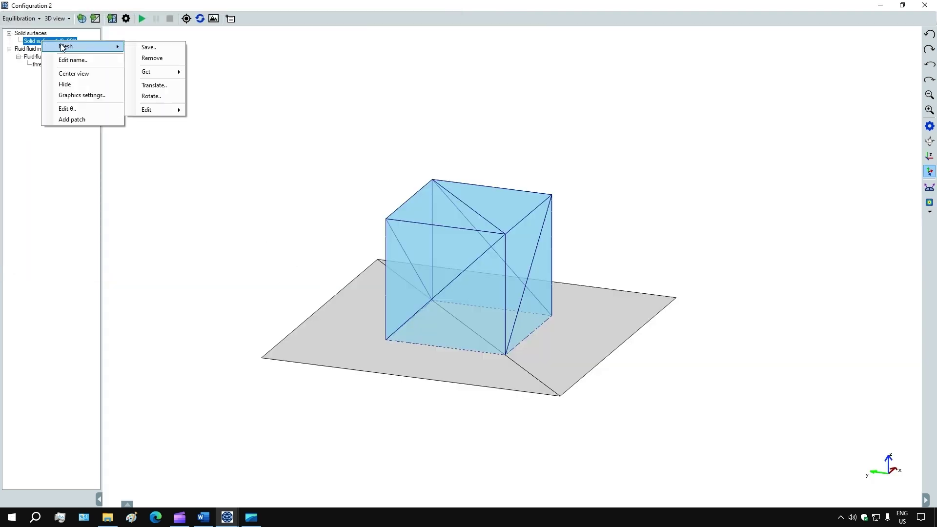
click(171, 59)
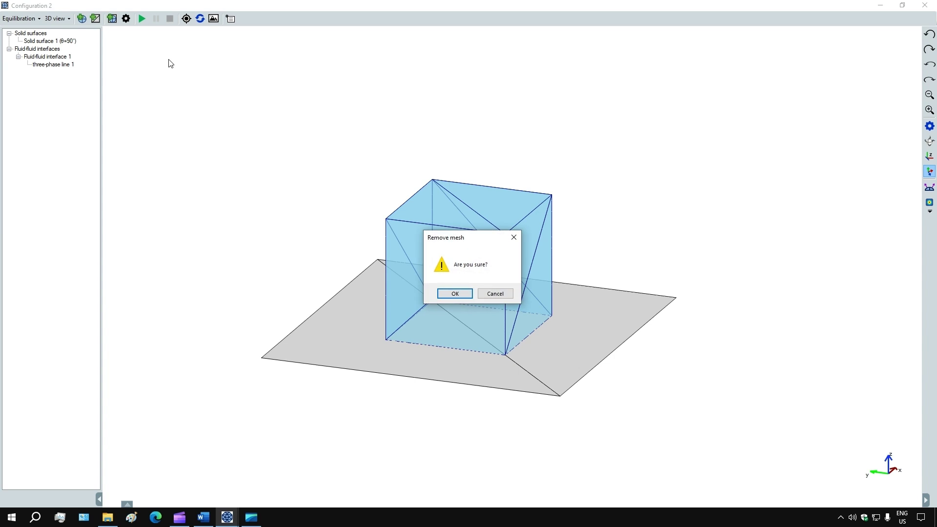
click(455, 293)
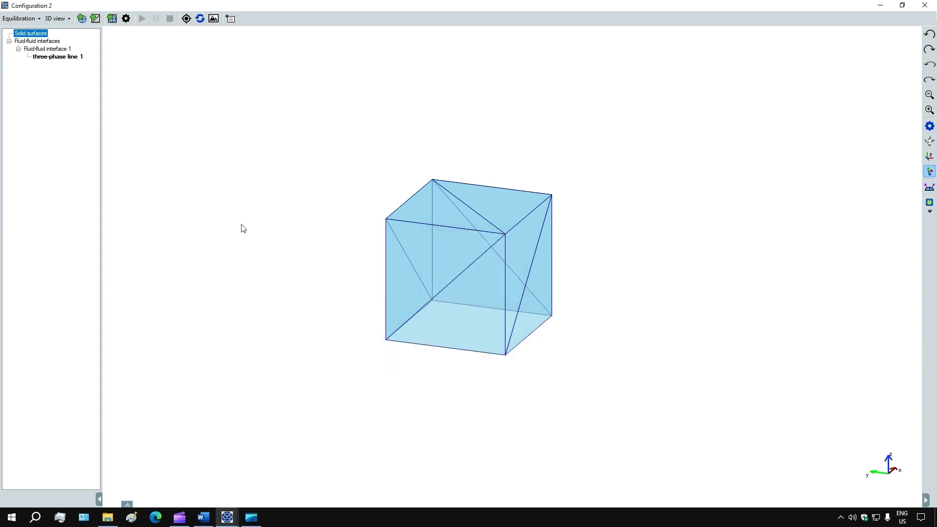
Add a built-in cylinder mesh as Solid surface 1 with 1 µm radii and 4 µm height, and centre it in view.
click(95, 18)
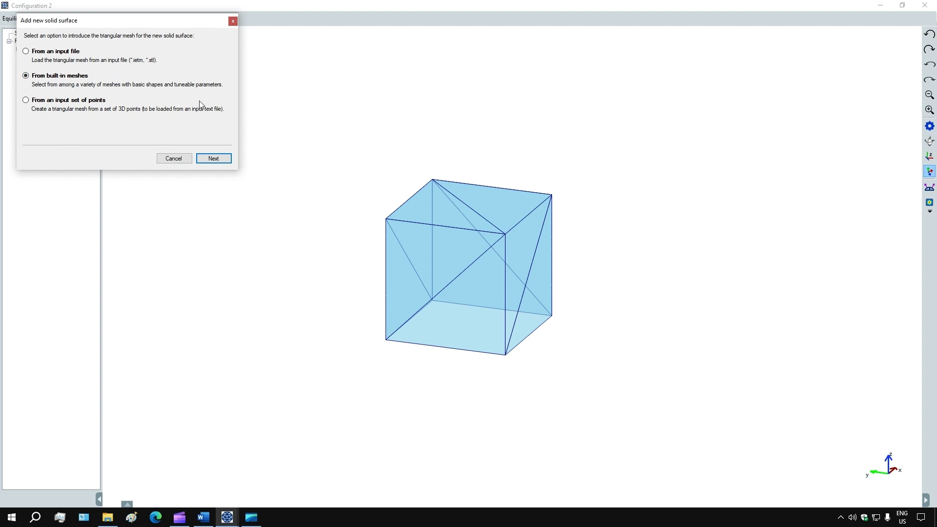
click(214, 159)
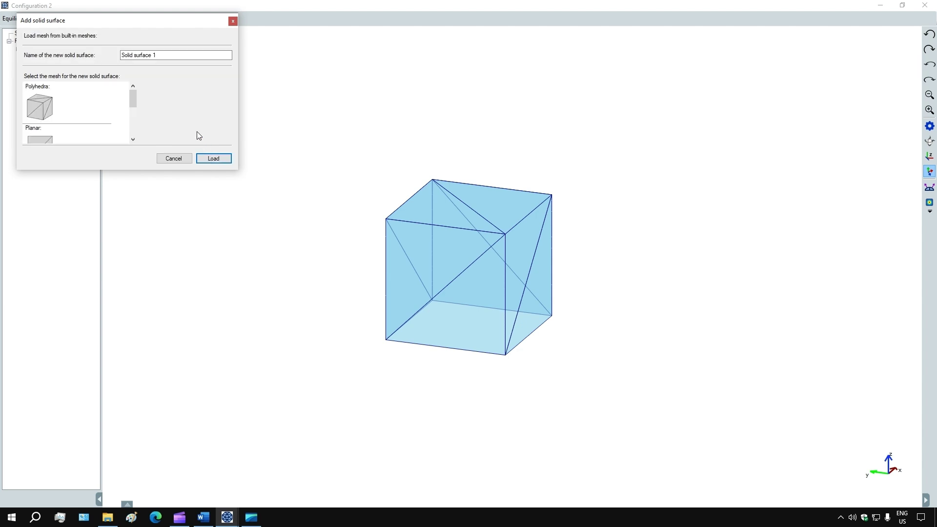
drag(135, 97, 146, 126)
click(40, 96)
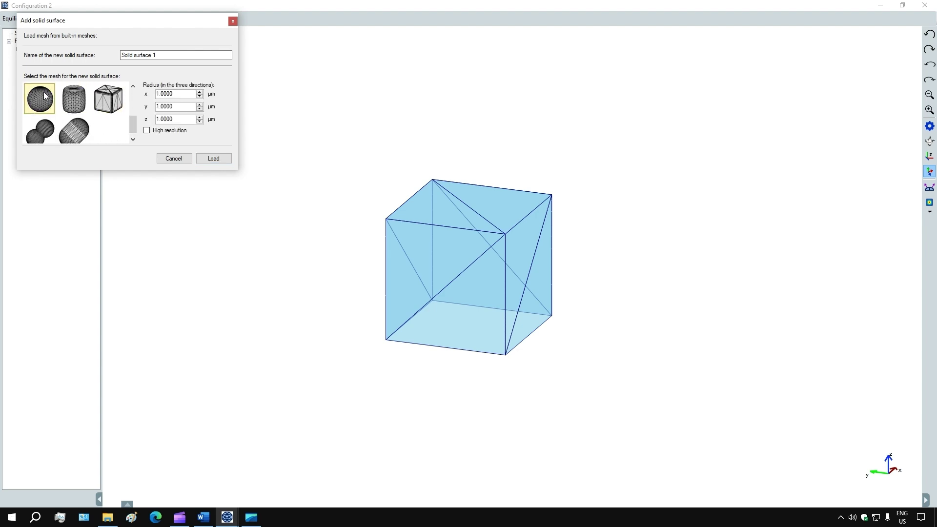
click(70, 103)
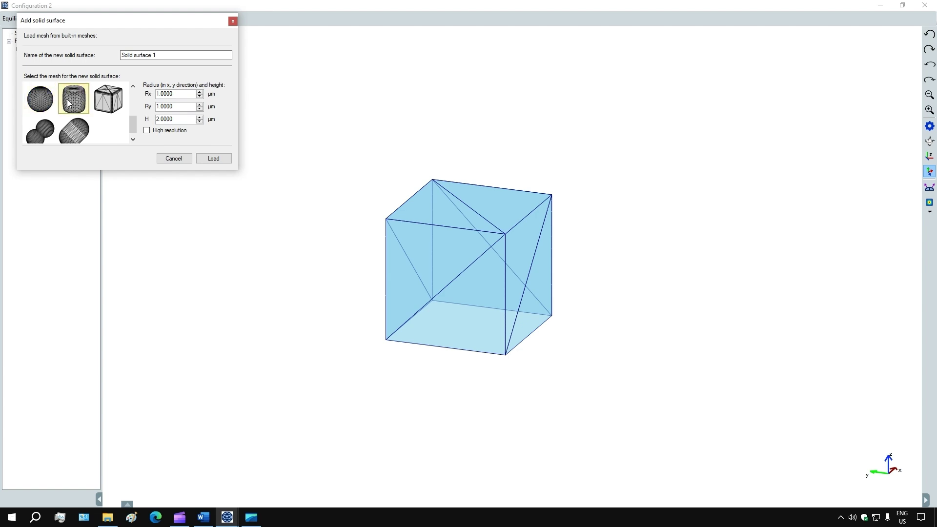
drag(160, 119, 155, 118)
text(4)
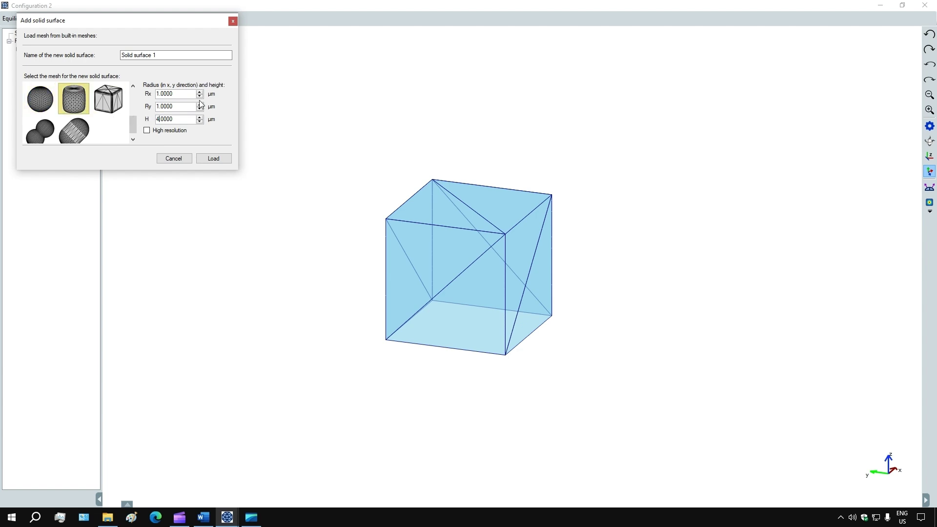
click(218, 160)
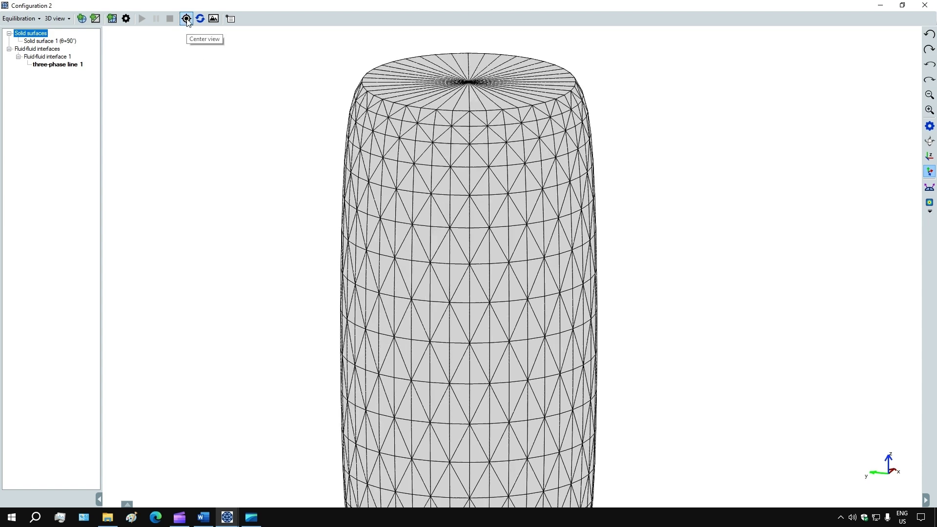
click(187, 19)
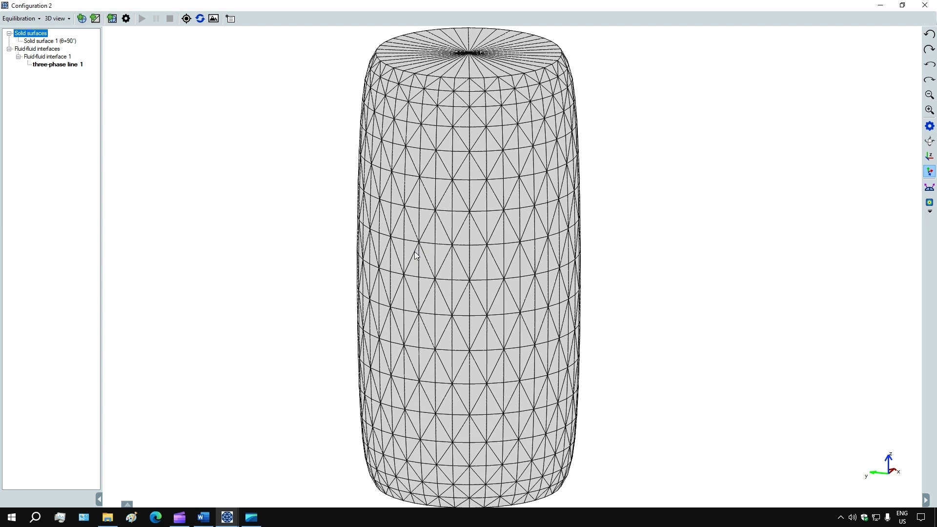
scroll(416, 254, down, 2)
drag(407, 271, 429, 267)
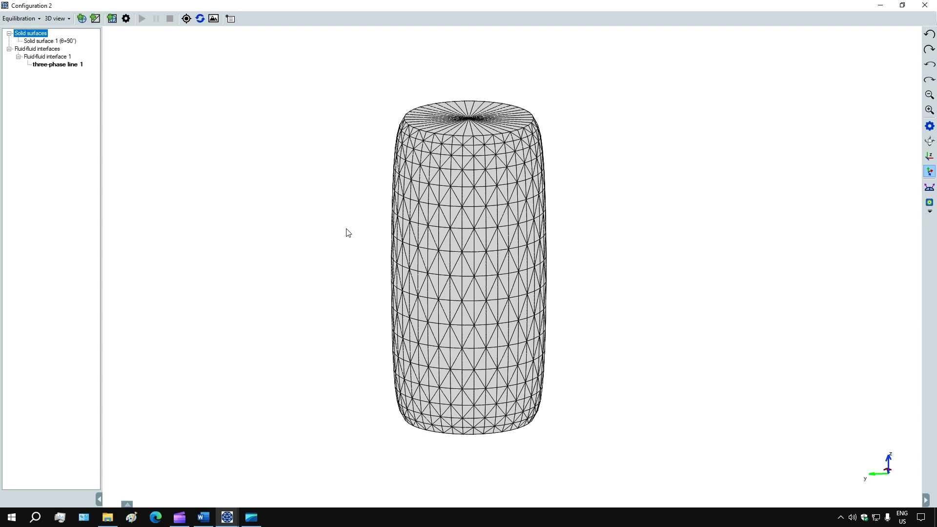
Rotate the cylinder mesh by 90 degrees around the x axis with respect to its mesh centre.
right_click(53, 43)
mouse_move(66, 51)
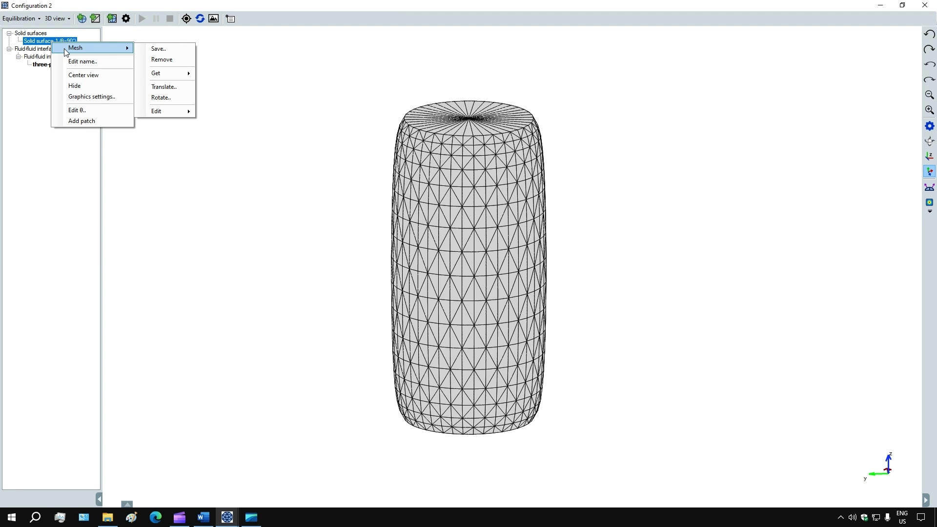
click(176, 100)
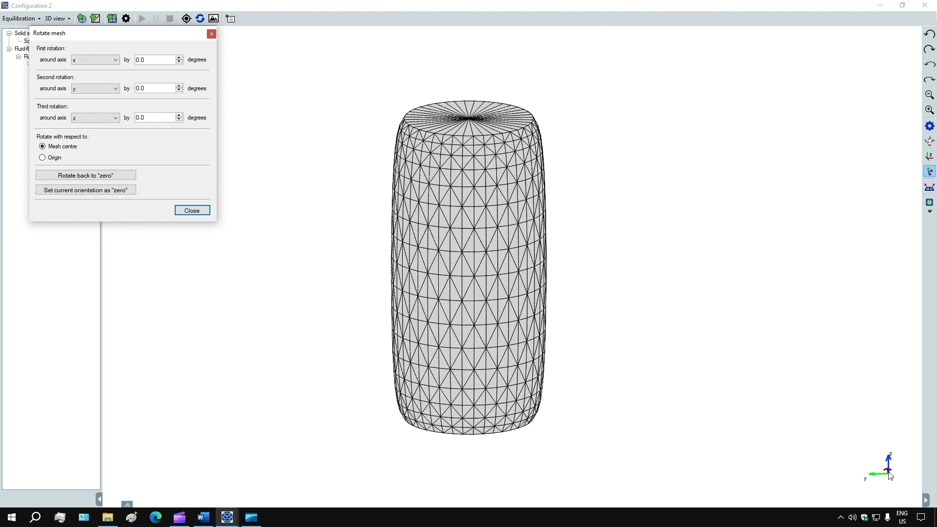
double_click(148, 60)
text(90)
click(153, 89)
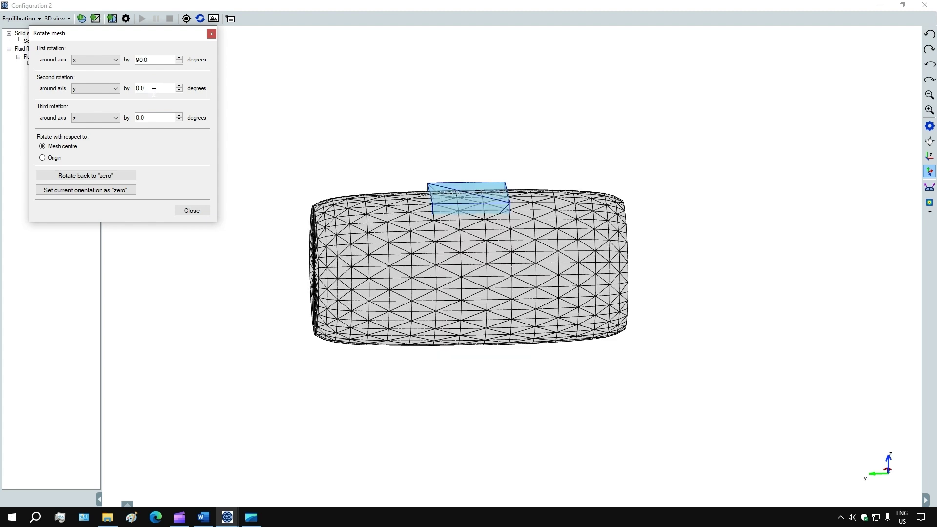
click(192, 211)
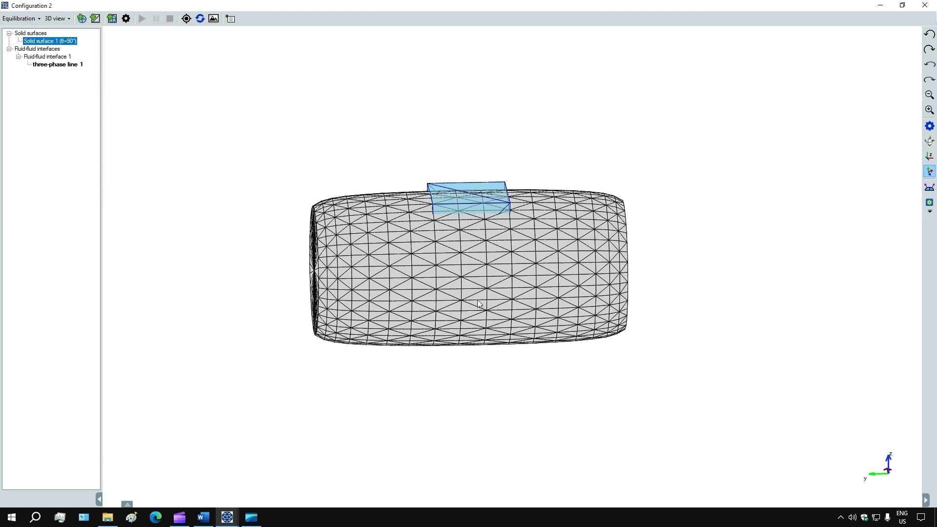
drag(474, 287, 470, 275)
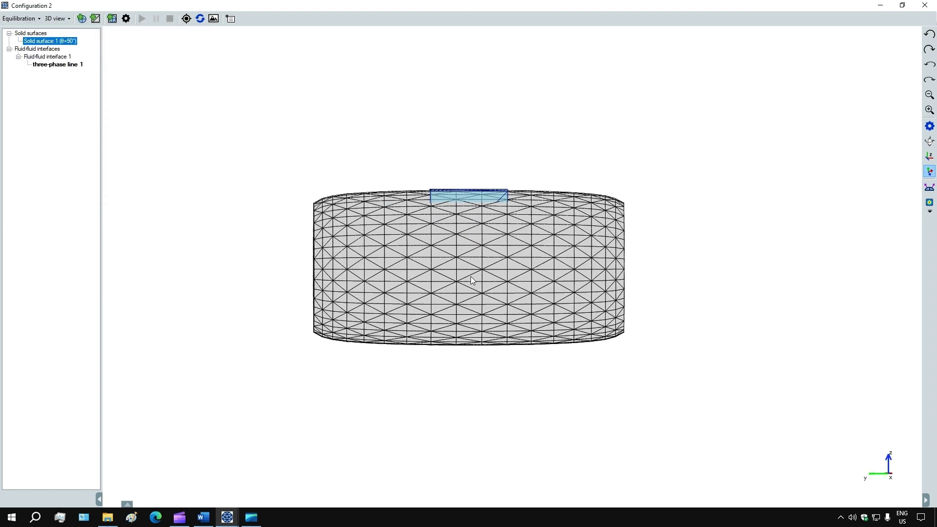
Translate the cylinder mesh downward along z until its upper side touches the base of the cubic droplet.
right_click(58, 44)
mouse_move(77, 47)
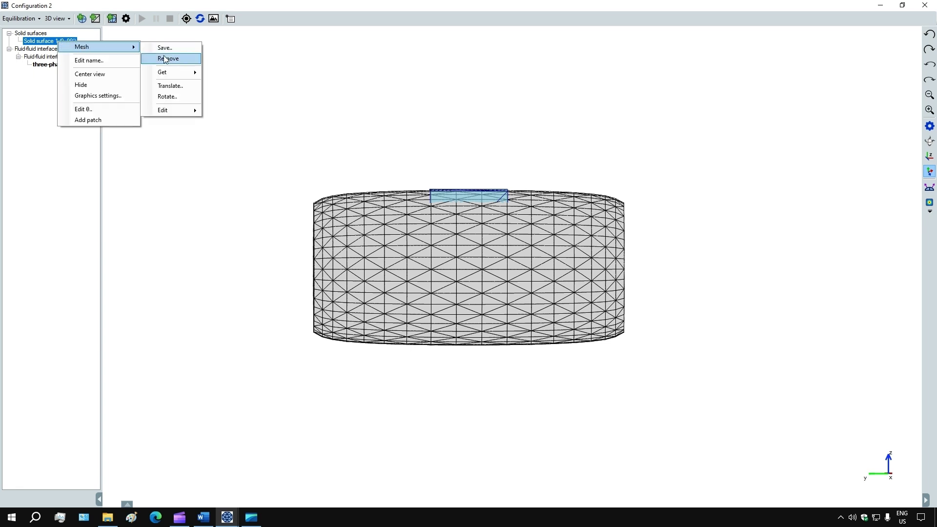
click(177, 86)
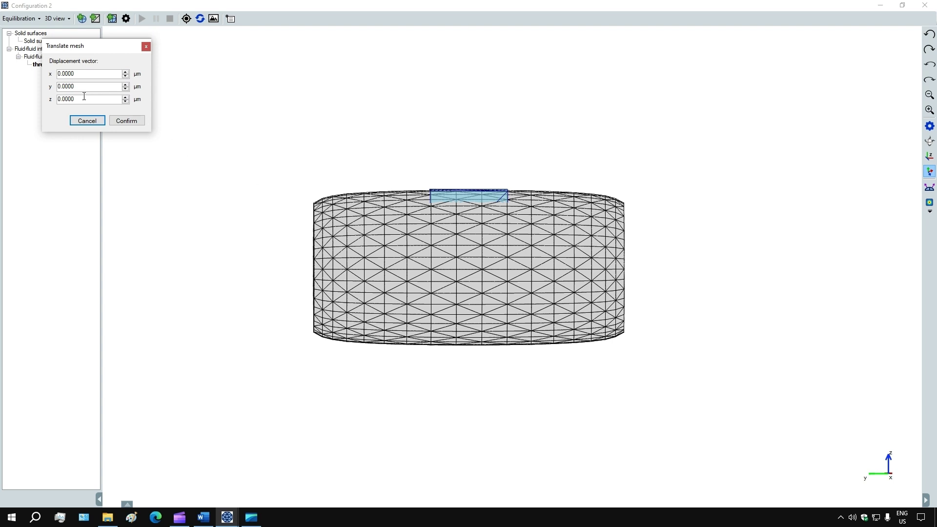
drag(82, 99, 55, 102)
click(125, 121)
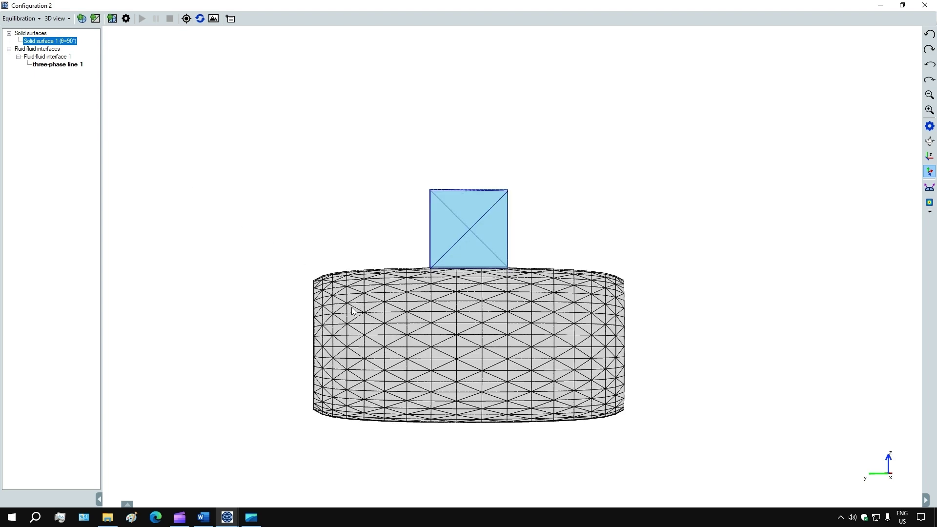
mouse_move(366, 307)
mouse_down()
mouse_move(493, 319)
mouse_move(388, 322)
mouse_move(494, 321)
mouse_move(375, 315)
mouse_up()
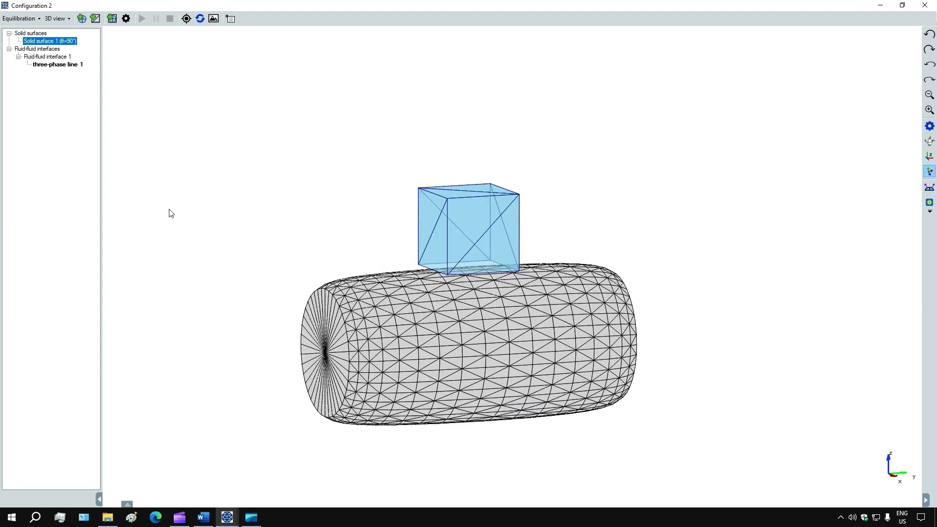
Constrain three-phase line 1 of Fluid-fluid interface 1 to Solid surface 1.
click(47, 67)
right_click(46, 66)
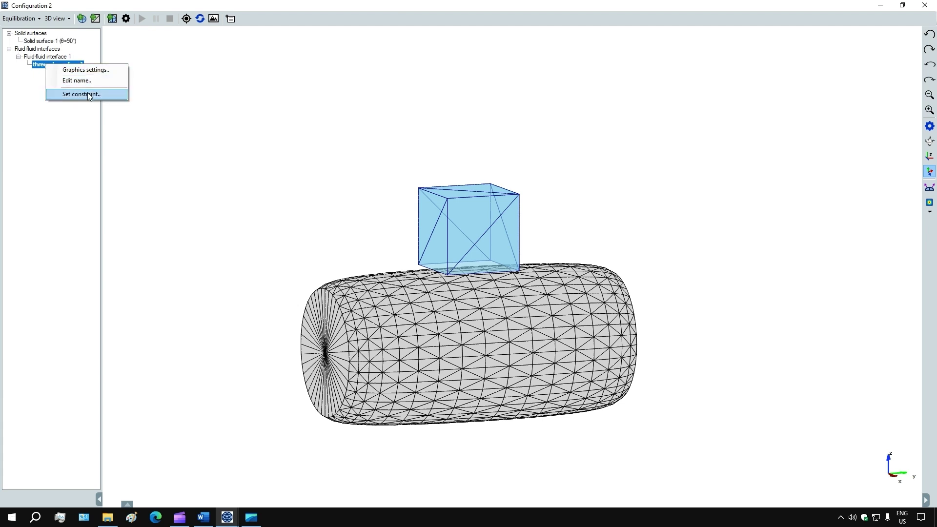
click(82, 94)
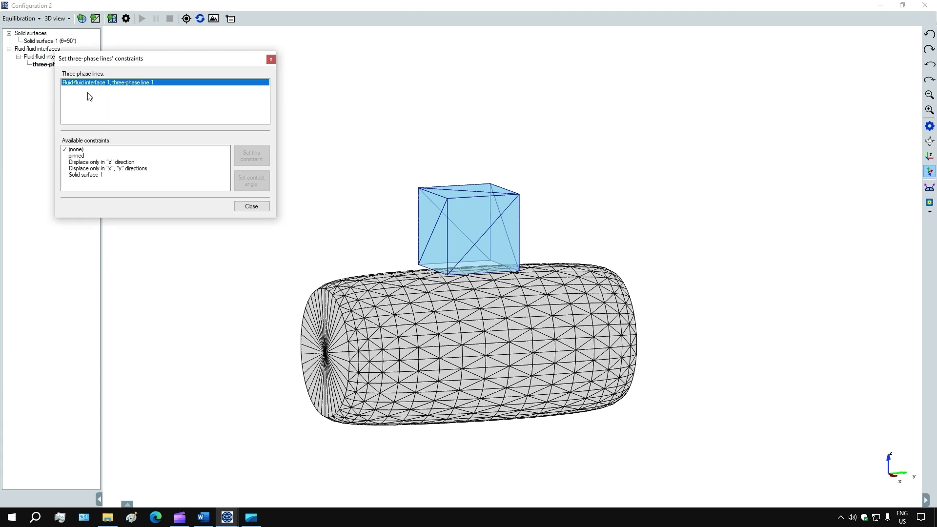
click(92, 177)
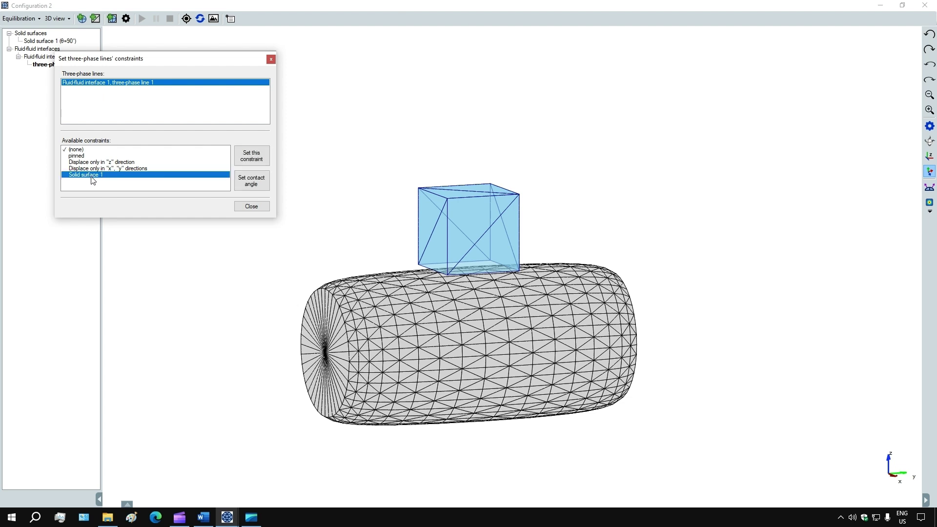
click(252, 156)
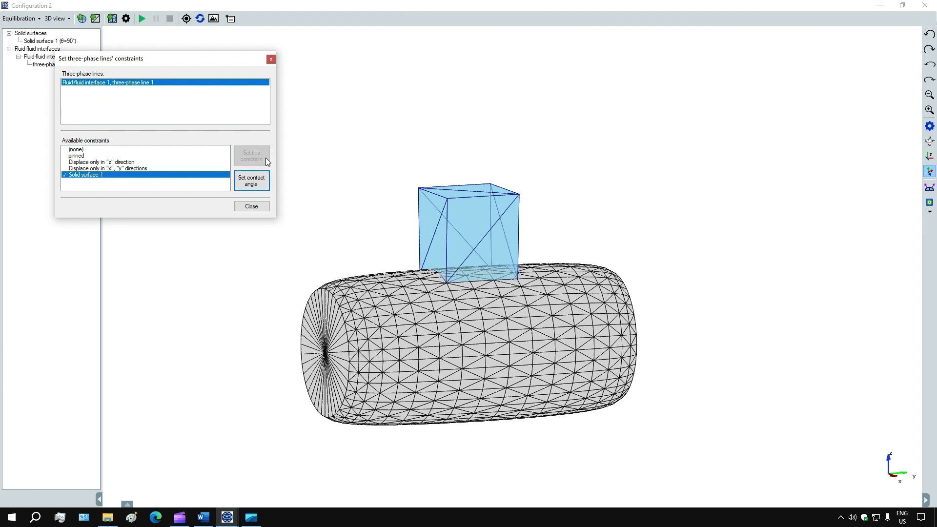
Set Young's contact angle on the bare surface of the cylinder to 60 degrees and finish the constraint settings.
click(249, 182)
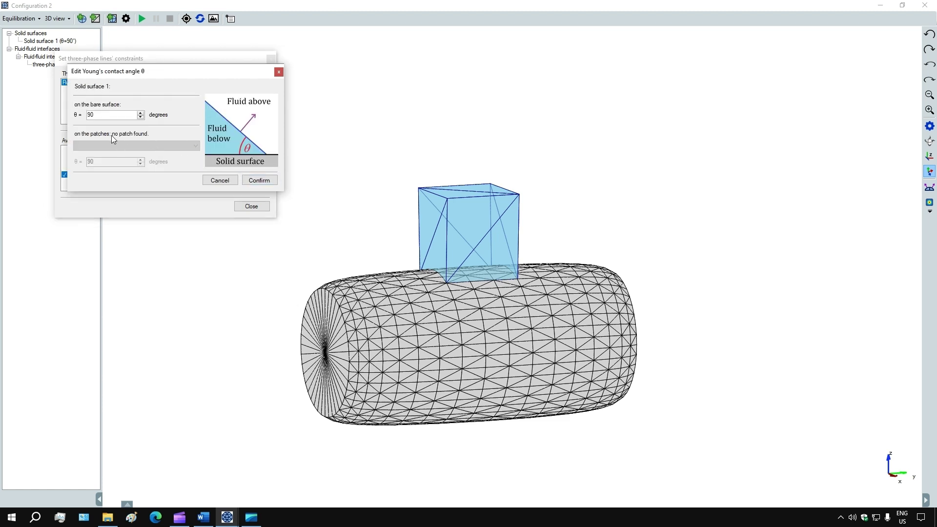
drag(104, 115, 81, 116)
click(259, 180)
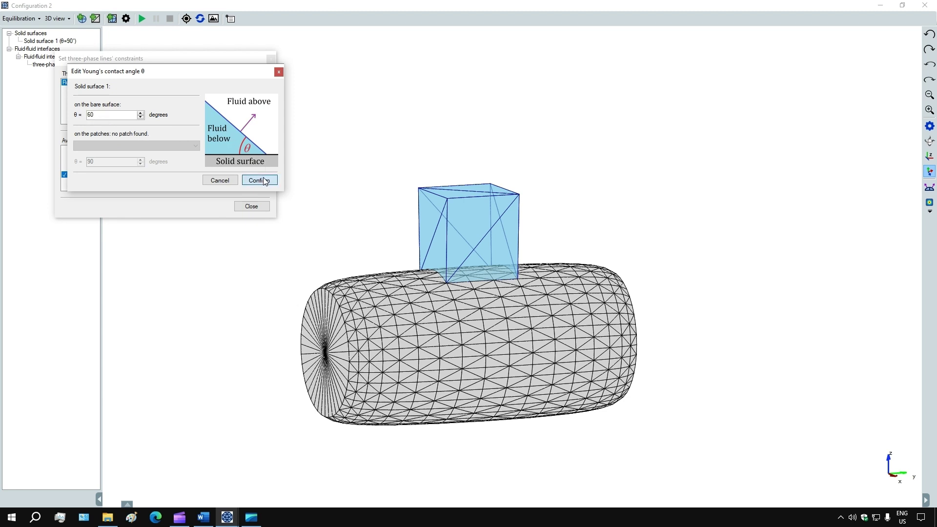
click(264, 208)
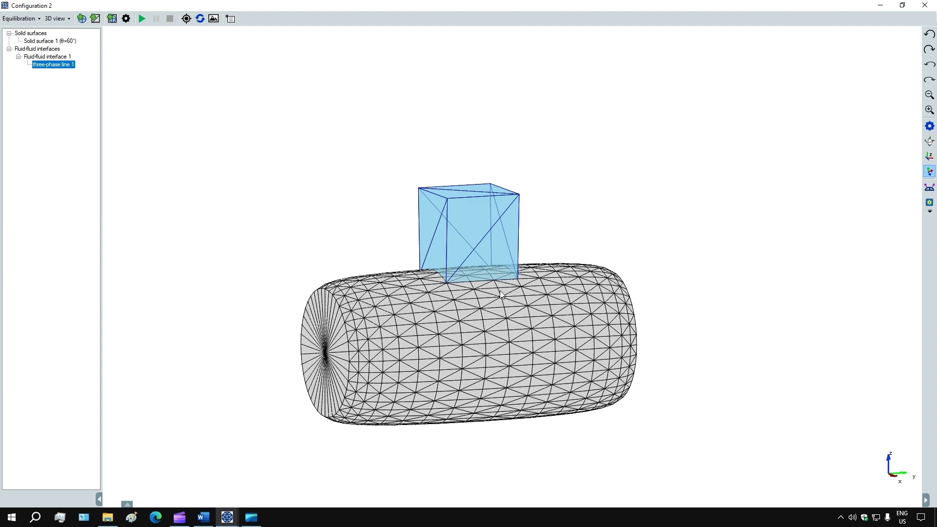
Examine up close and from the opposite side how the droplet's base follows the cylinder's surface.
scroll(500, 294, up, 3)
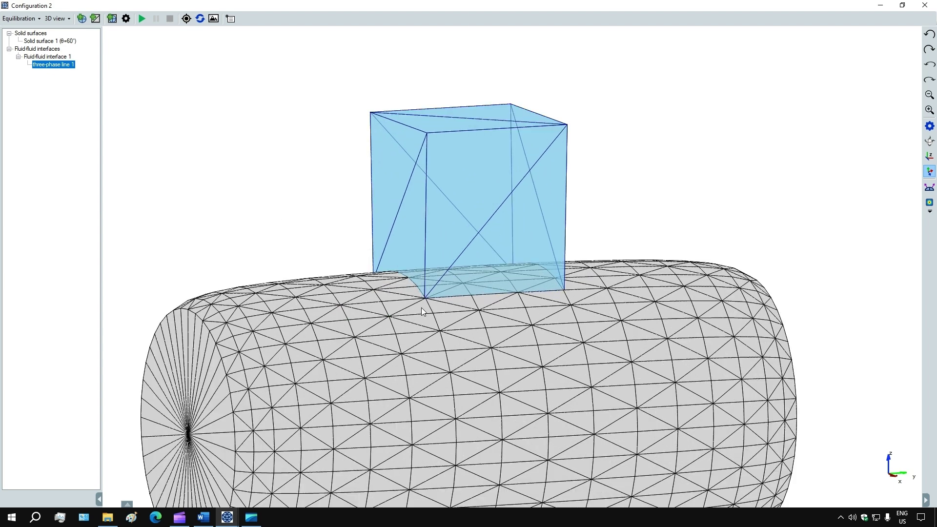
drag(408, 306, 490, 303)
scroll(486, 309, up, 1)
scroll(408, 318, up, 1)
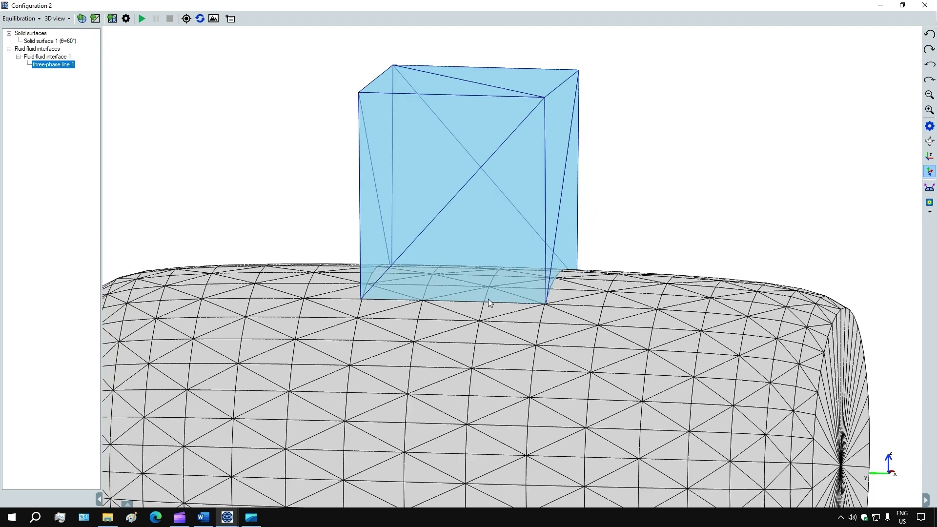
scroll(488, 299, down, 3)
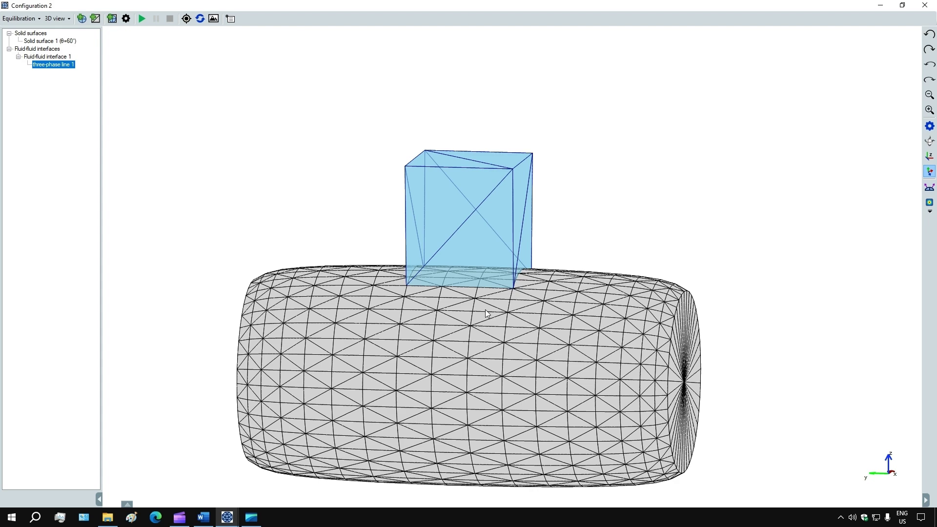
Run the equilibration of the droplet on the cylinder and examine its shape from the side and along the cylinder's axis.
drag(486, 311, 506, 299)
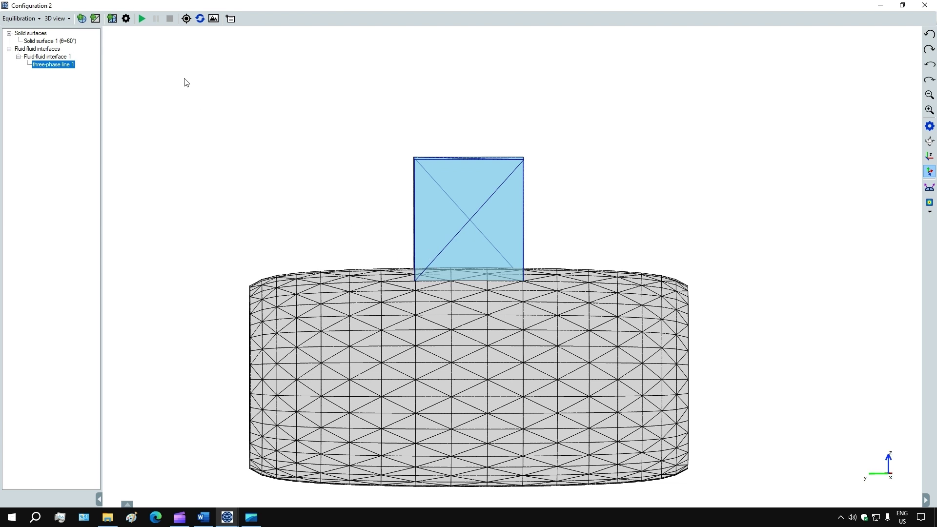
click(141, 18)
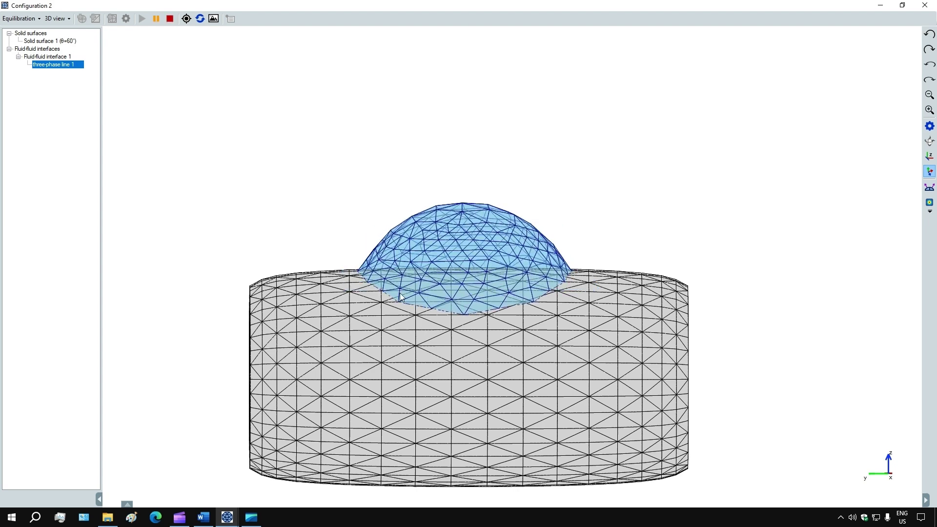
drag(394, 318, 449, 335)
scroll(450, 337, up, 5)
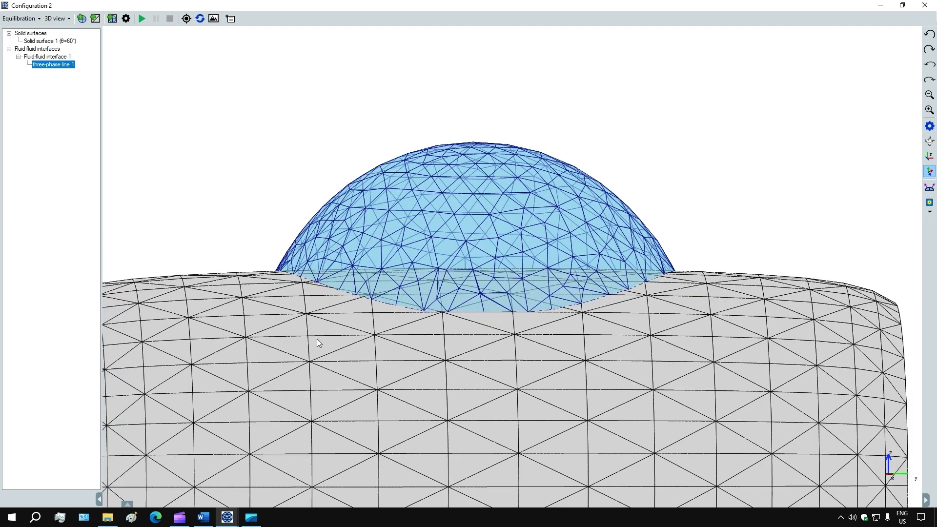
drag(317, 338, 421, 362)
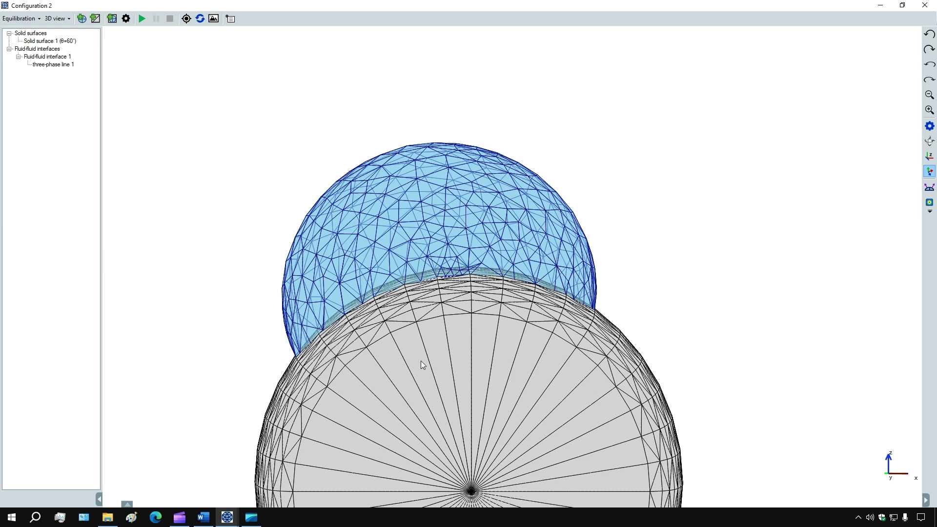
Clear the configuration and add Fluid-fluid interface 1 from the first built-in cubic droplet mesh with an initial volume of 1 µm^3.
click(22, 19)
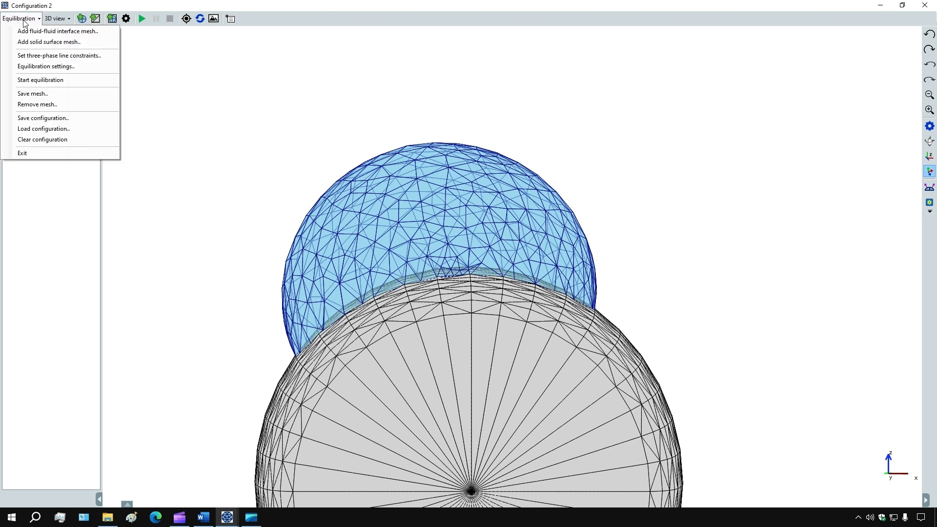
click(40, 140)
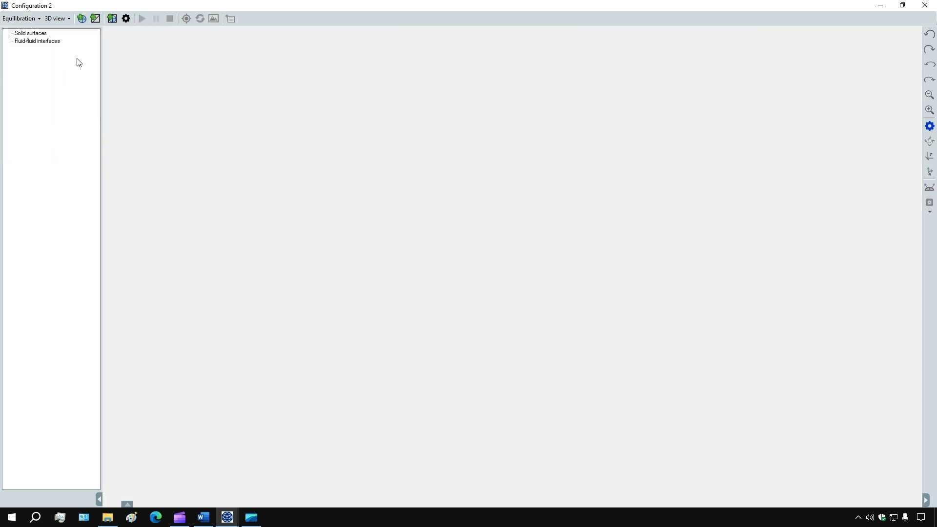
click(87, 19)
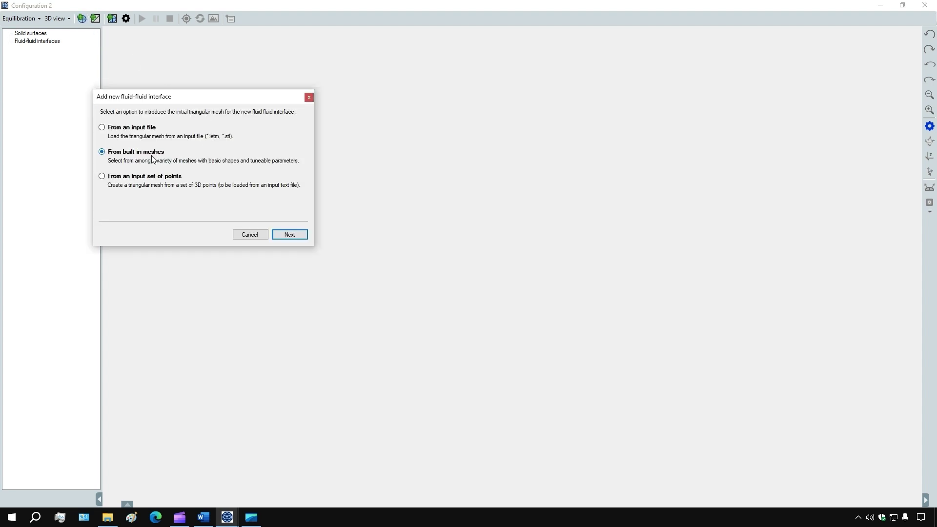
click(284, 236)
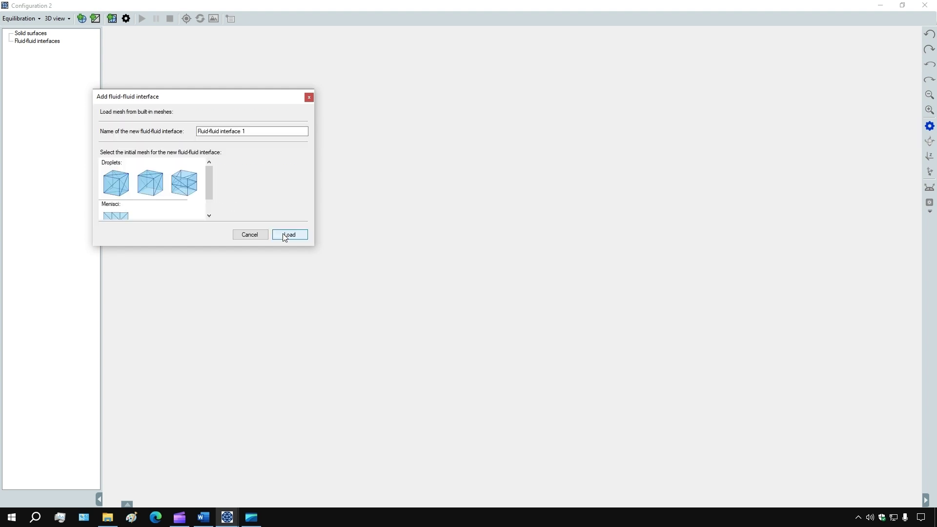
click(117, 182)
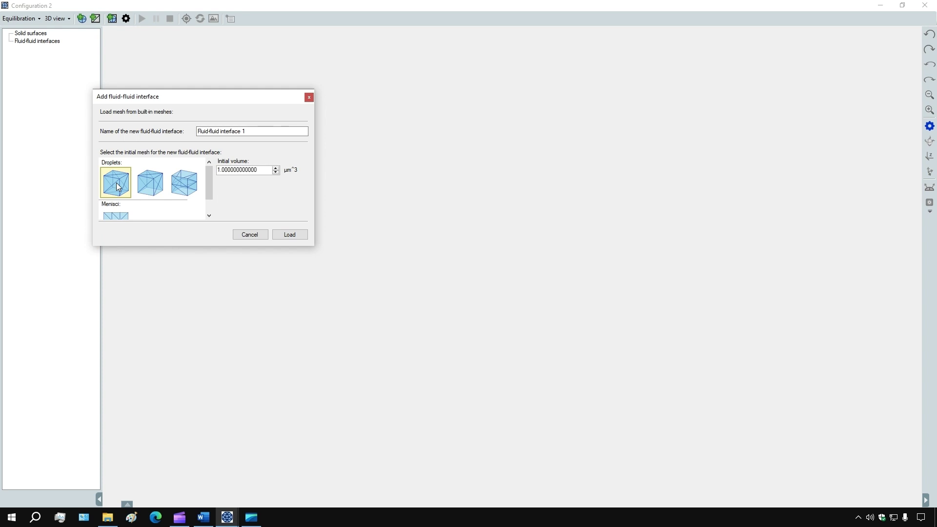
click(286, 236)
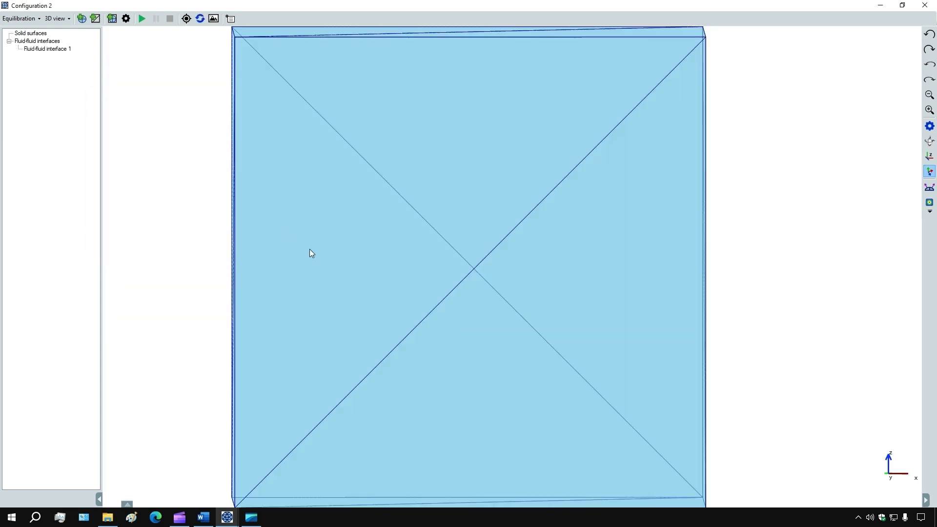
Remove the facets of the cubic droplet's two opposite faces perpendicular to the y axis.
drag(357, 282, 496, 298)
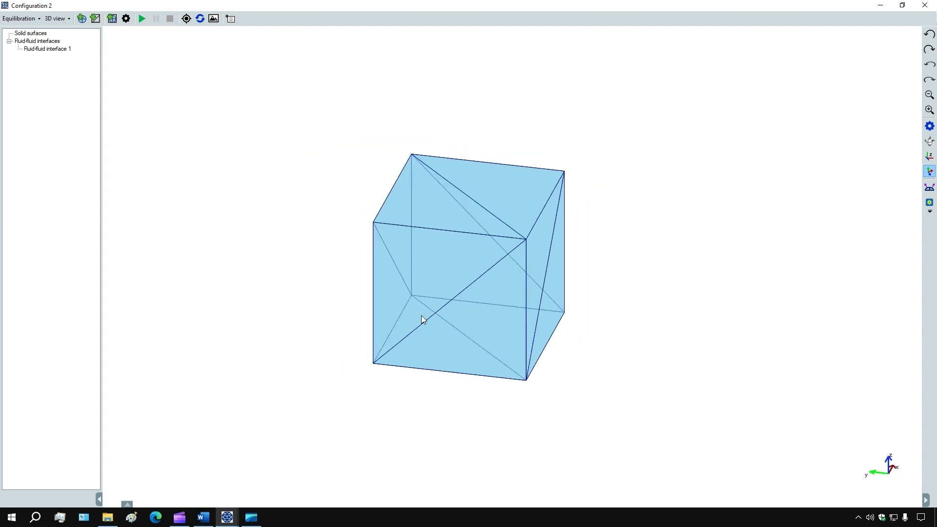
right_click(45, 51)
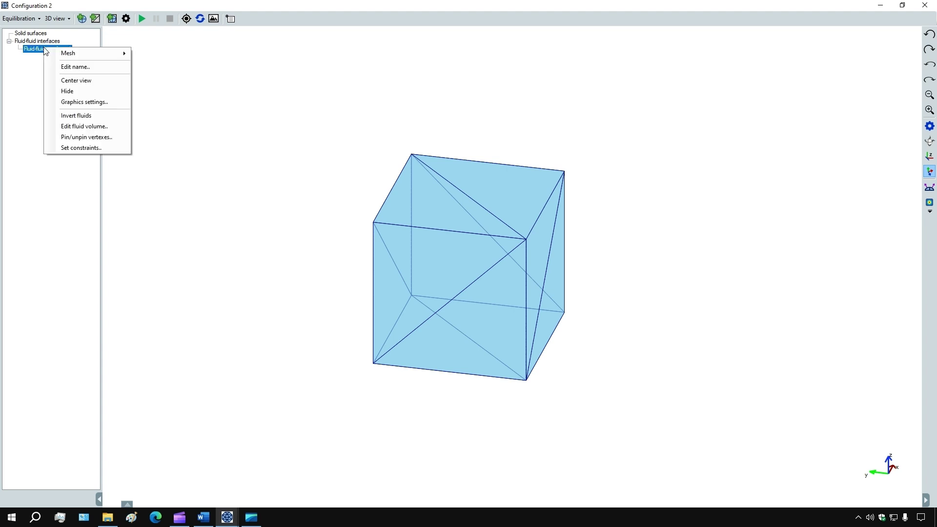
mouse_move(71, 52)
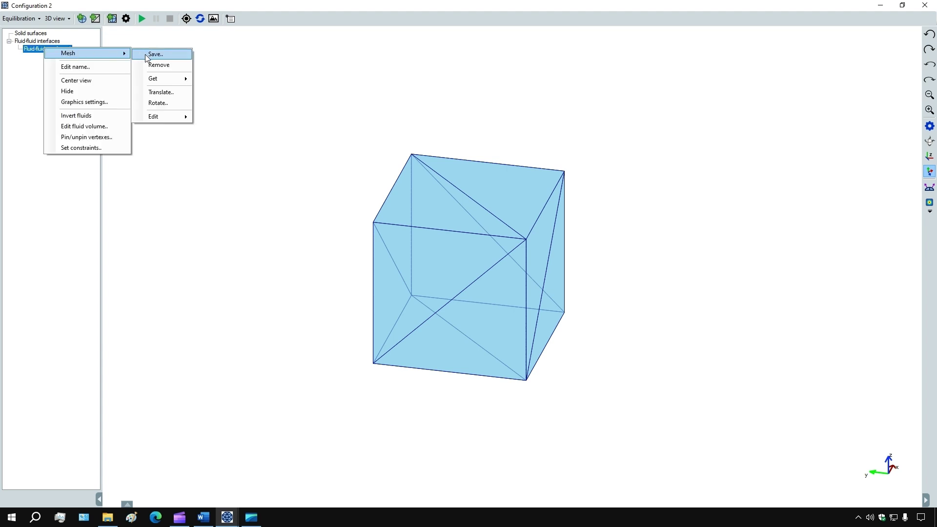
mouse_move(166, 117)
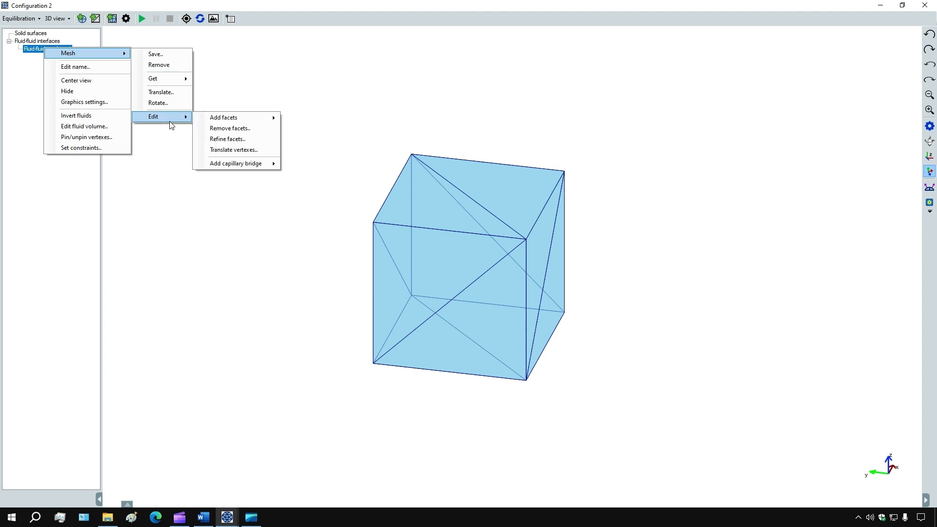
click(240, 129)
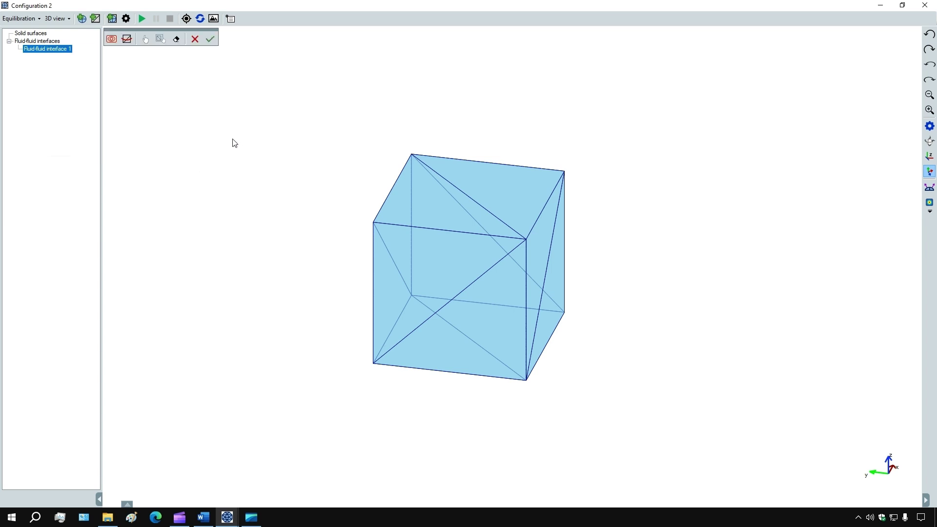
click(148, 43)
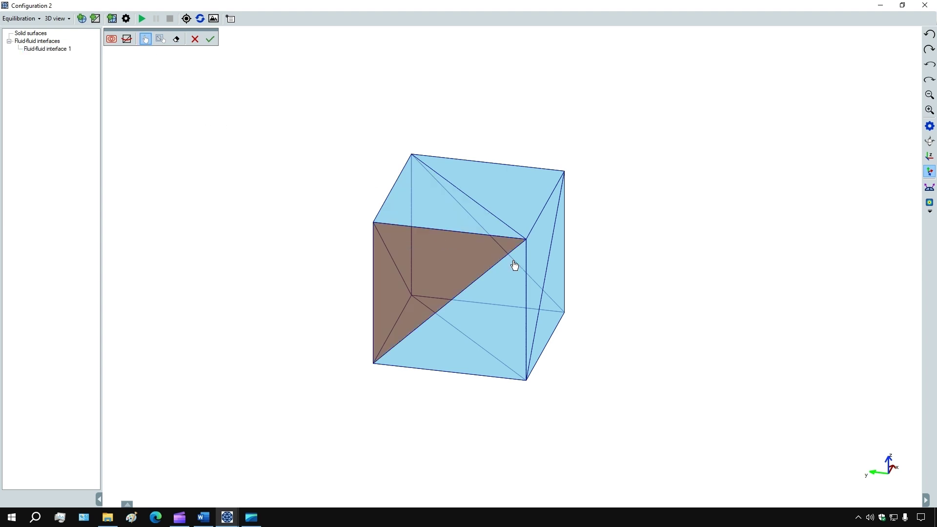
click(539, 263)
click(556, 286)
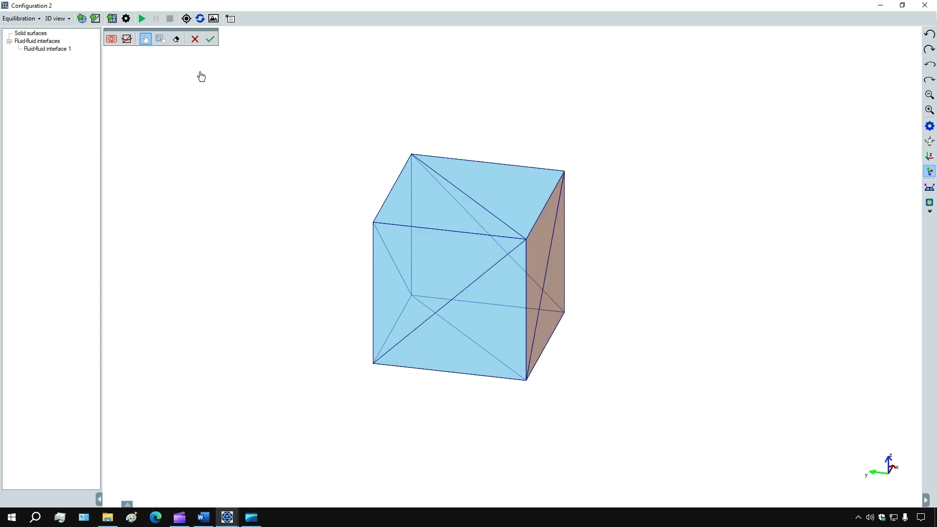
click(145, 40)
drag(226, 201, 271, 204)
click(145, 39)
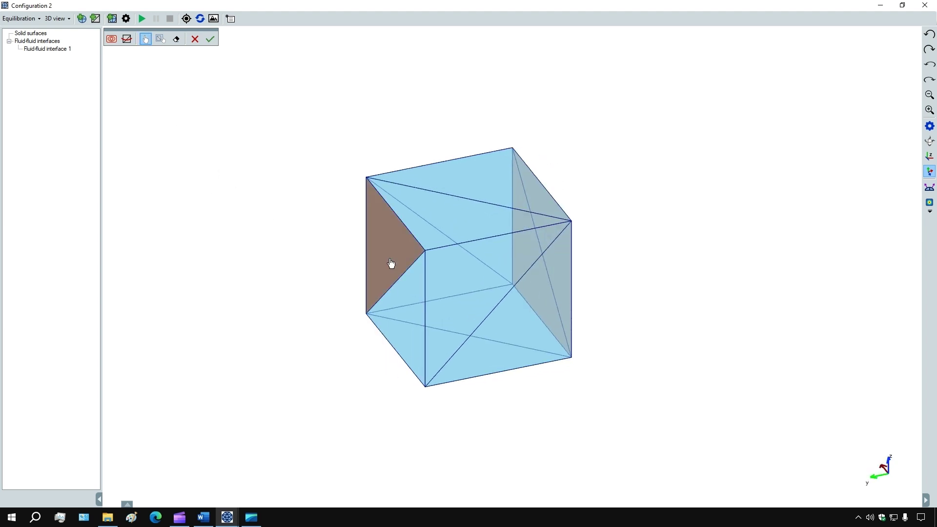
click(211, 39)
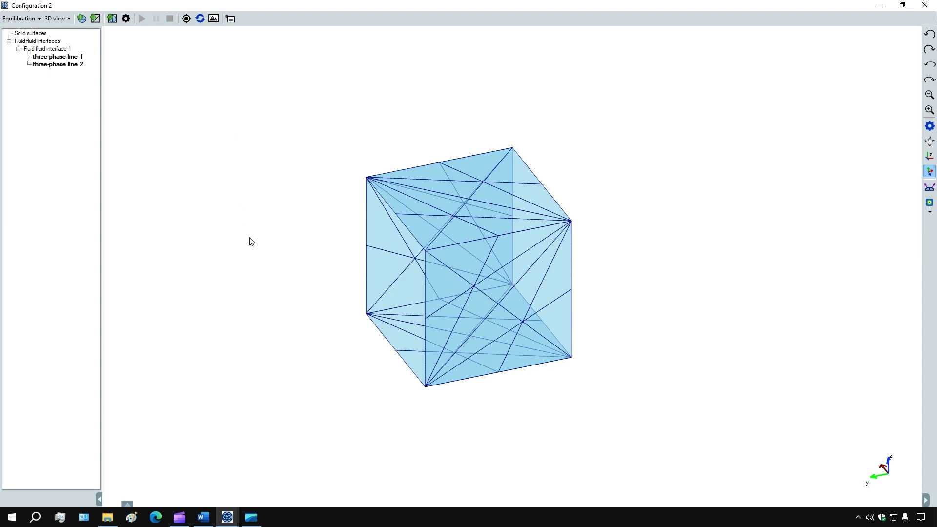
Give three-phase line 1 its own display settings in red and rename it "red".
drag(261, 241, 475, 226)
drag(337, 256, 503, 268)
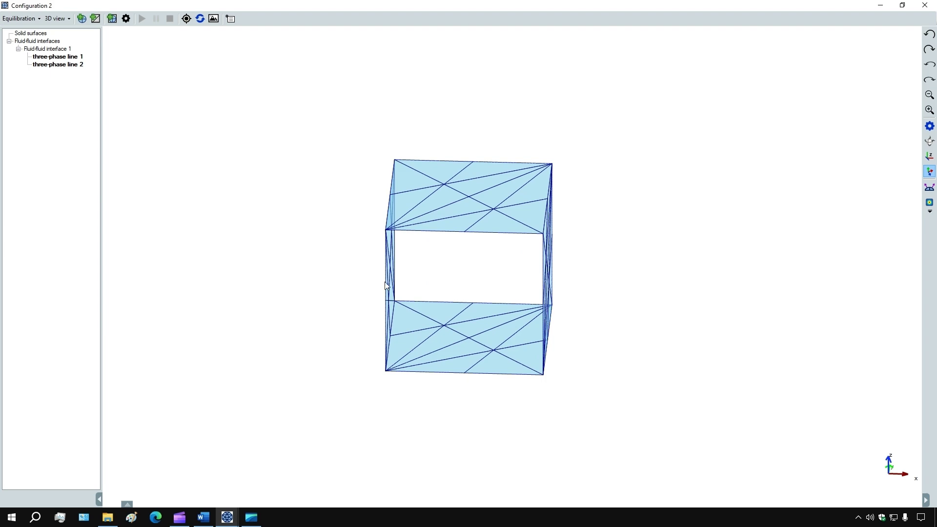
drag(378, 289, 313, 308)
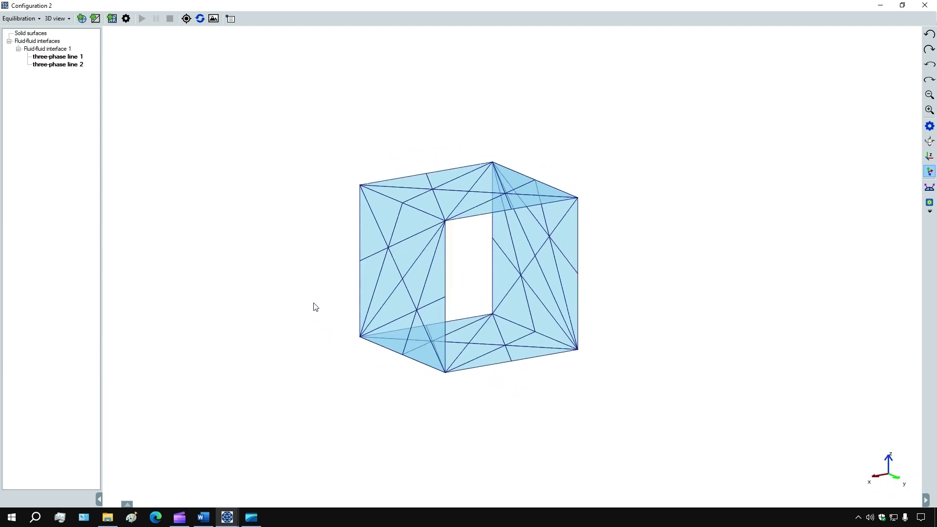
right_click(72, 60)
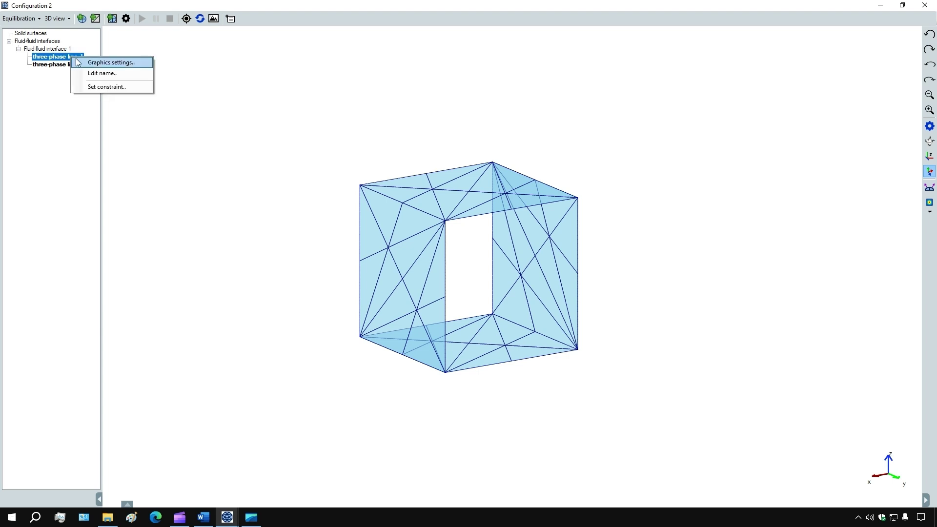
click(123, 67)
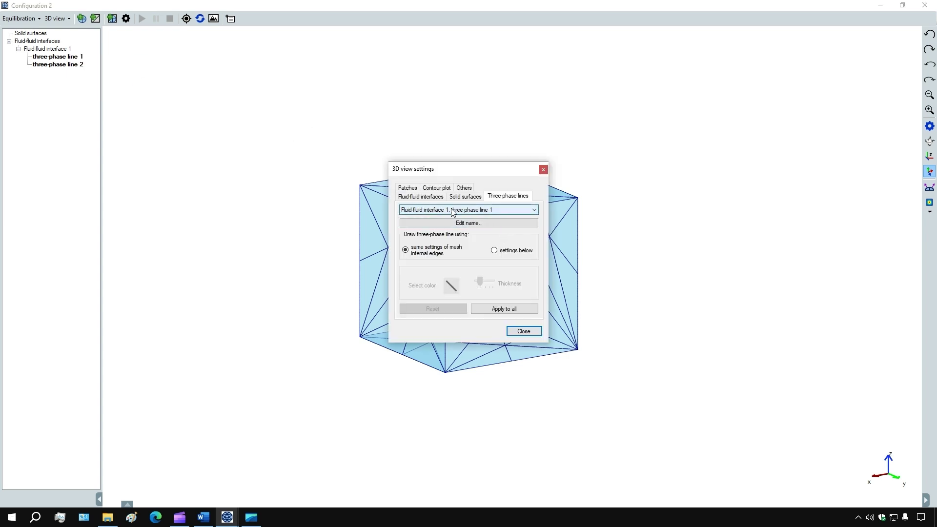
click(494, 251)
click(445, 291)
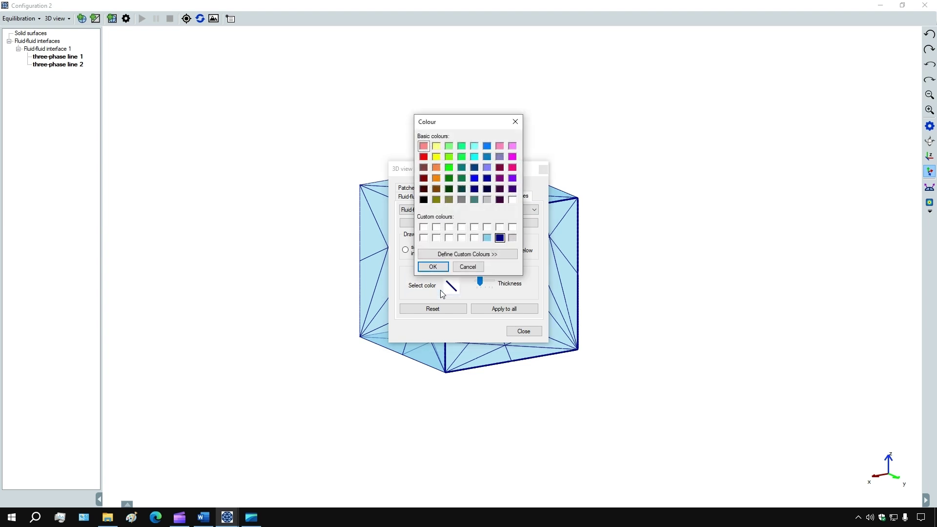
click(424, 158)
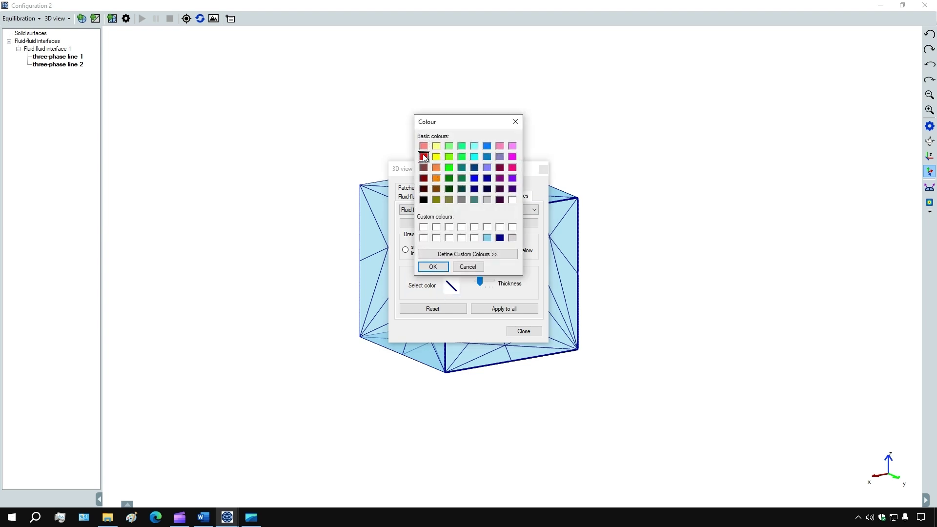
click(433, 266)
click(432, 221)
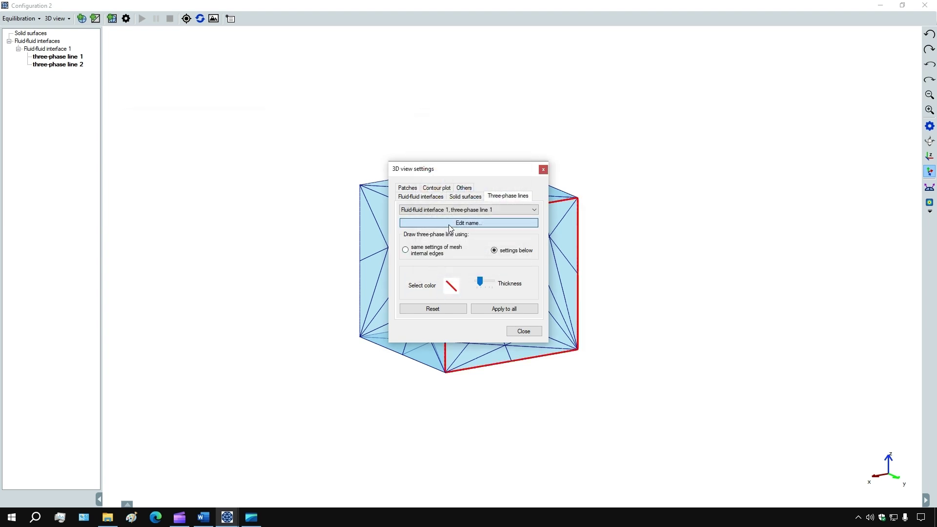
text(red)
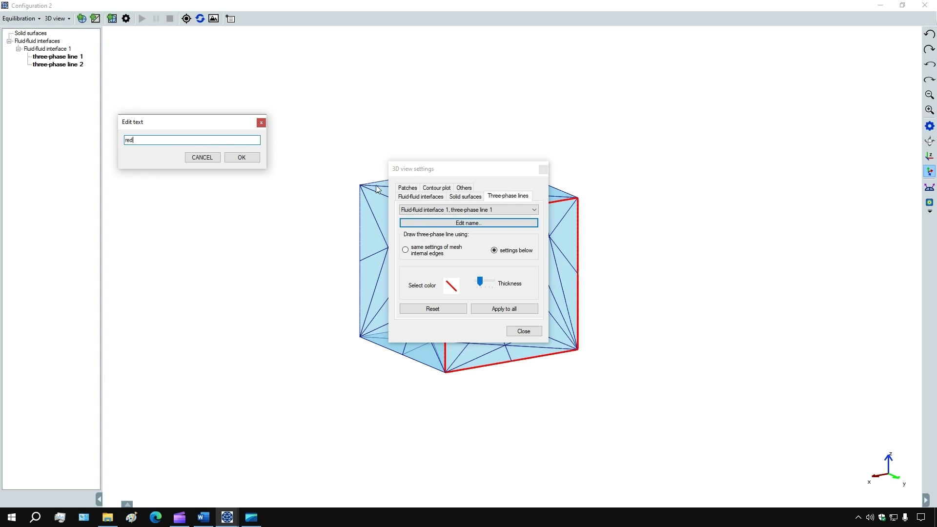
click(236, 159)
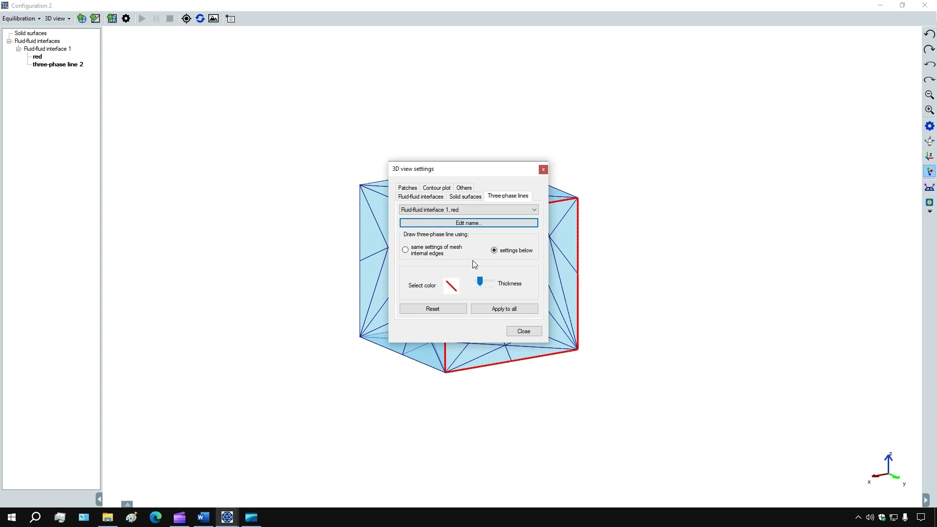
Give three-phase line 2 its own display settings in bright green, rename it "green" and finish the 3D view settings.
click(479, 210)
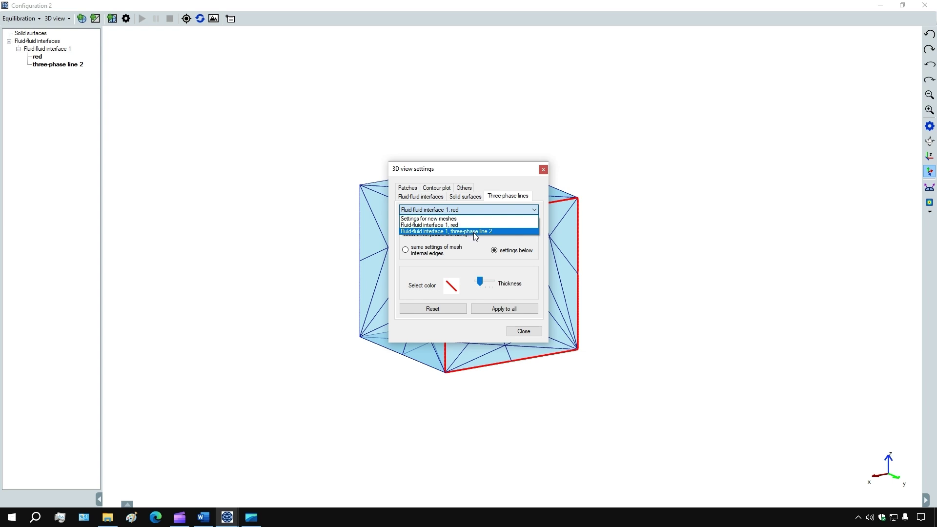
click(473, 231)
click(495, 250)
click(443, 285)
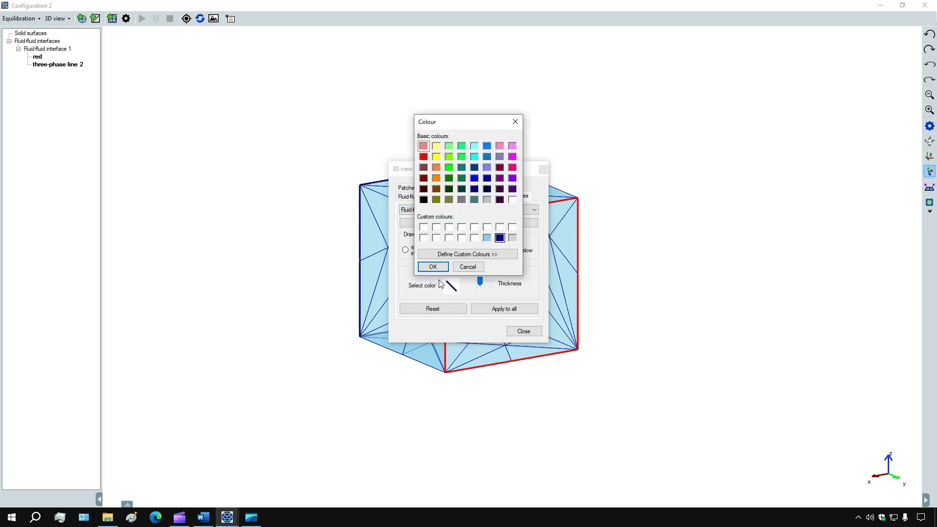
click(449, 167)
click(433, 267)
click(468, 224)
text(gr)
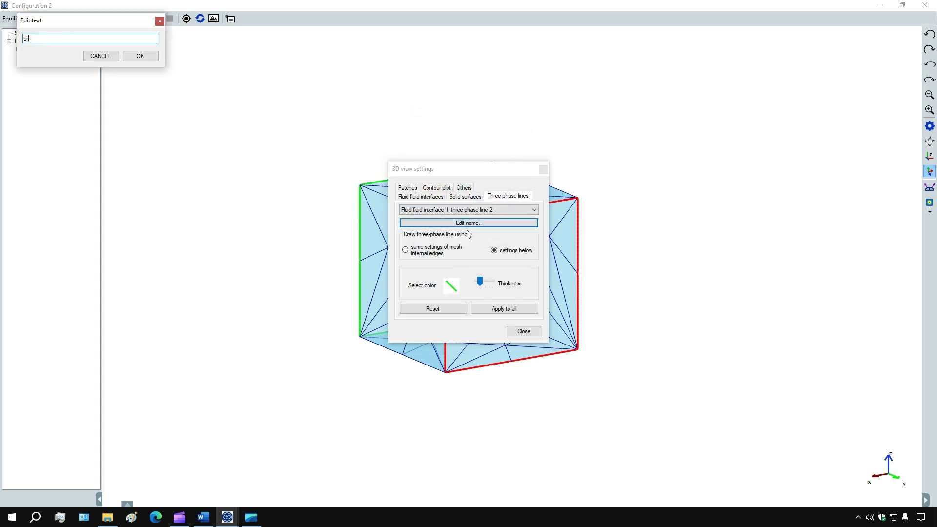
text(een)
click(142, 54)
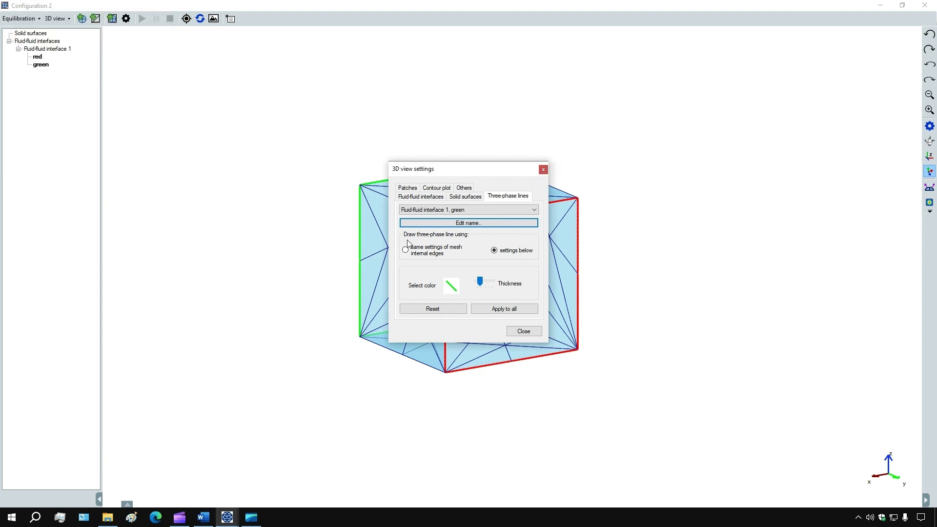
click(522, 332)
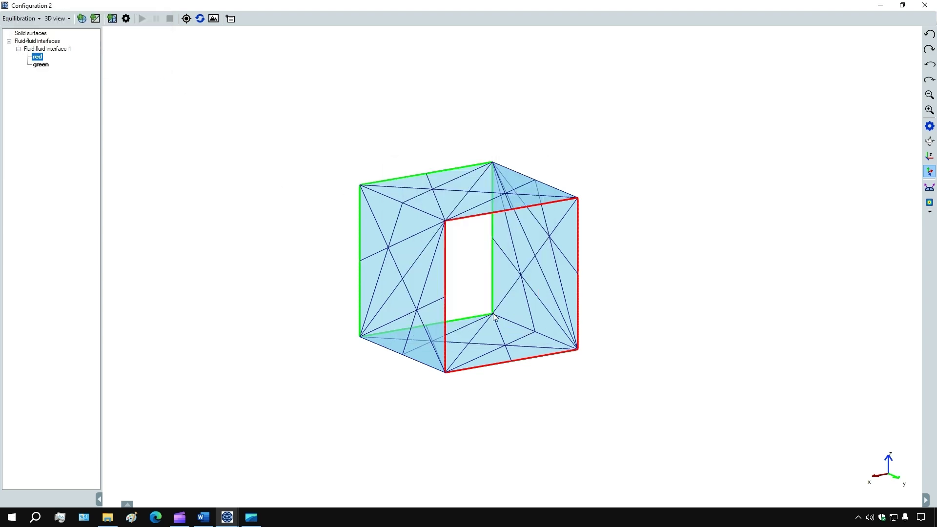
Add Solid surface 1 from the built-in superquadratic sphere mesh with a radius of 0.5 µm in x, y and z.
drag(424, 305, 476, 342)
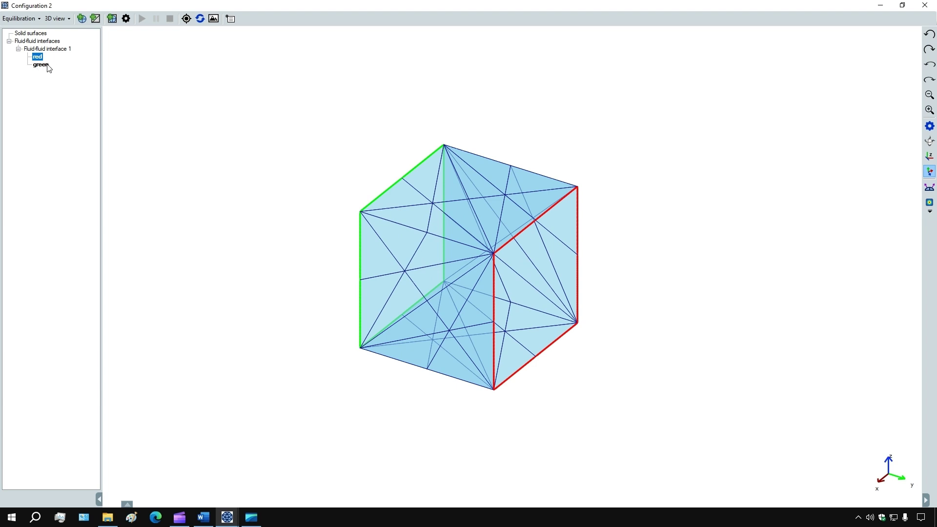
click(96, 21)
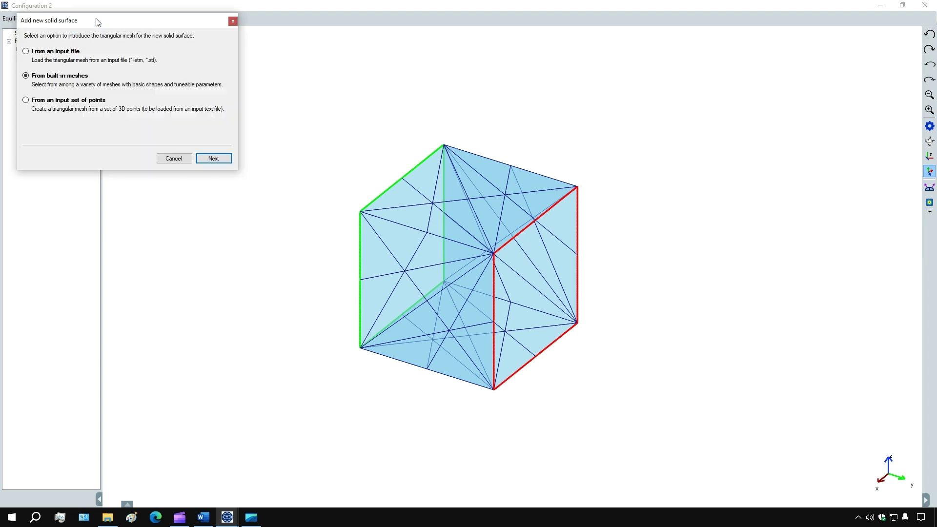
click(213, 159)
drag(135, 98, 133, 120)
click(40, 111)
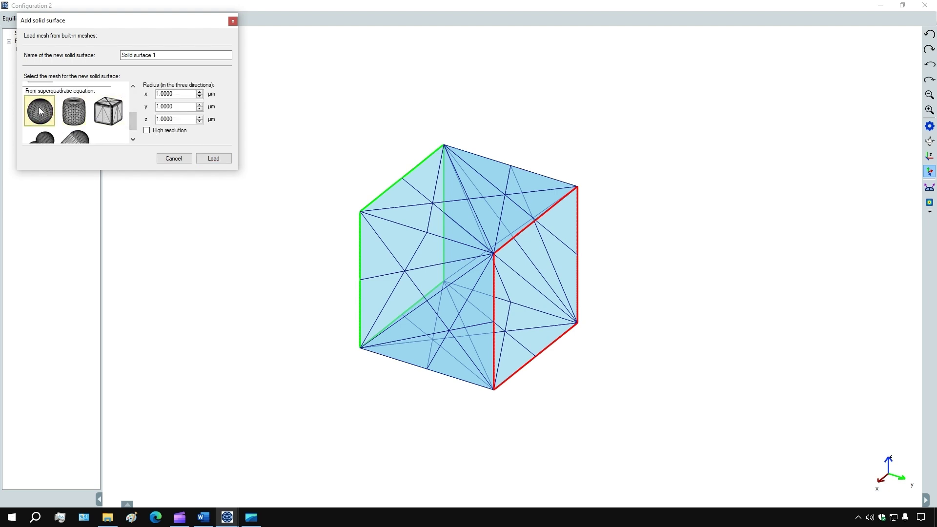
drag(173, 94, 146, 94)
text(0)
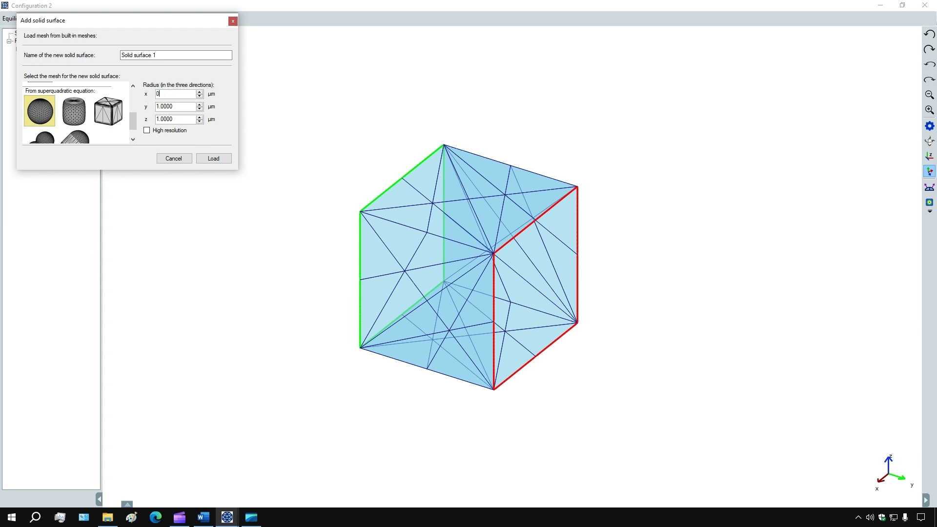
text(.5)
key(Tab)
text(0.5)
key(Tab)
text(0)
click(213, 158)
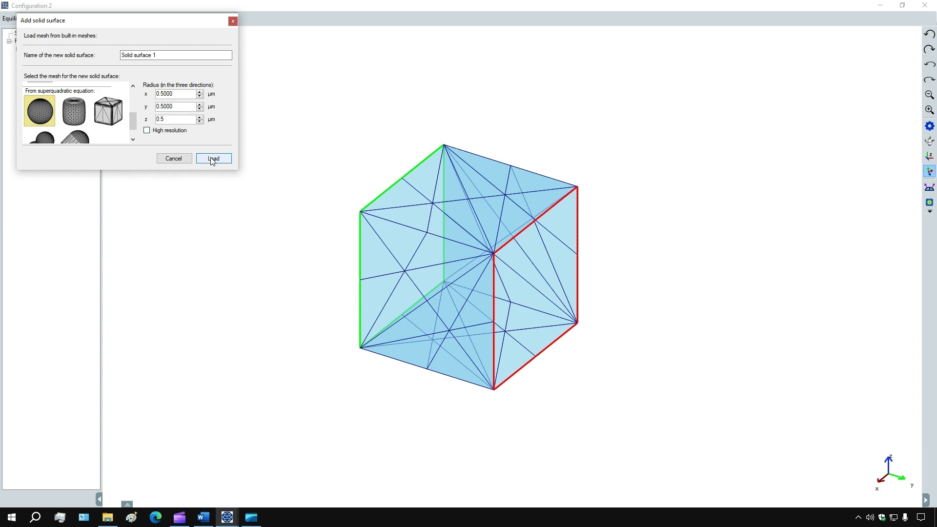
Translate Solid surface 1 in the negative y direction beside the droplet's green opening, with a z displacement of 0.5 µm.
drag(333, 293, 355, 259)
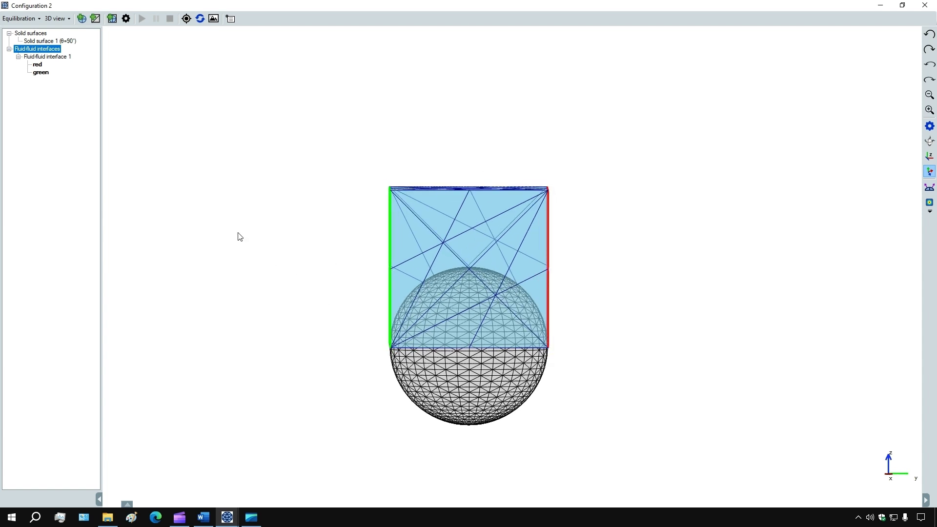
right_click(63, 43)
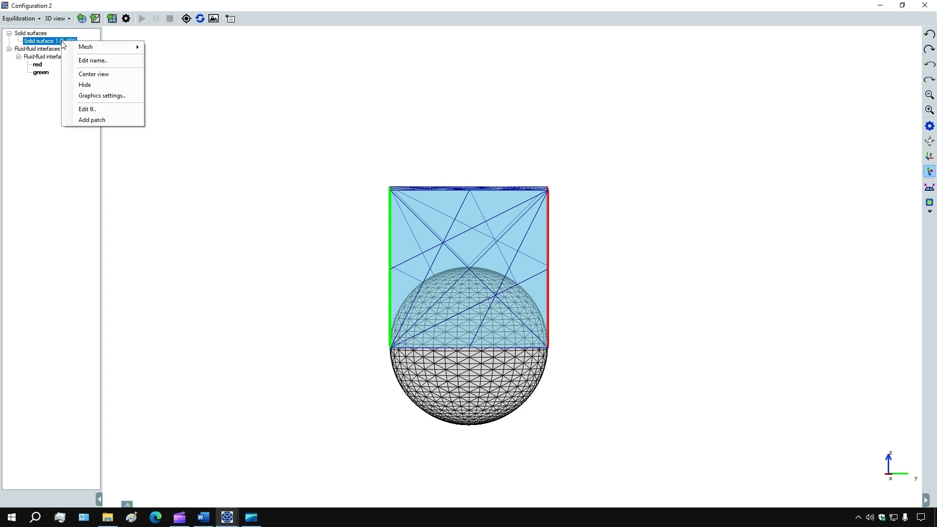
mouse_move(126, 48)
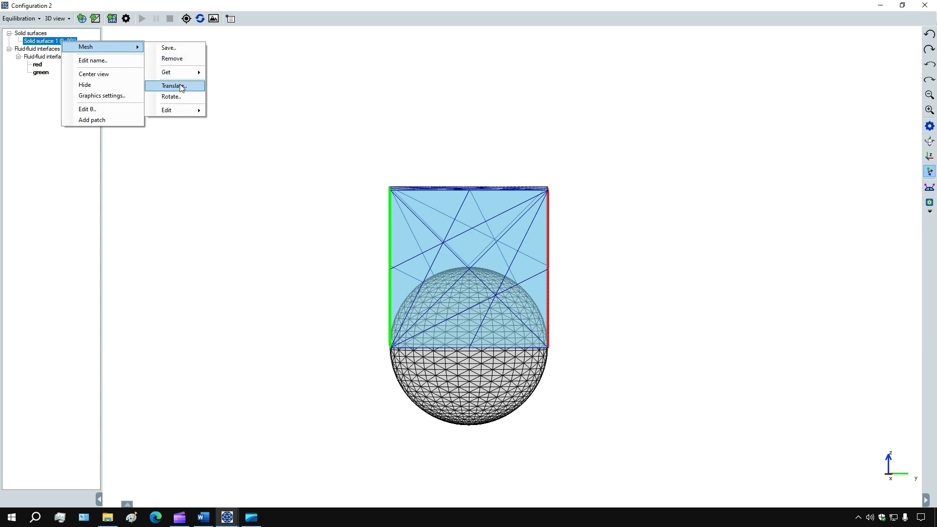
click(180, 87)
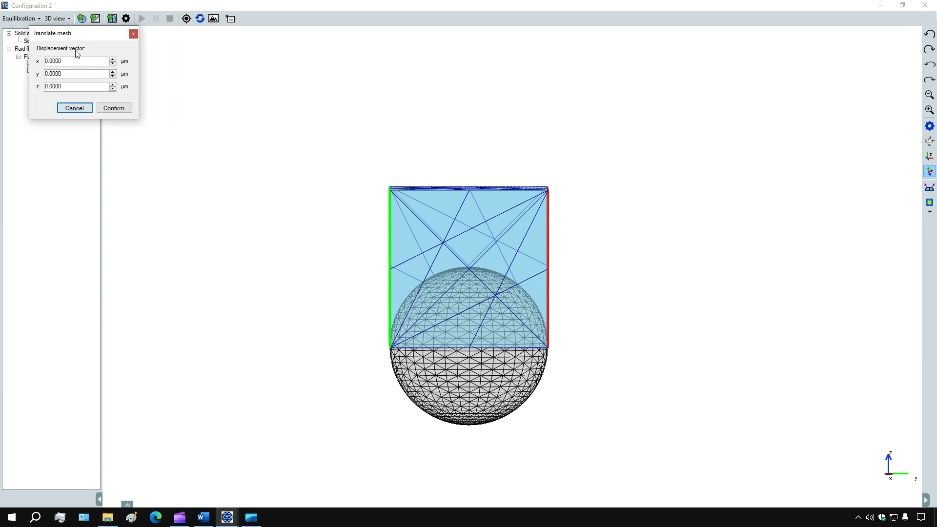
drag(76, 34, 263, 214)
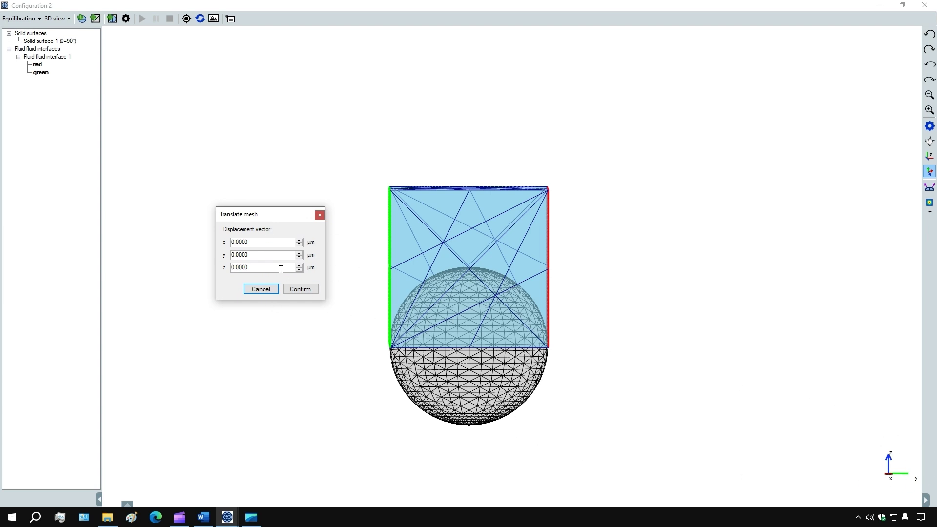
drag(260, 255, 209, 261)
text(-0)
double_click(252, 267)
text(0.5)
click(294, 291)
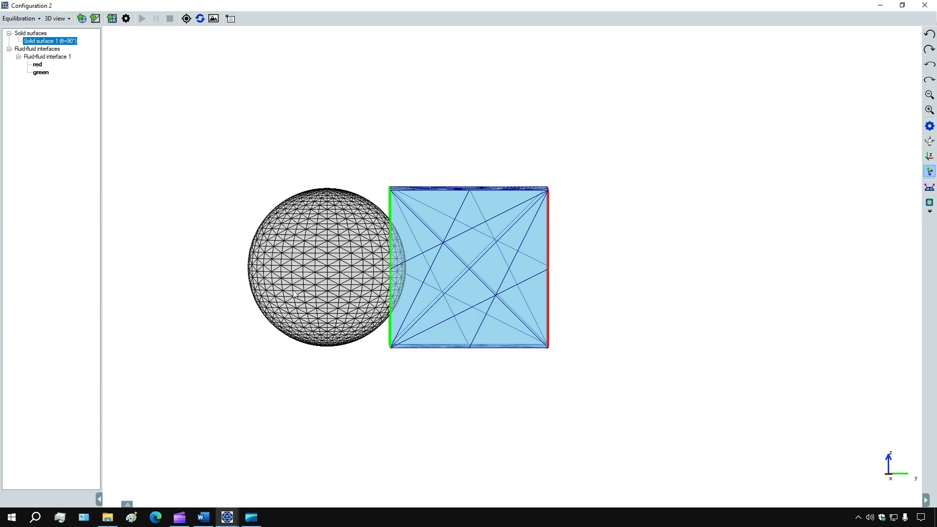
Add Solid surface 2 from the built-in superquadratic sphere mesh with a radius of 0.8 µm in x, y and z.
click(96, 19)
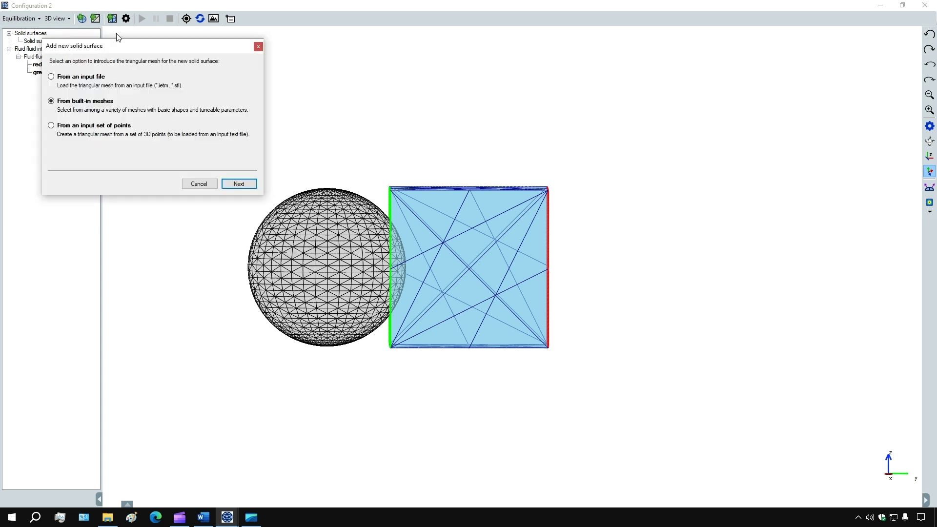
click(239, 184)
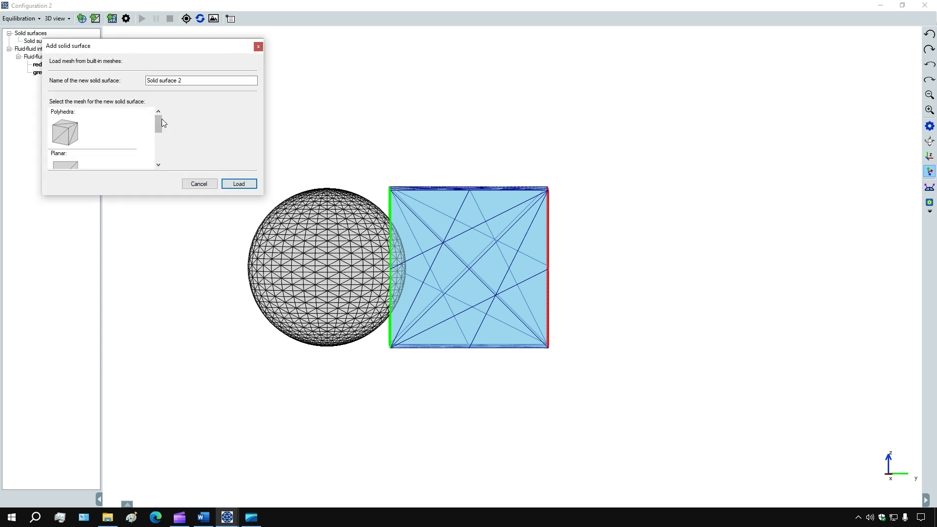
scroll(161, 128, down, 3)
click(65, 149)
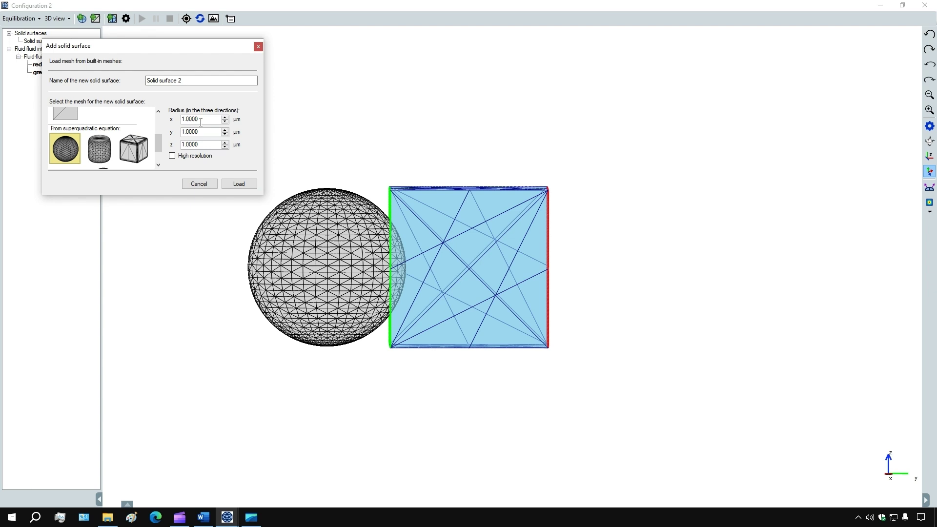
drag(200, 122, 159, 143)
text(0.8)
text(0.8)
text(0.8)
click(239, 184)
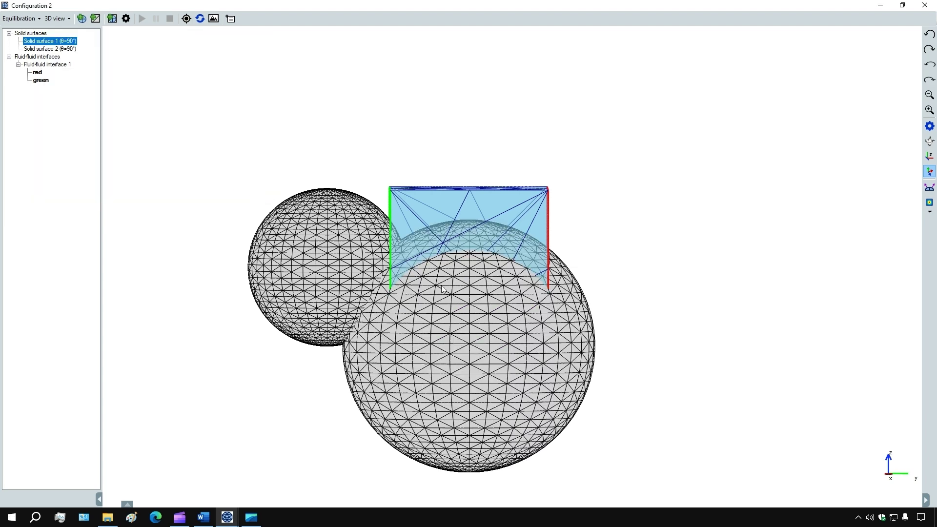
Translate Solid surface 2 by 1.2 µm in y and 0.4 µm in z, to the droplet's red opening.
right_click(59, 51)
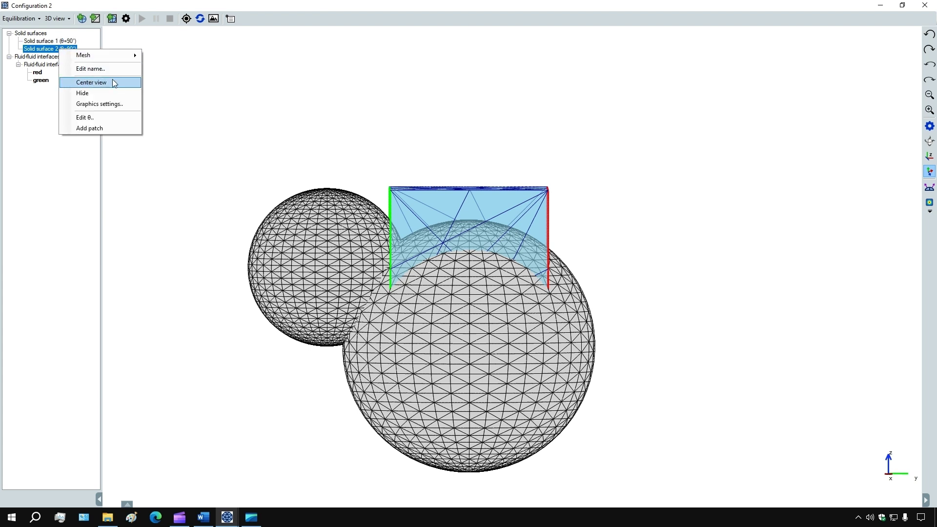
mouse_move(129, 55)
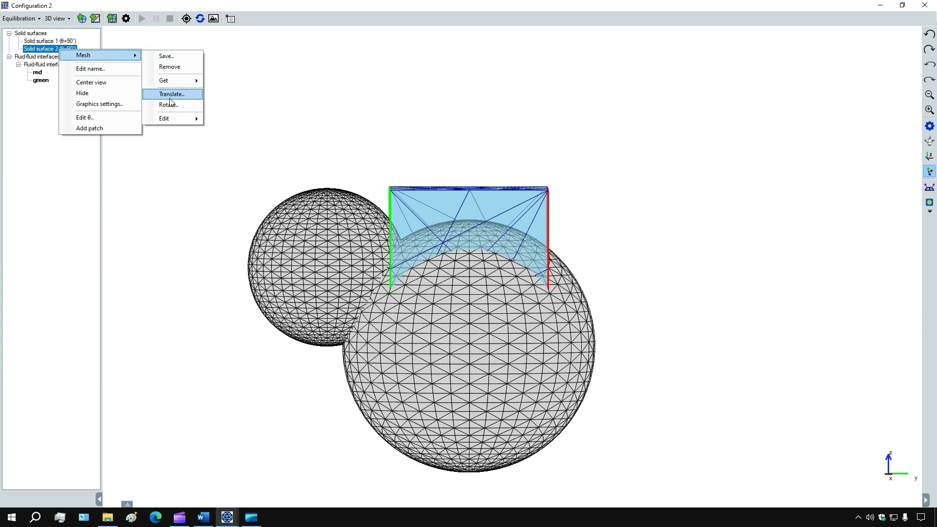
click(170, 95)
double_click(93, 99)
text(1.2)
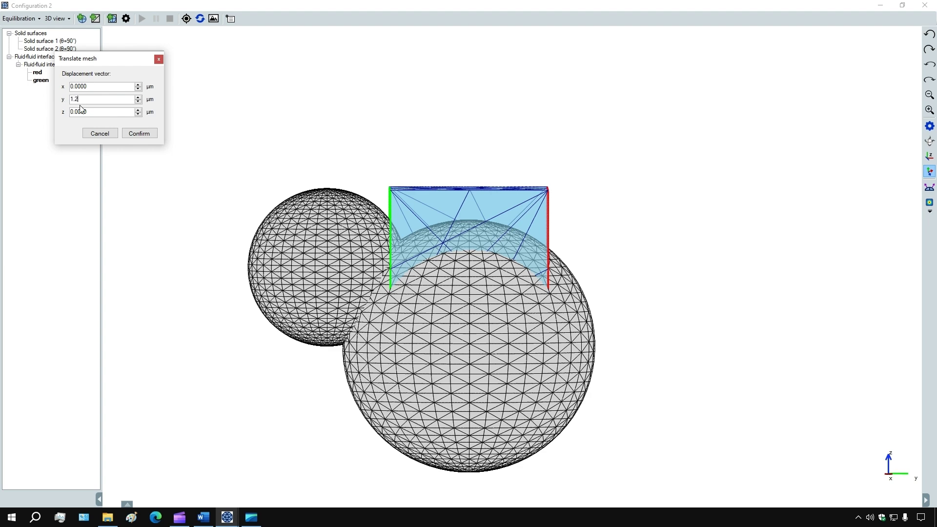
double_click(84, 112)
text(1.0)
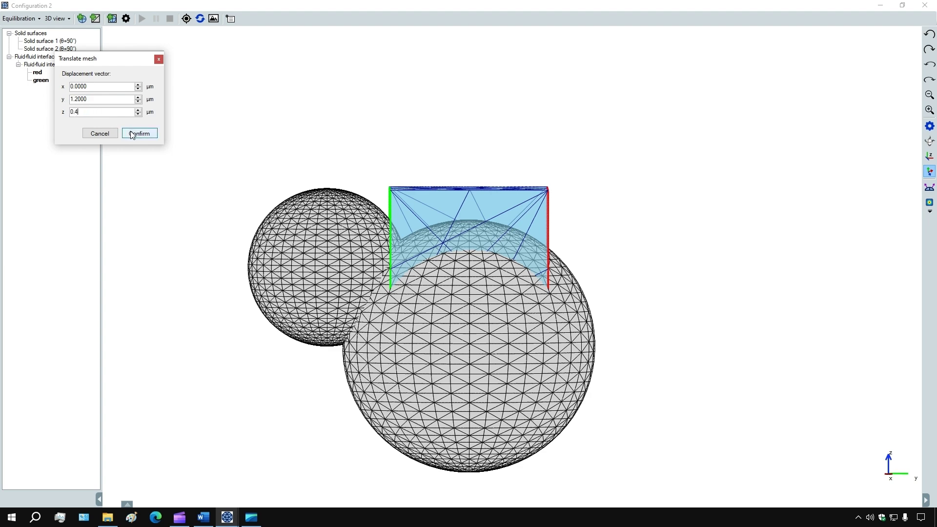
click(137, 133)
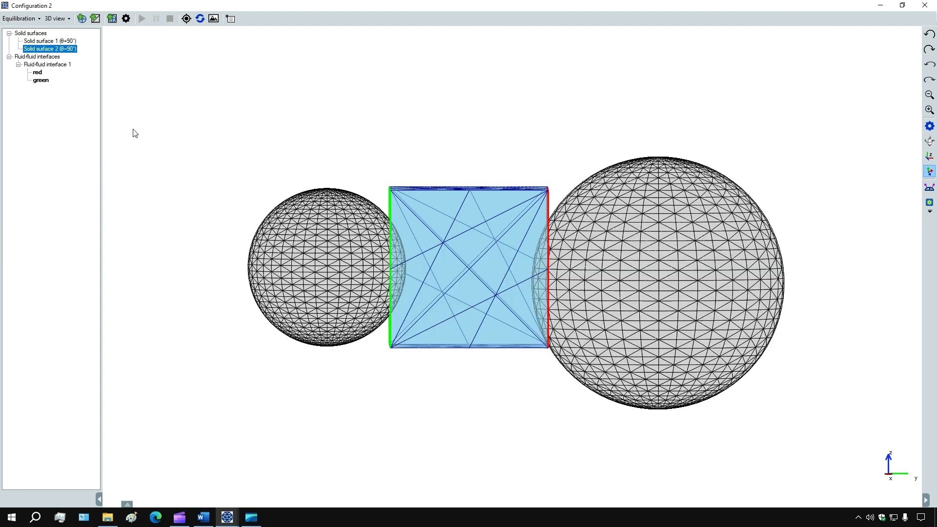
Rename Solid surface 2 as "red sphere" and Solid surface 1 as "green sphere".
right_click(59, 51)
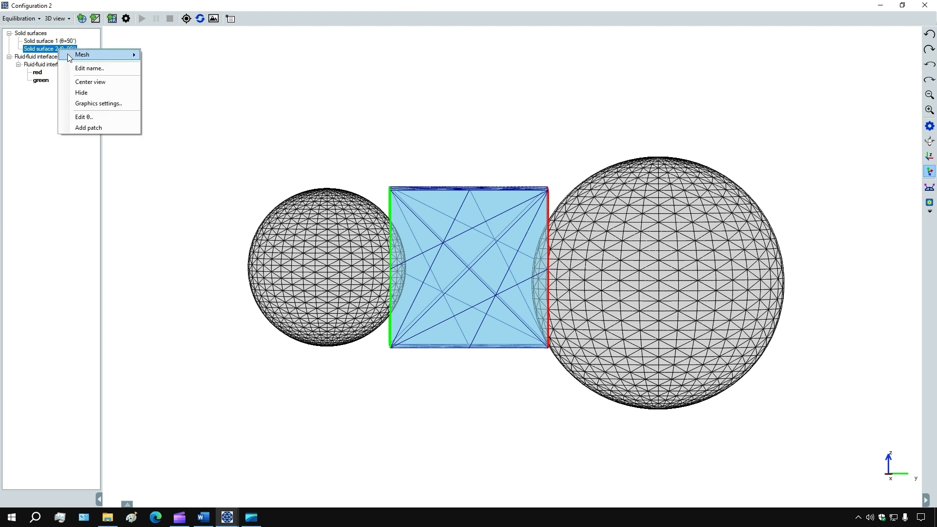
click(92, 68)
text(red sphere)
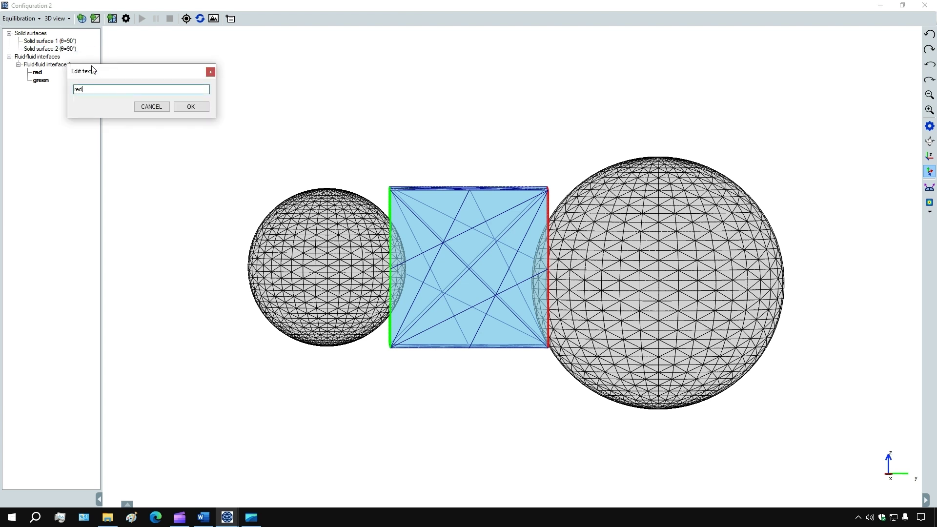
click(189, 107)
right_click(65, 44)
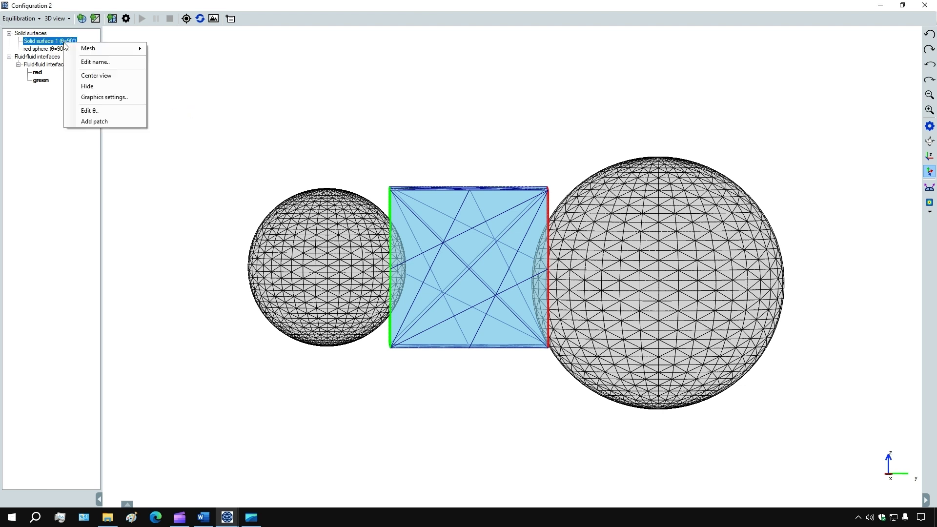
click(88, 62)
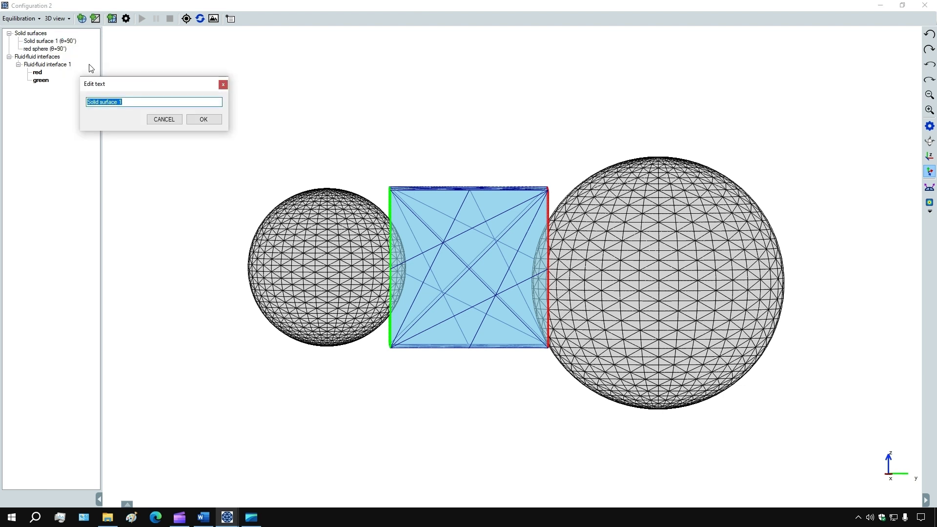
text(green sphere)
click(202, 119)
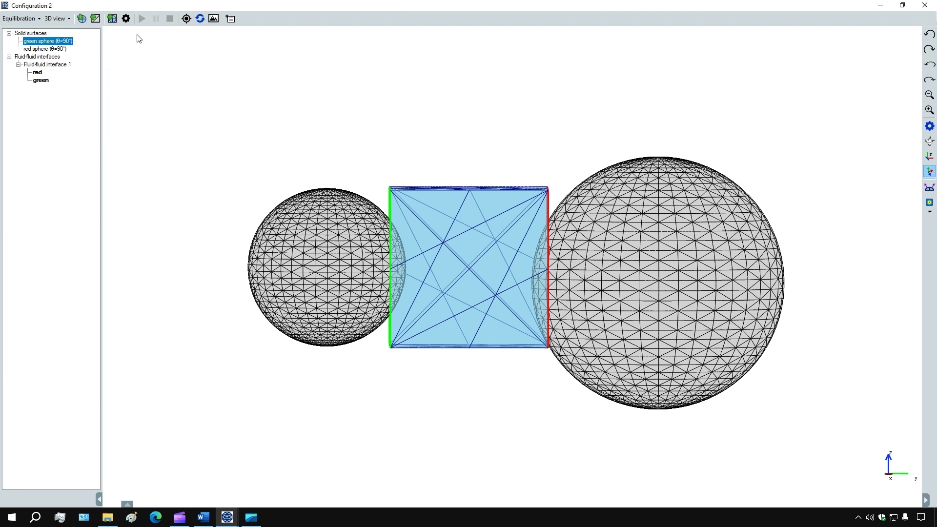
Constrain the red three-phase line to the red sphere and the green three-phase line to the green sphere.
click(114, 18)
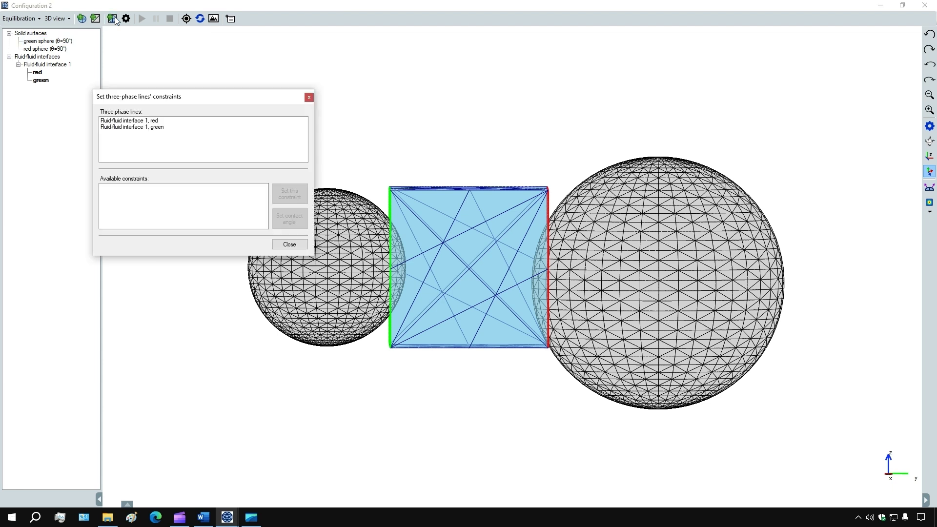
click(151, 120)
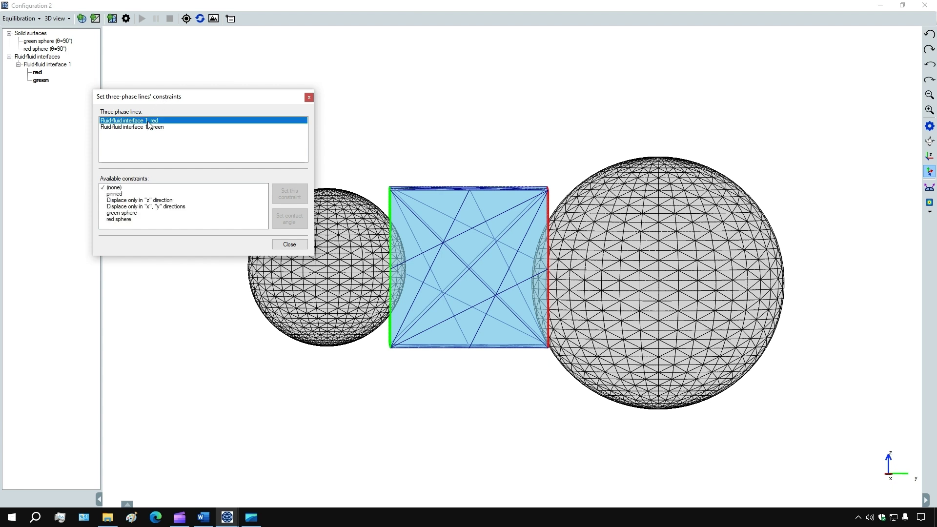
click(126, 220)
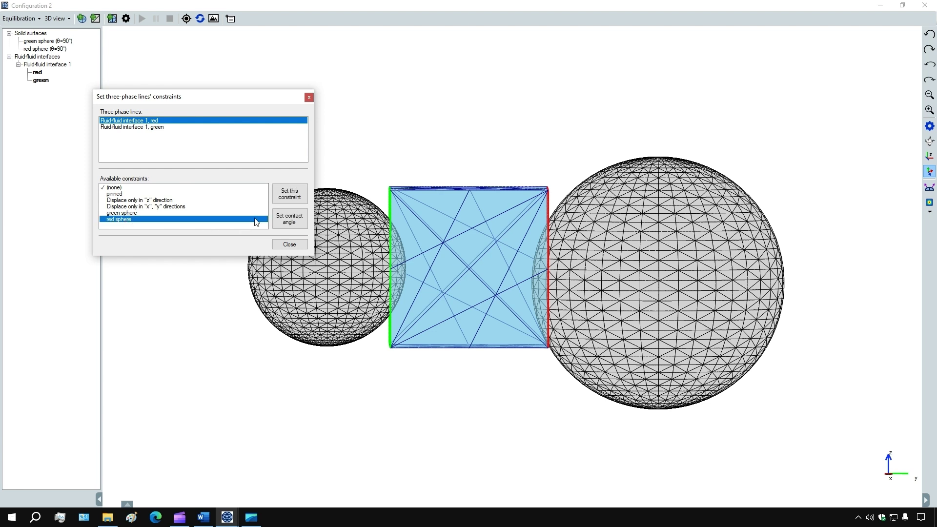
click(287, 198)
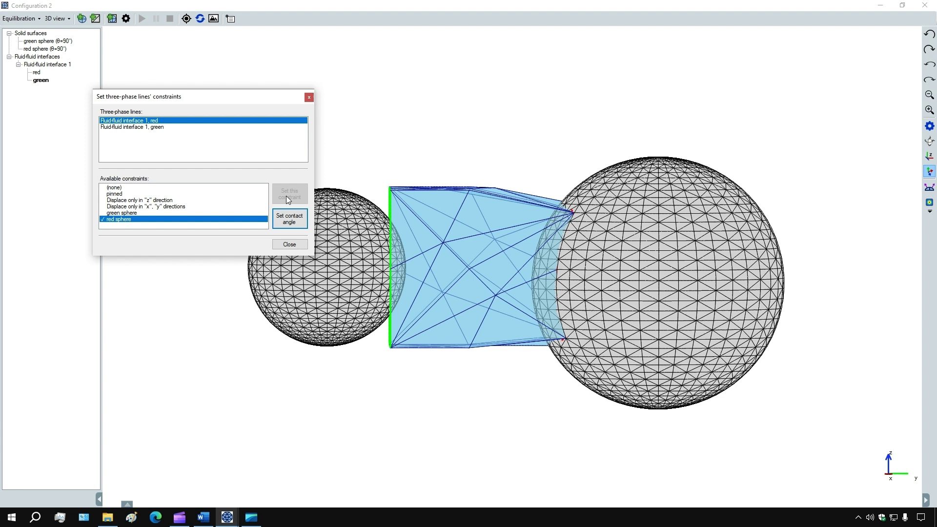
click(150, 130)
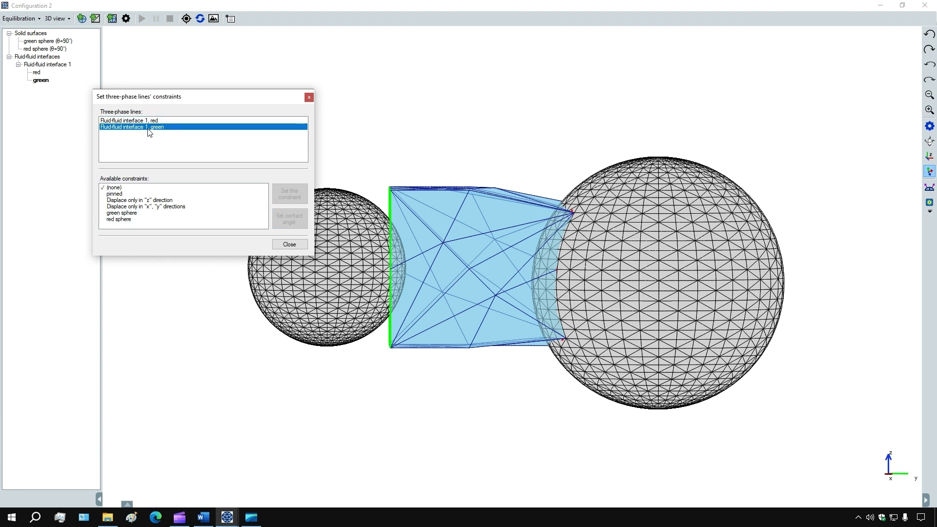
click(138, 214)
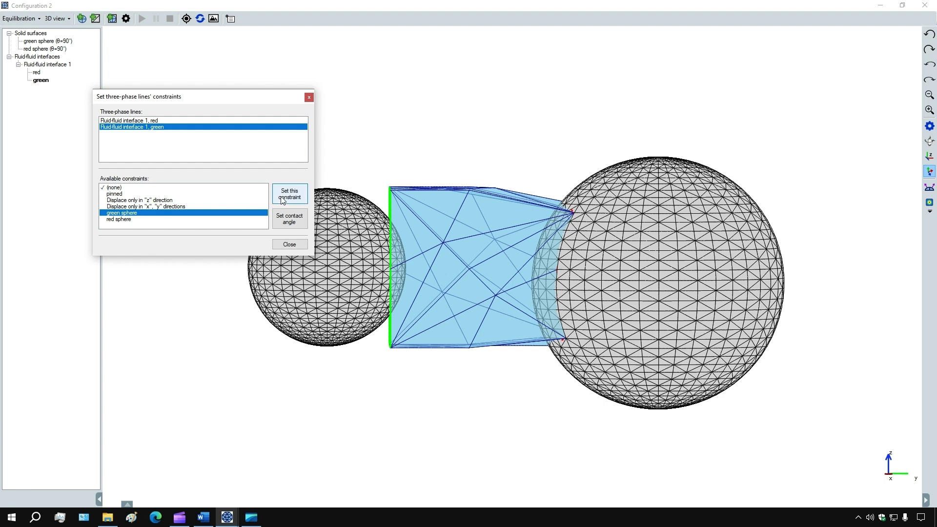
click(282, 198)
Set Young's contact angle on the green sphere's bare surface to 70 degrees.
click(295, 224)
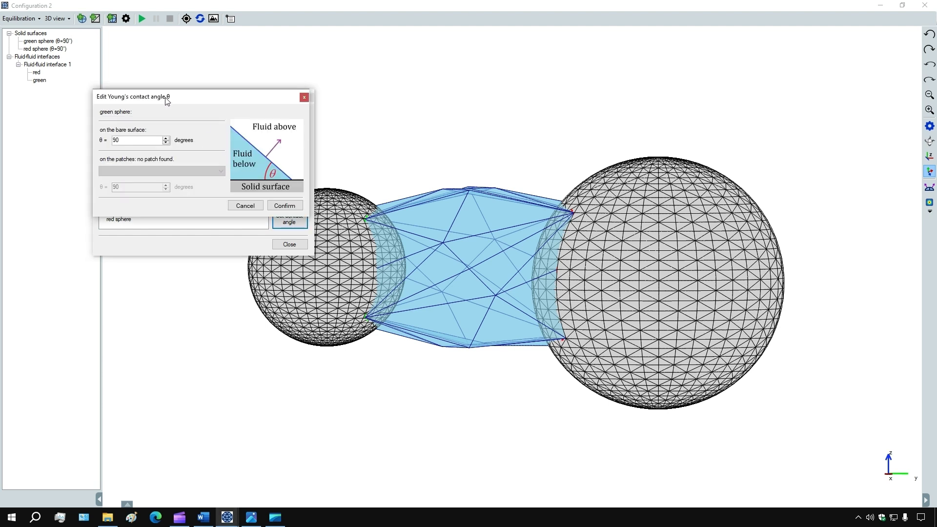
drag(167, 101, 300, 290)
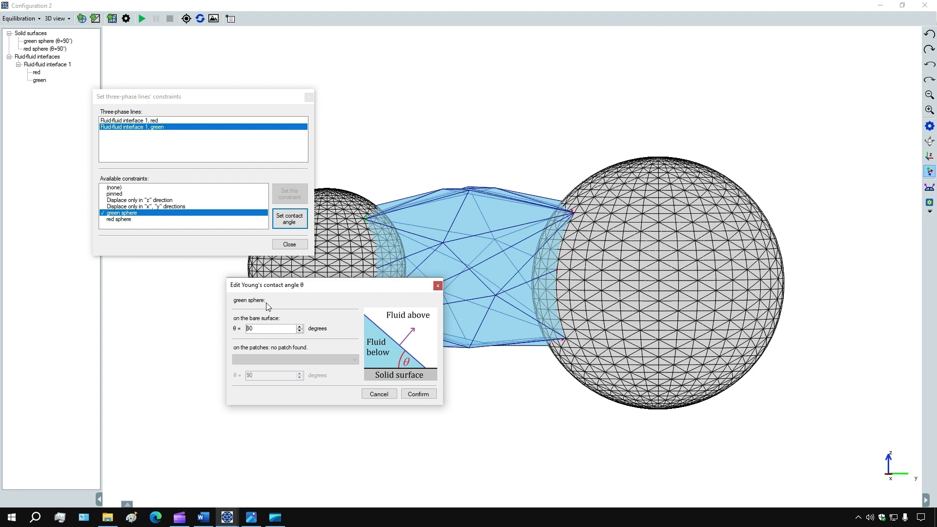
double_click(268, 329)
text(70)
click(417, 394)
Set Young's contact angle on the red sphere's bare surface to 70 degrees and finish the three-phase line constraints.
click(120, 220)
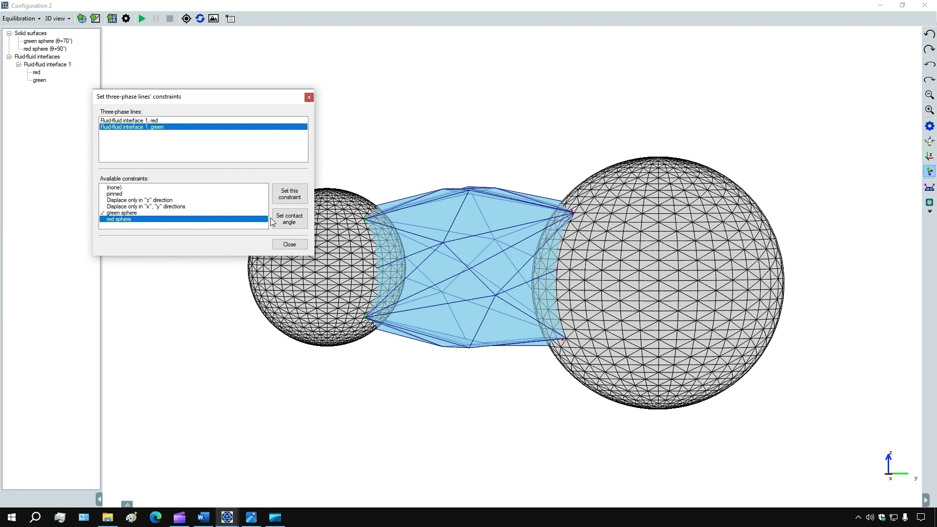
click(151, 121)
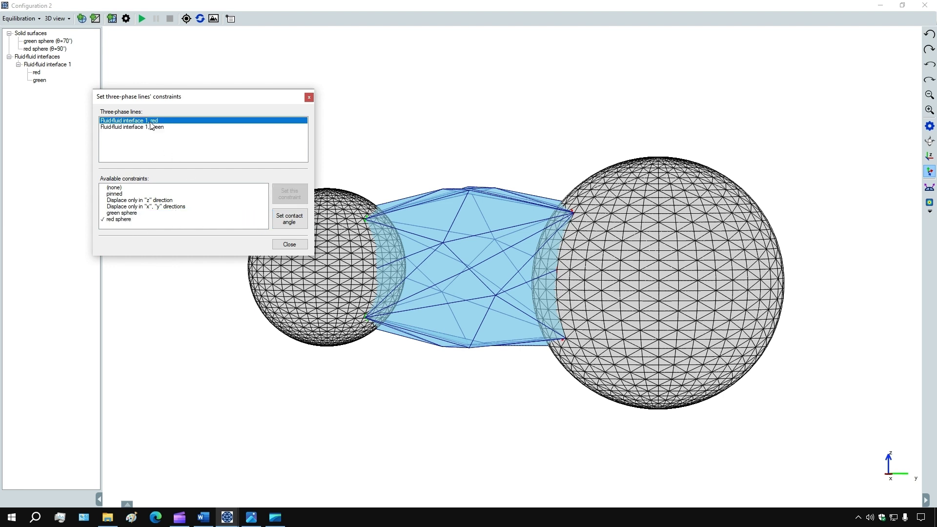
click(123, 220)
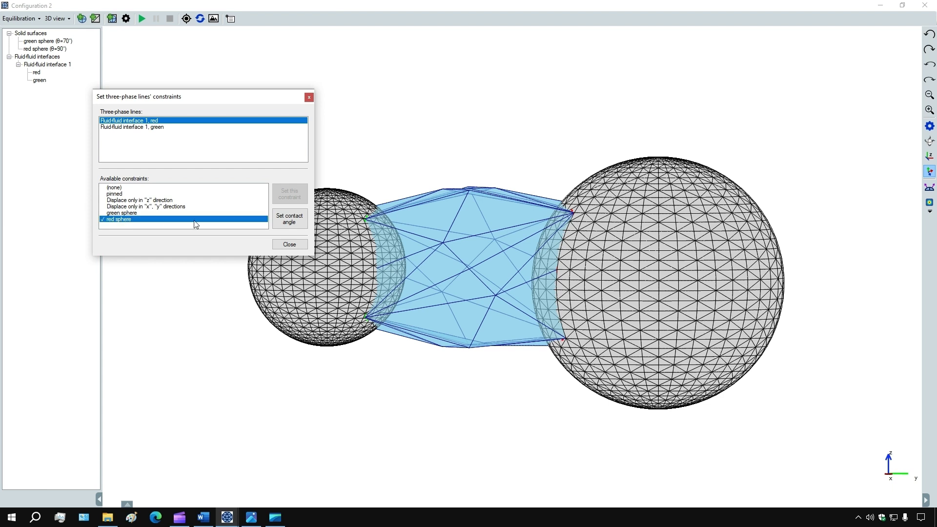
click(291, 223)
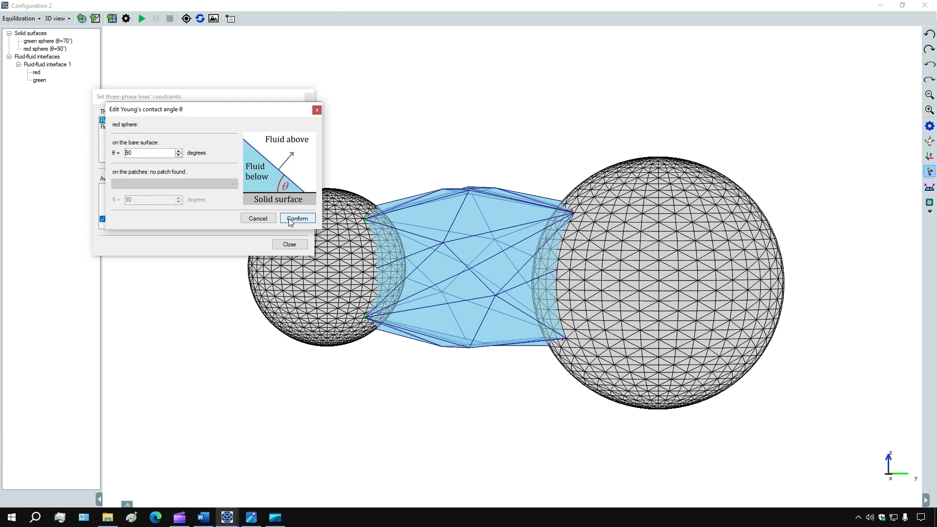
double_click(127, 154)
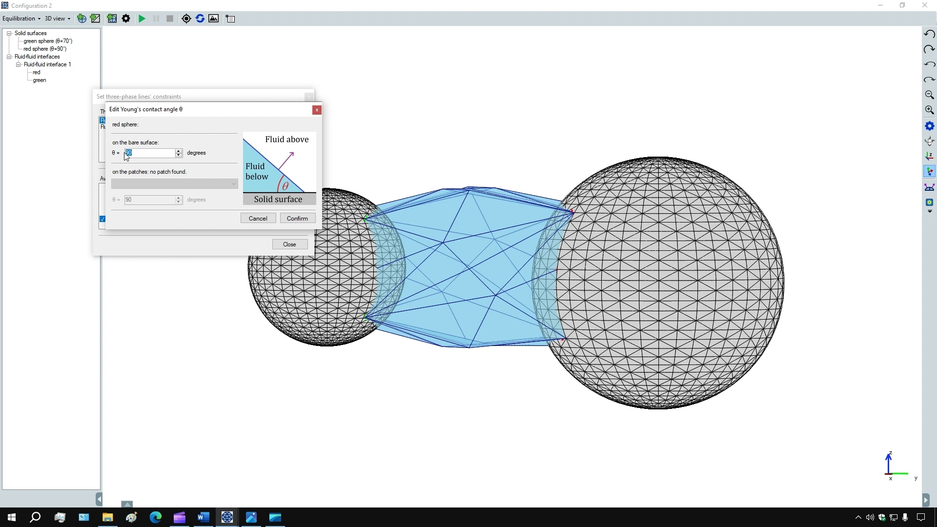
text(70)
click(297, 219)
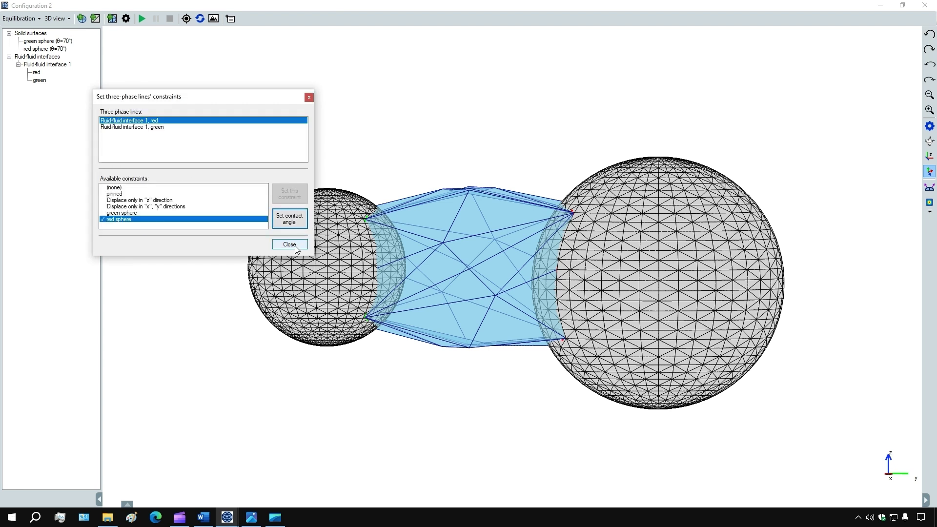
click(293, 244)
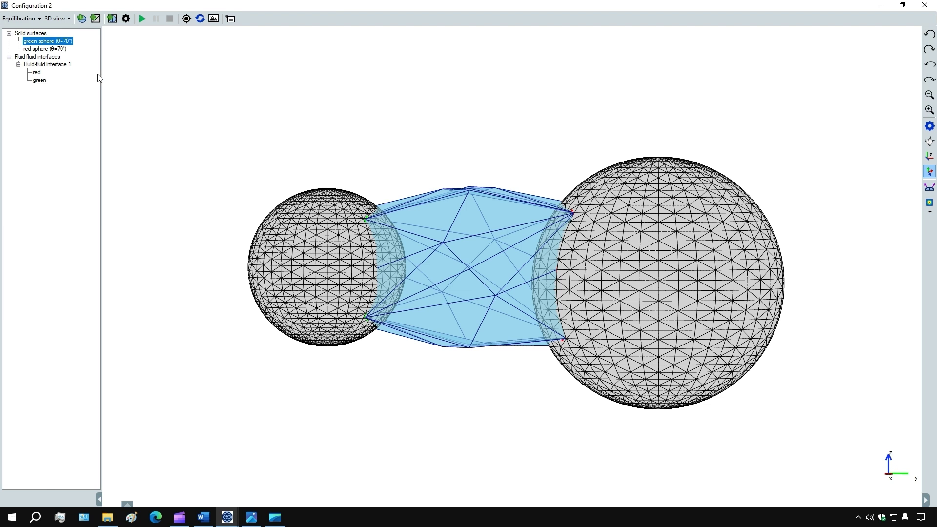
Check the fluid-fluid interface's normal vectors and equilibrate the droplet bridging the green and red spheres.
click(928, 189)
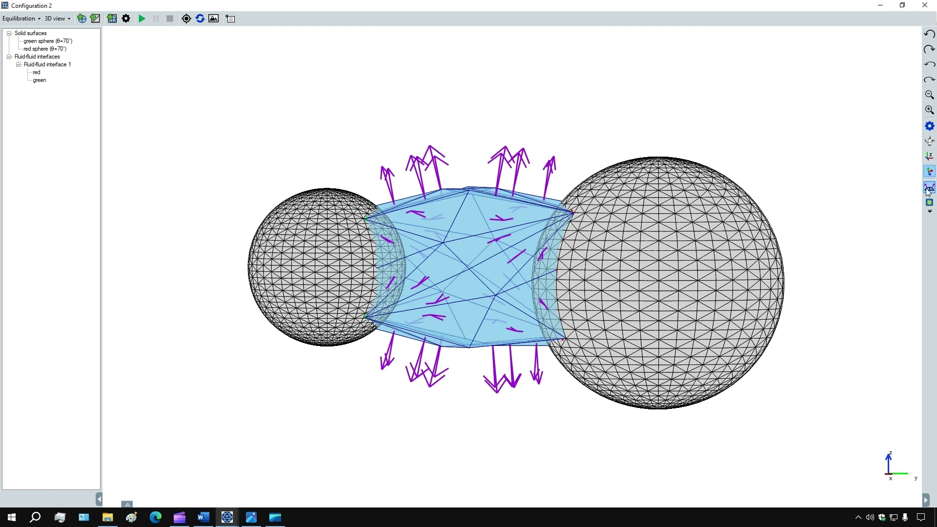
click(929, 188)
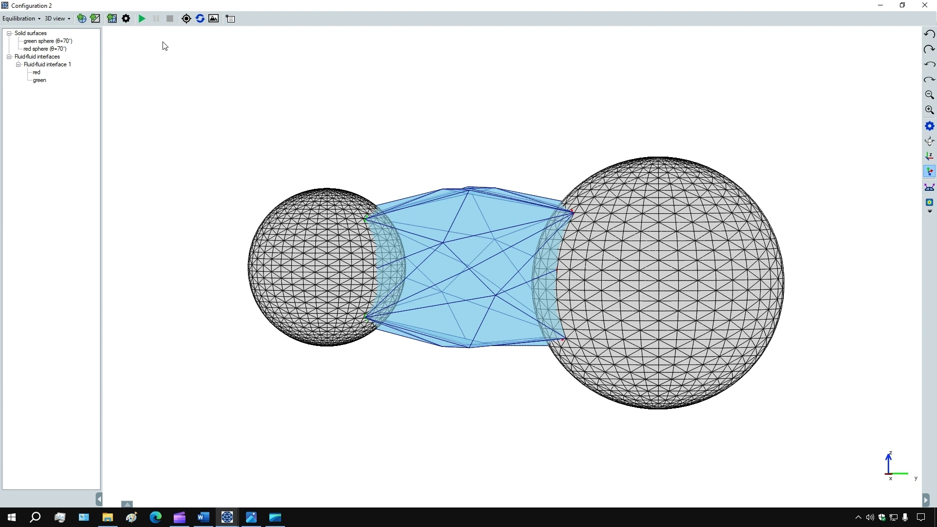
click(140, 19)
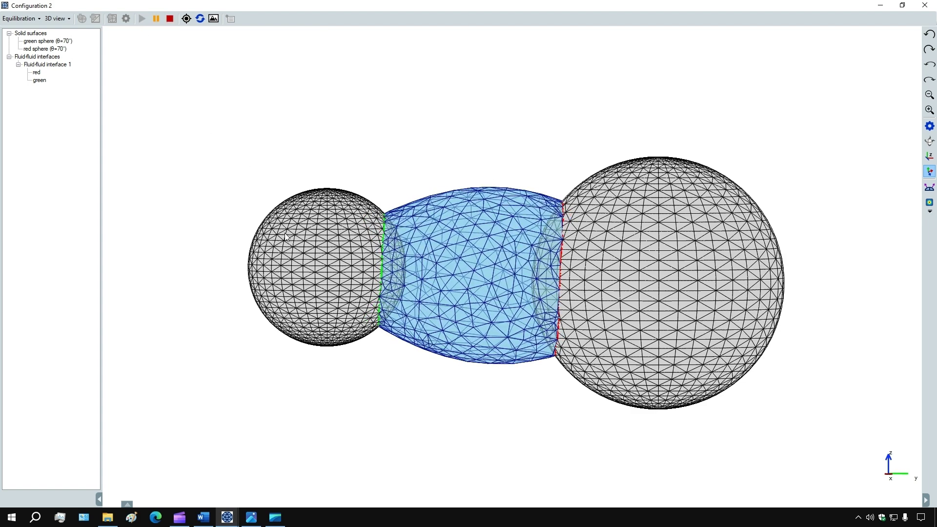
drag(309, 235, 508, 300)
scroll(482, 311, up, 6)
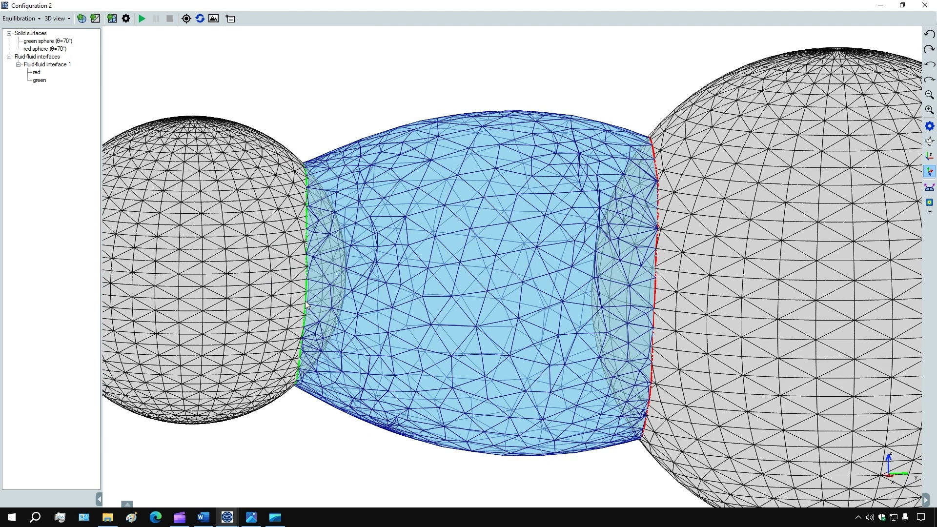
Clear the configuration and enable gravity in the equilibration settings with a mass density difference of 2.1 g/cm^3.
click(21, 19)
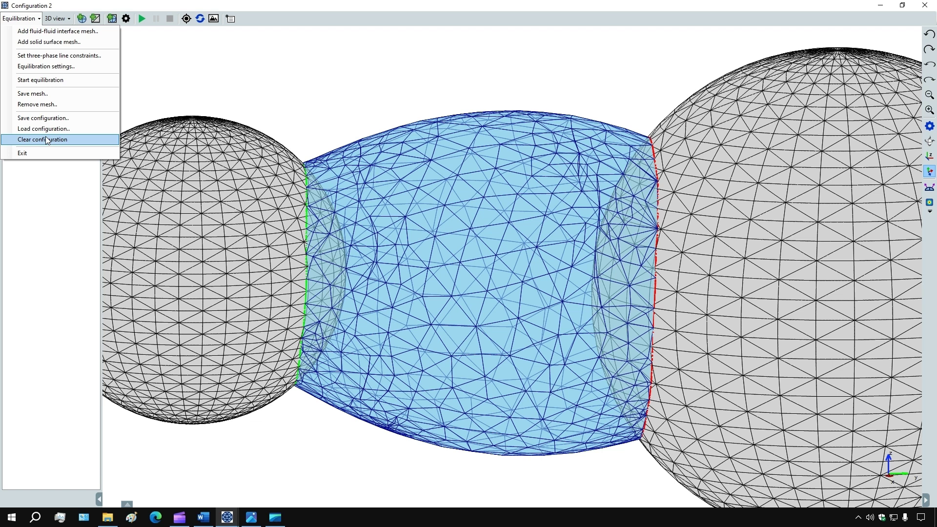
click(75, 141)
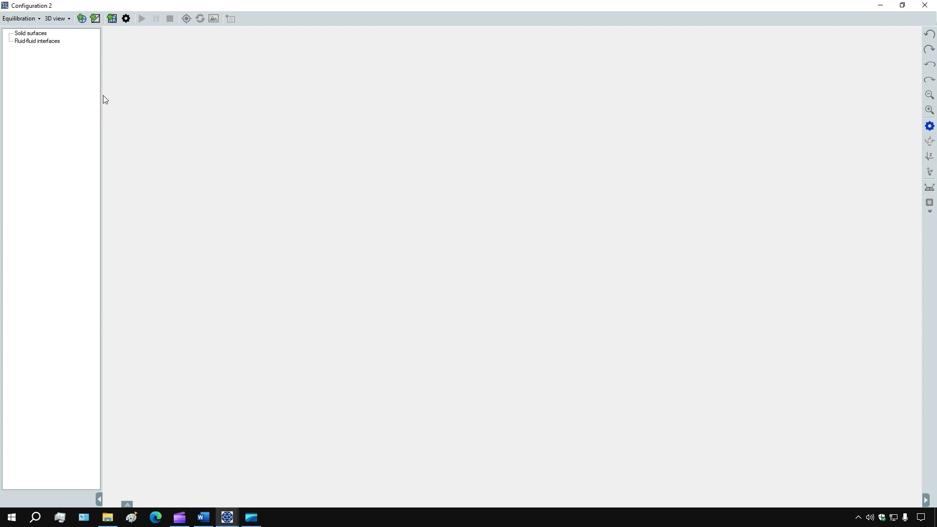
click(126, 20)
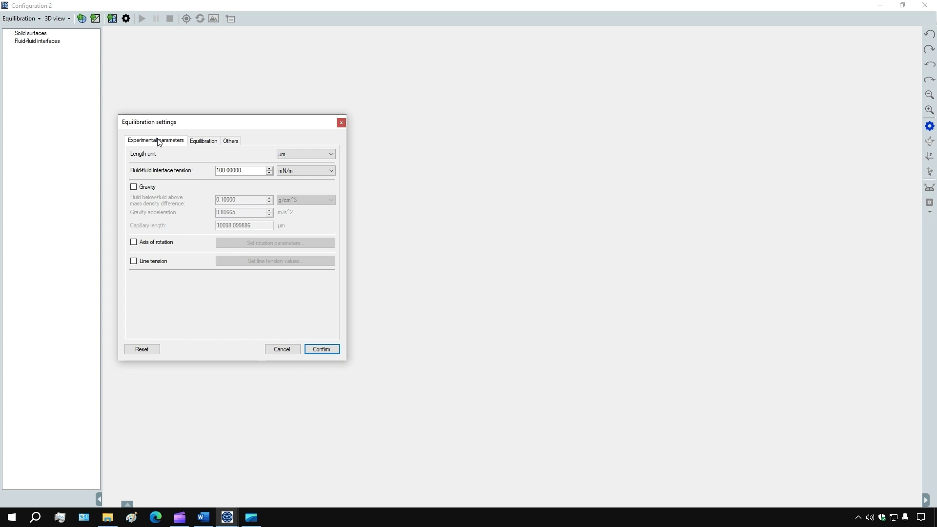
click(134, 188)
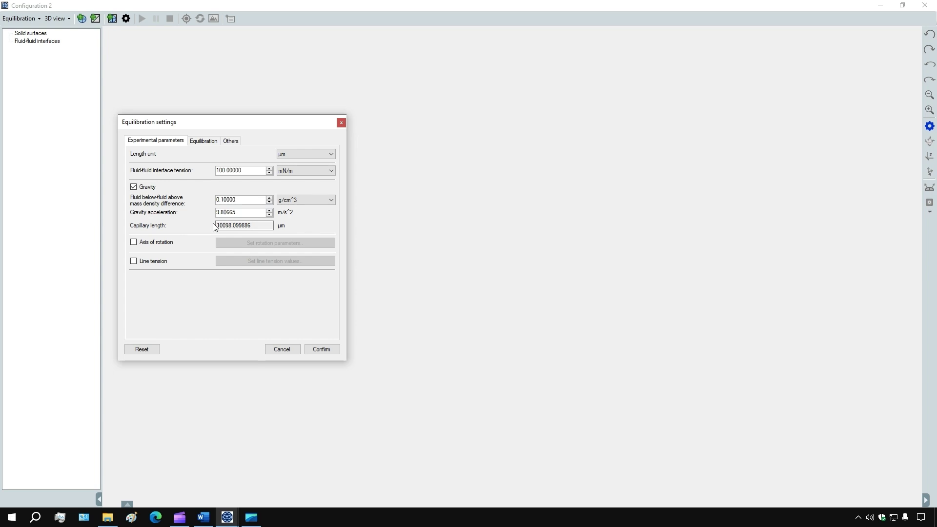
double_click(217, 200)
text(1)
key(Tab)
drag(220, 198, 215, 198)
text(2)
click(244, 210)
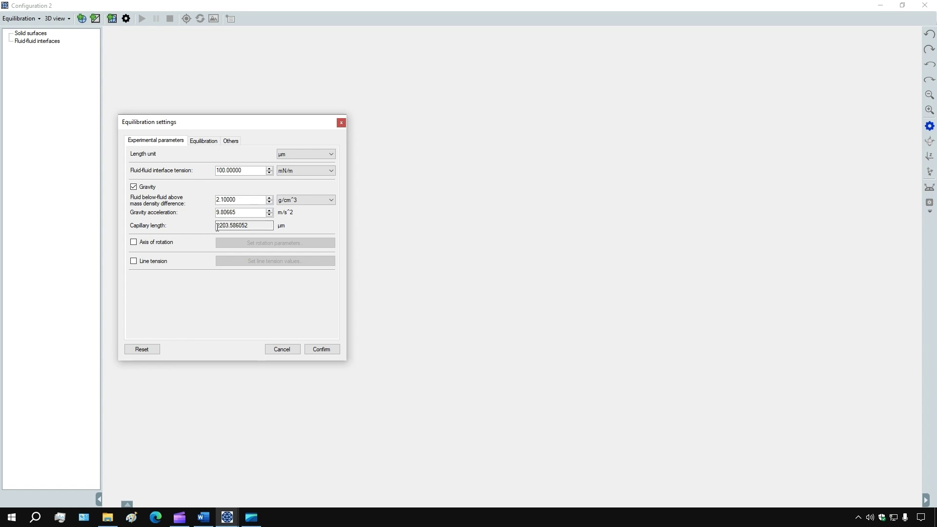
Set the length unit to mm and apply the equilibration settings.
click(332, 156)
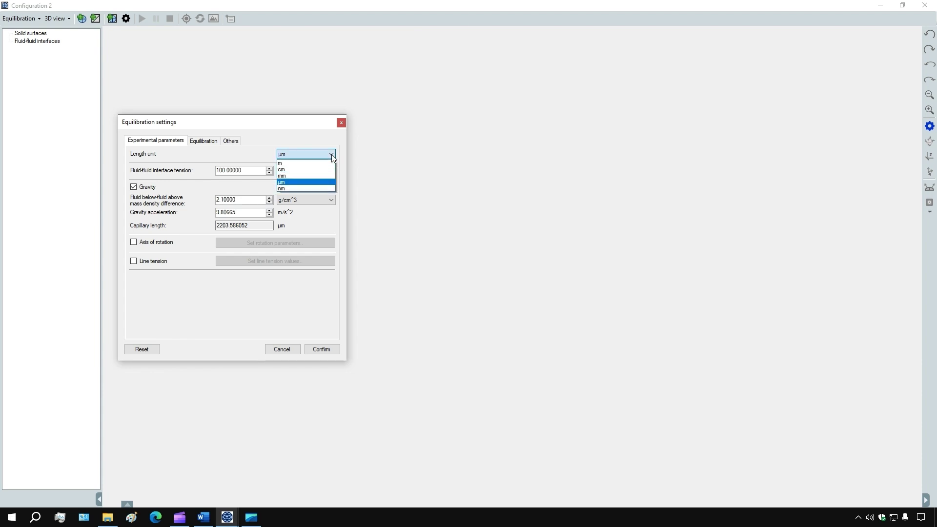
click(295, 176)
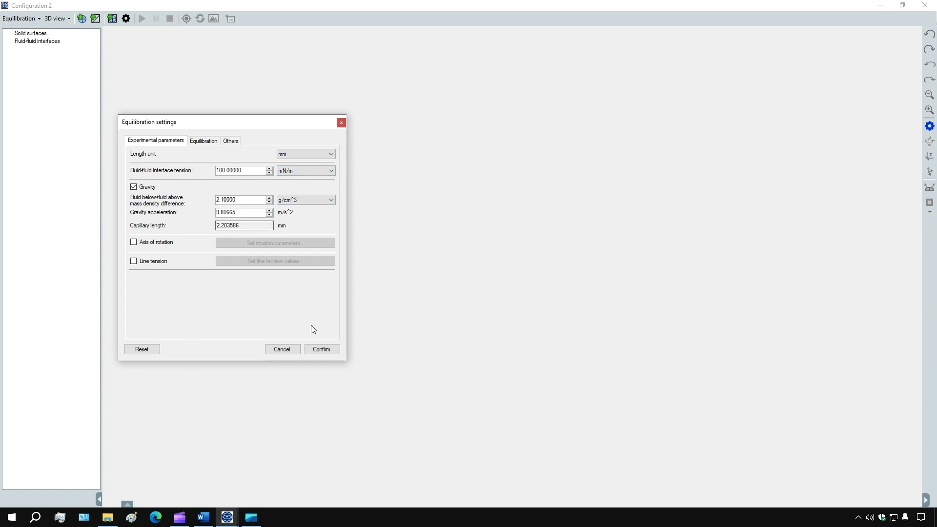
click(321, 348)
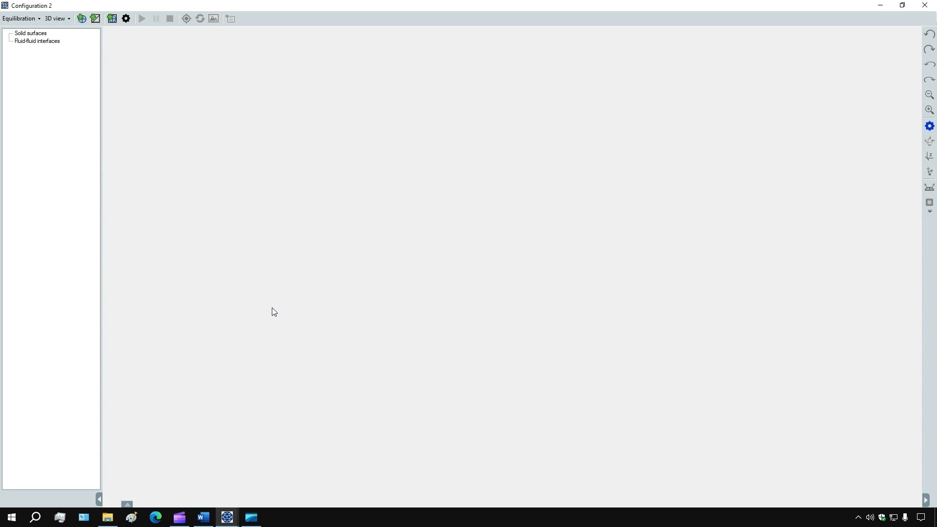
Add a fluid-fluid interface from the built-in one-opening droplet mesh with an initial volume of 100 mm^3.
click(81, 19)
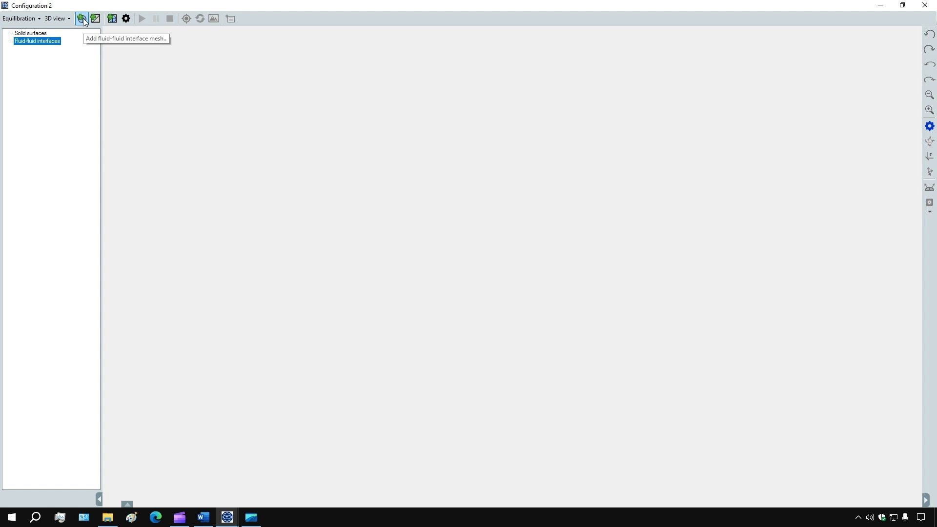
click(83, 18)
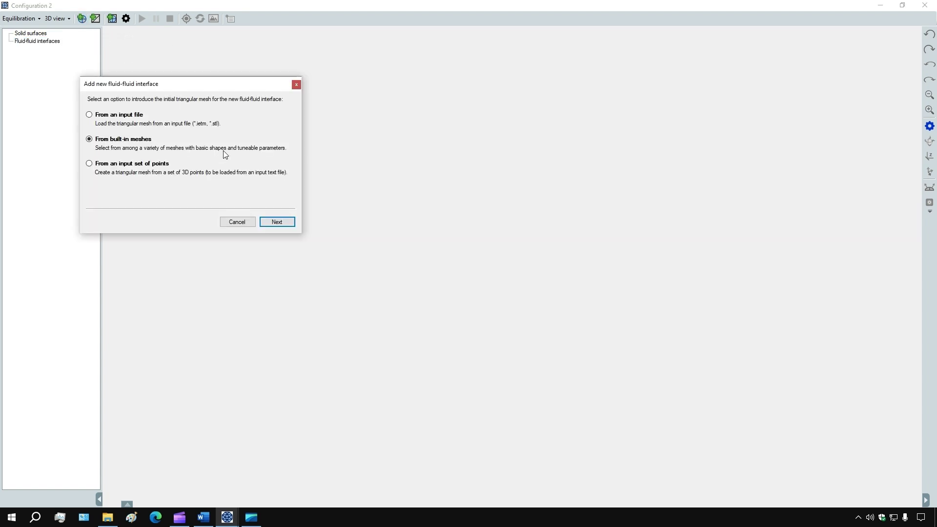
click(276, 222)
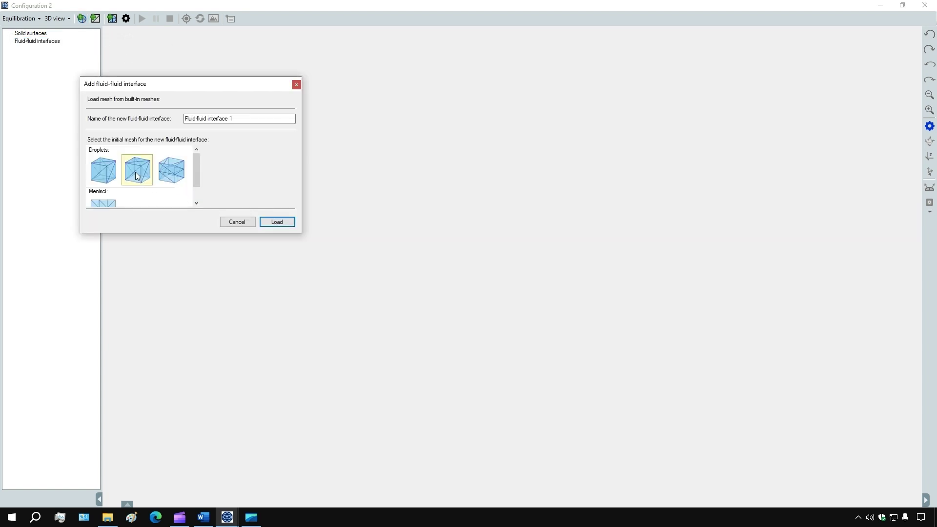
click(136, 171)
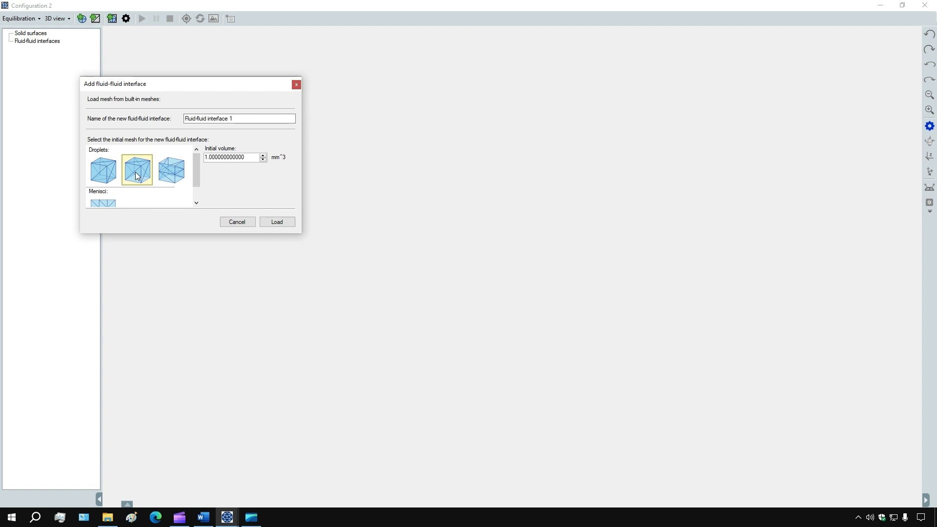
click(207, 157)
text(00)
click(284, 223)
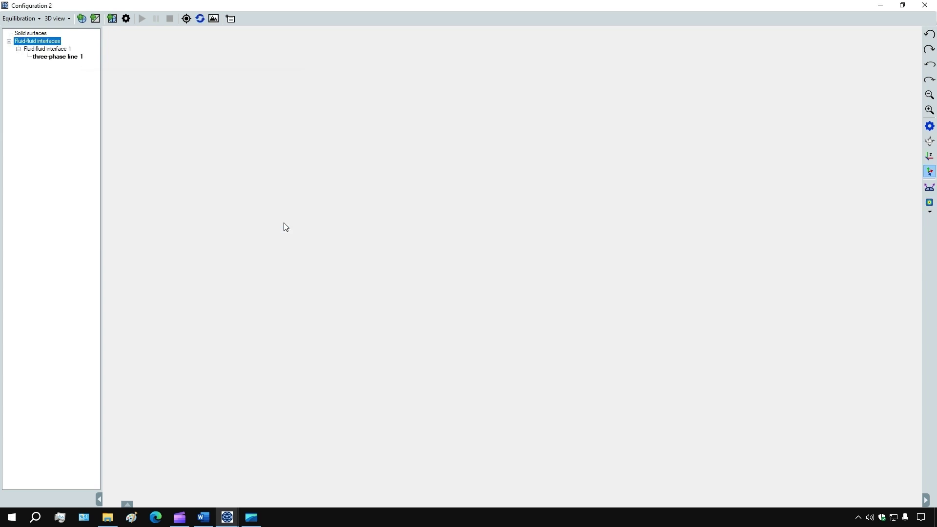
Constrain the droplet's three-phase line to displace only in the "x", "y" directions.
scroll(309, 214, down, 4)
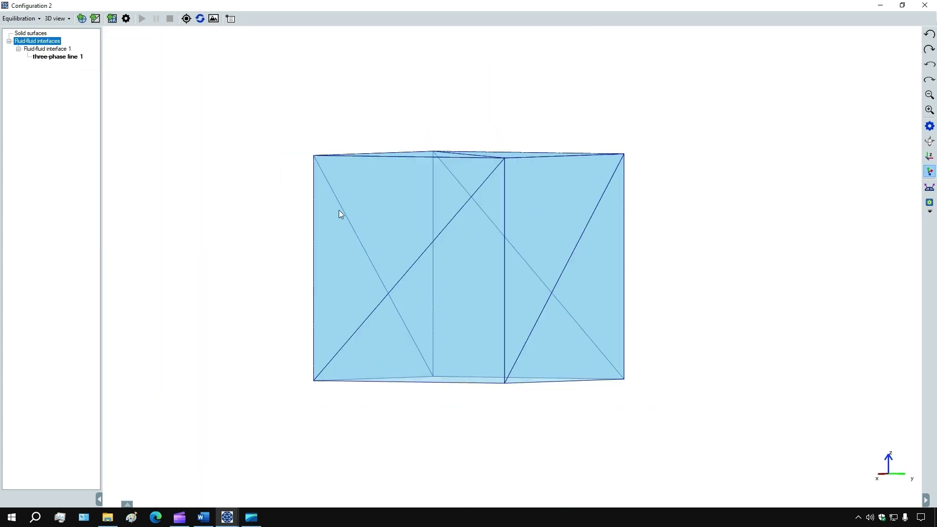
drag(339, 209, 463, 251)
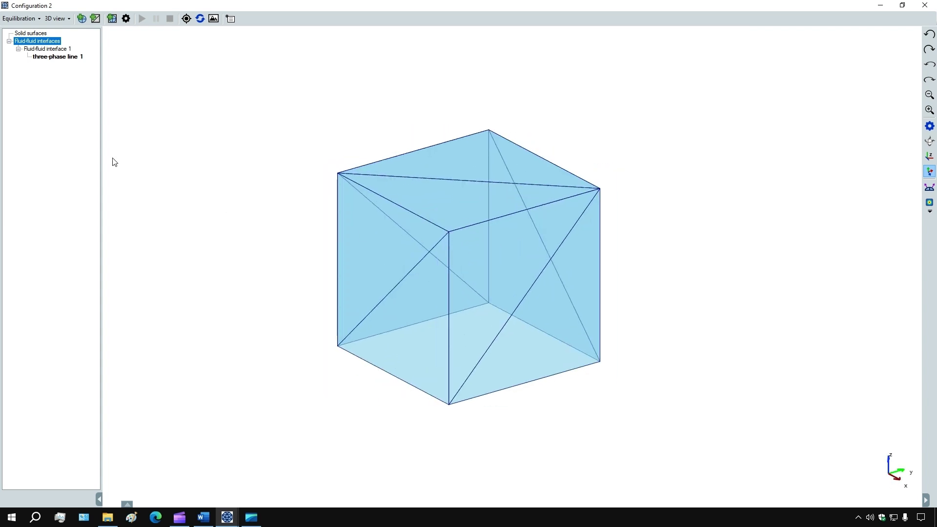
right_click(49, 59)
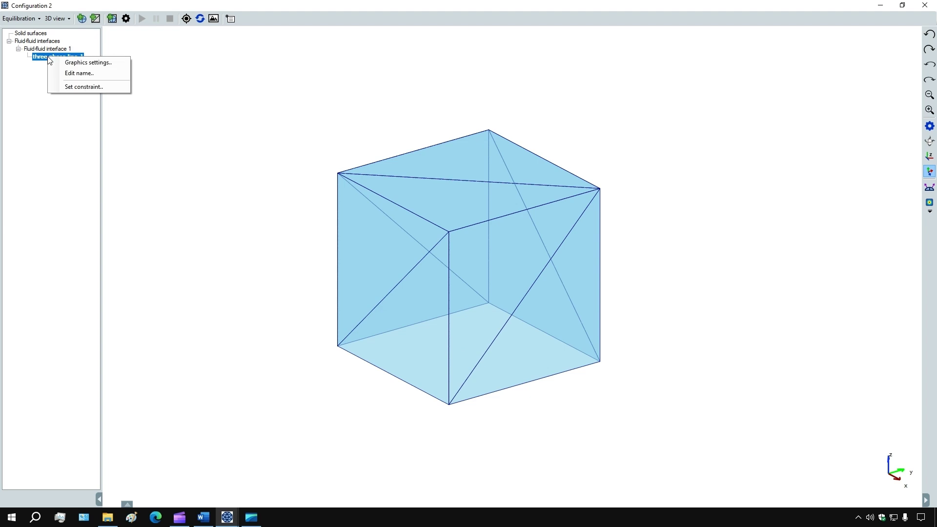
click(69, 88)
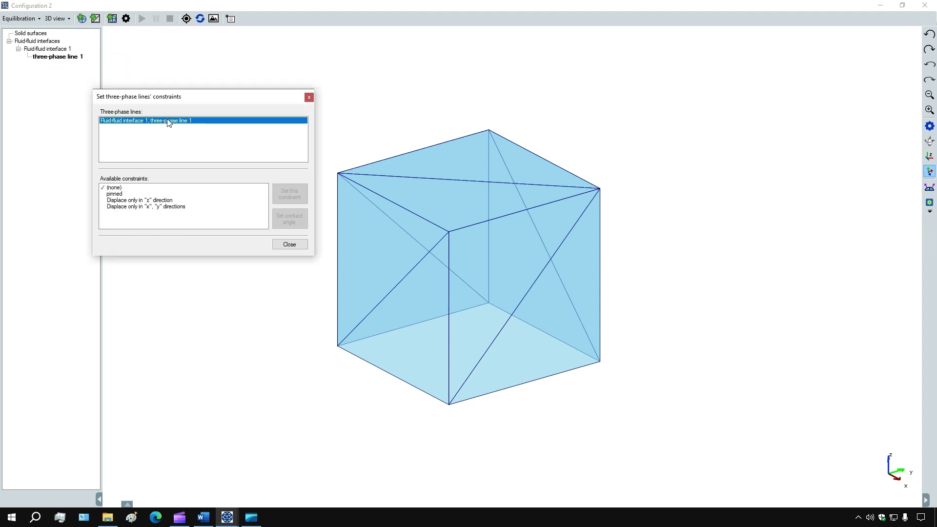
click(164, 208)
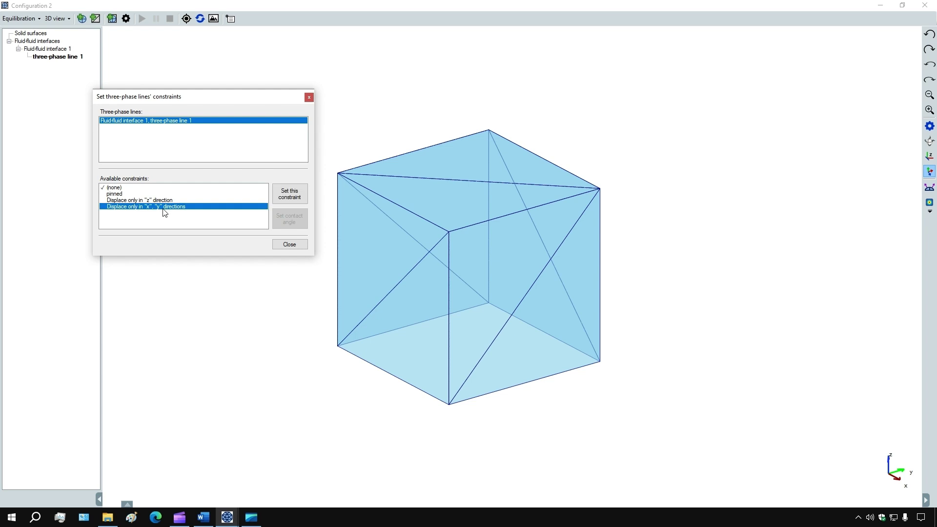
click(297, 194)
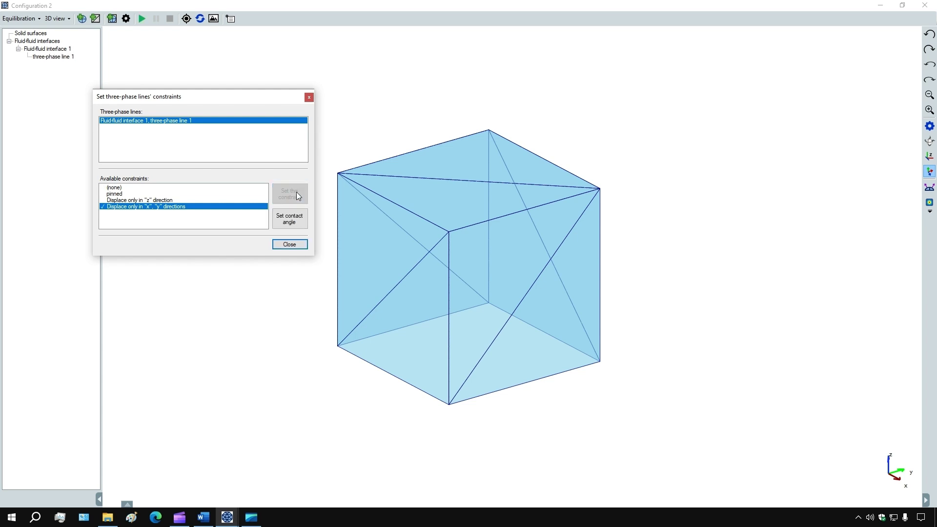
Set Young's contact angle on the three-phase line's constraint plane to 60 degrees.
click(303, 223)
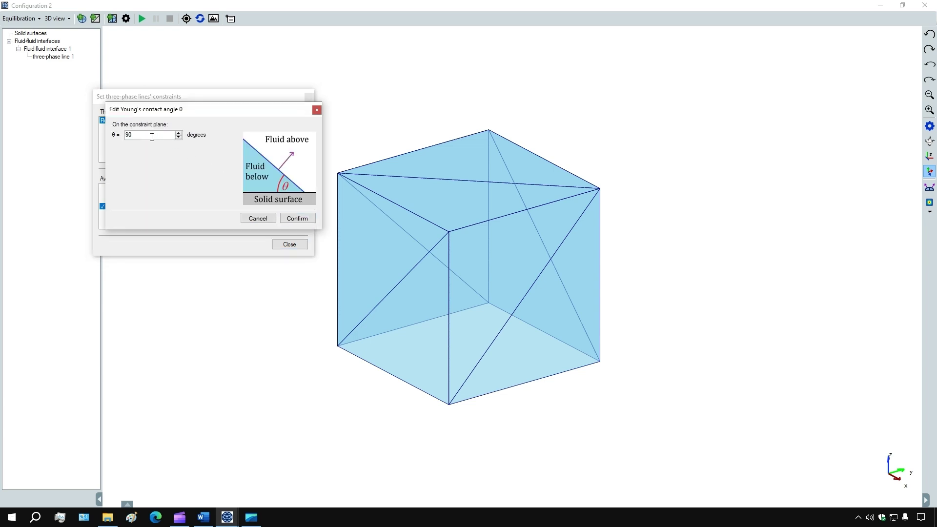
drag(152, 137, 125, 138)
text(6)
click(297, 220)
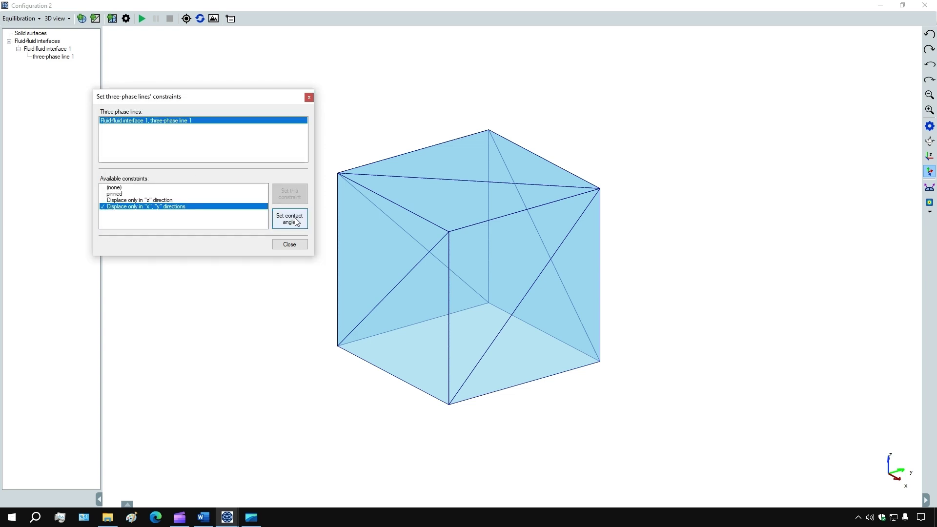
click(294, 246)
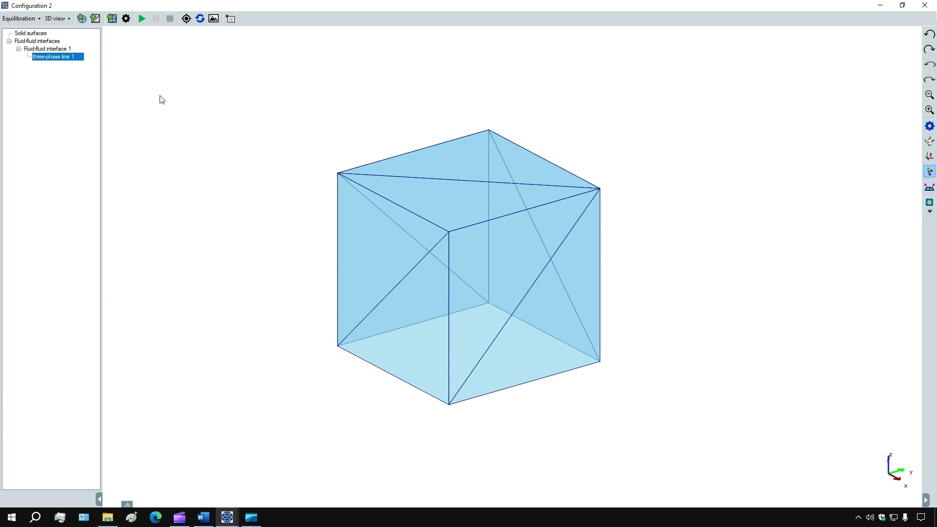
Equilibrate the 100 mm^3 droplet and inspect its side profile from different directions.
click(142, 19)
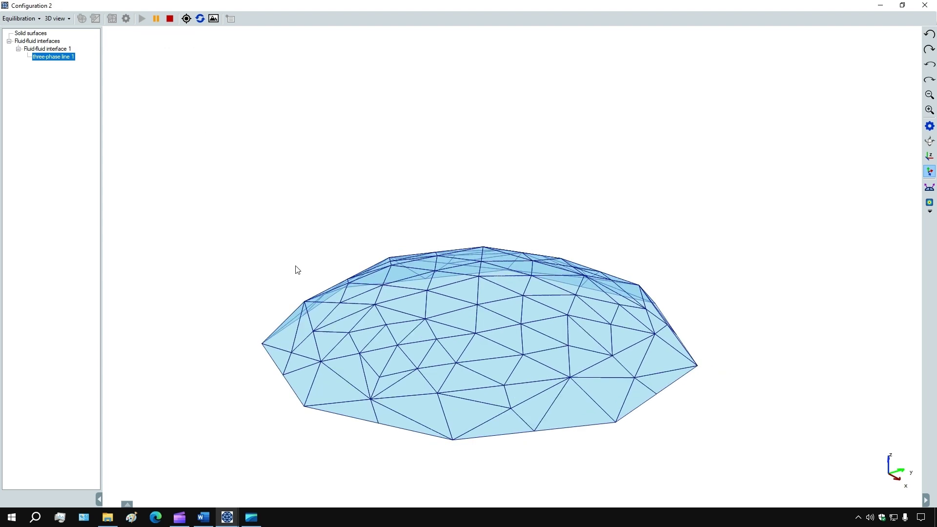
drag(407, 381, 402, 362)
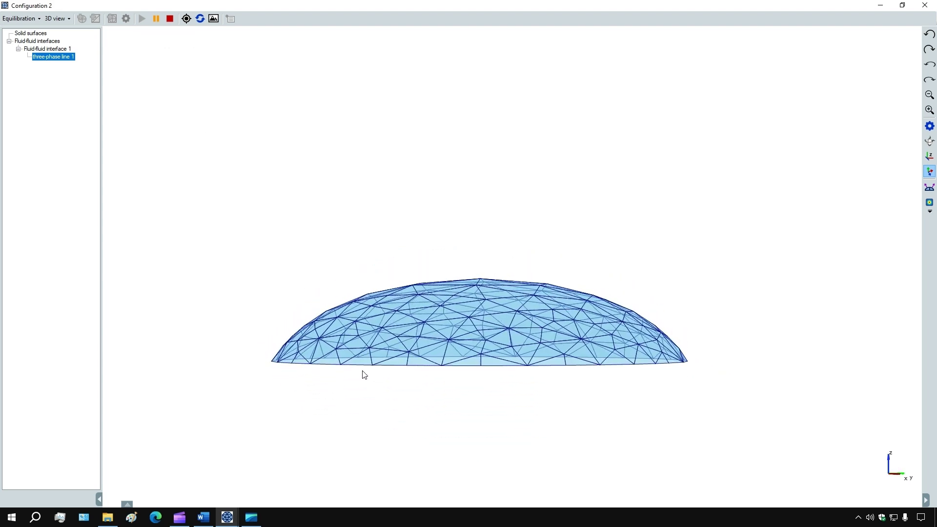
scroll(366, 371, down, 3)
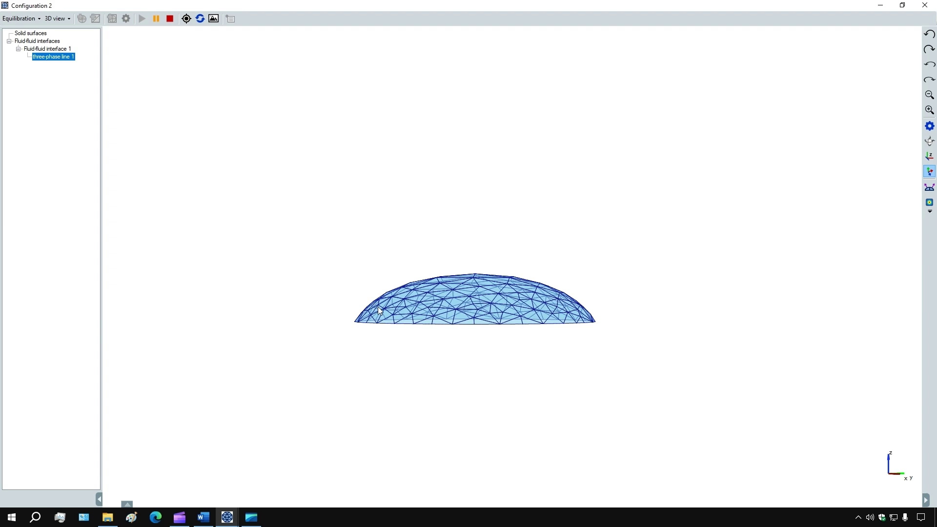
drag(367, 301, 406, 326)
scroll(464, 336, up, 2)
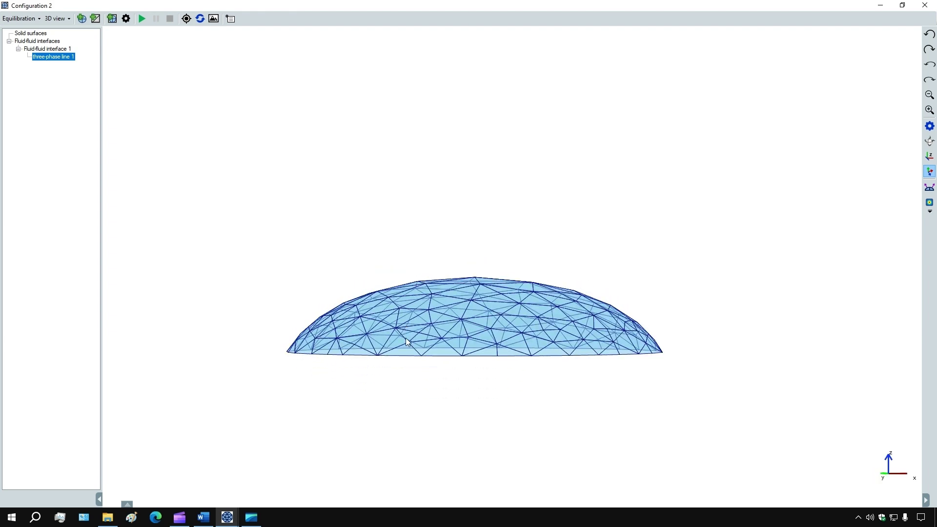
Clear the configuration and add a fluid-fluid interface from the built-in one-opening droplet mesh with an initial volume of 1000 mm^3.
click(22, 19)
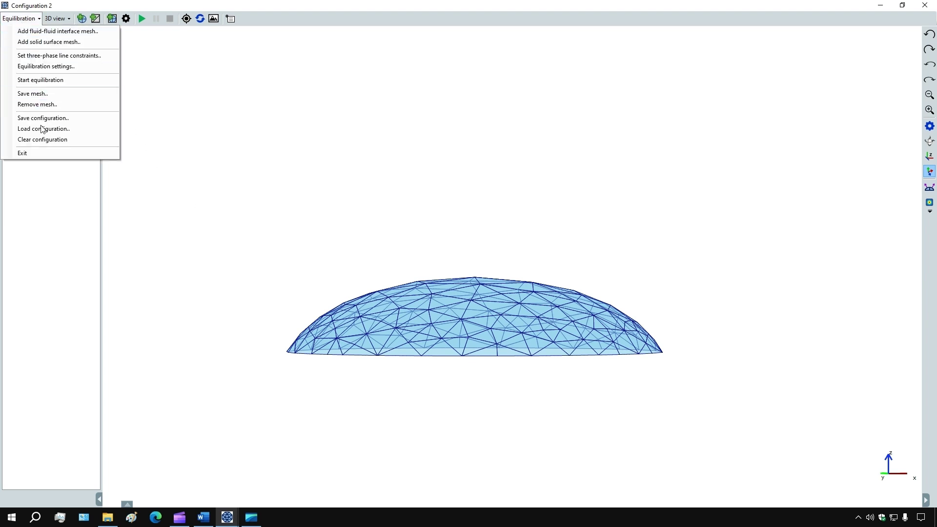
click(43, 139)
click(81, 19)
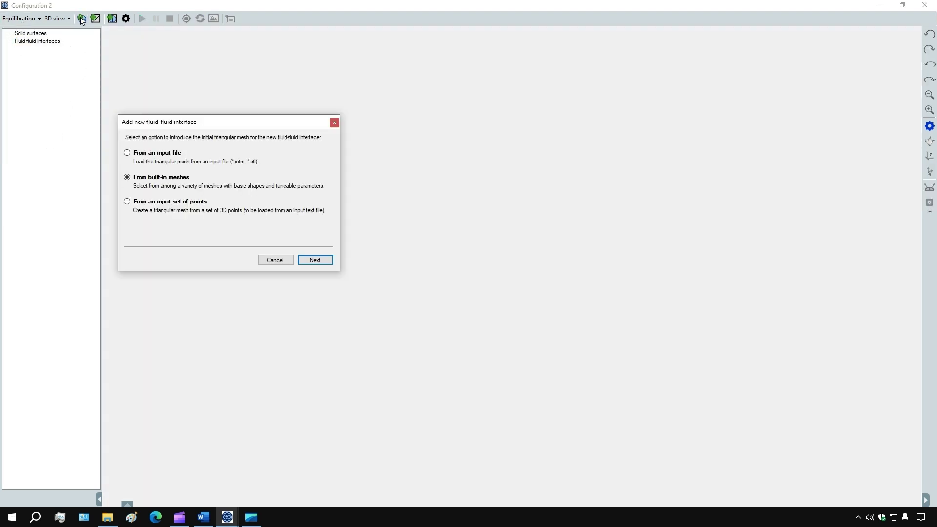
click(311, 260)
click(173, 209)
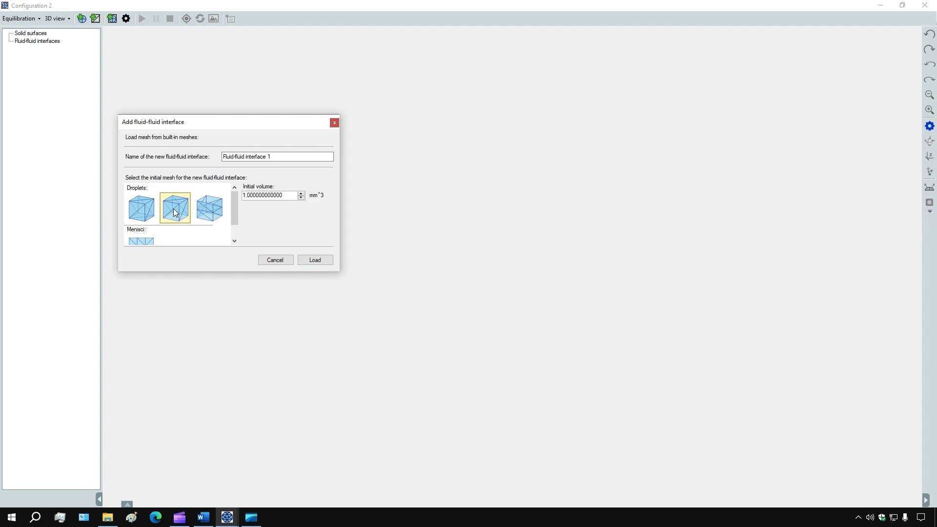
click(246, 196)
text(000)
click(316, 259)
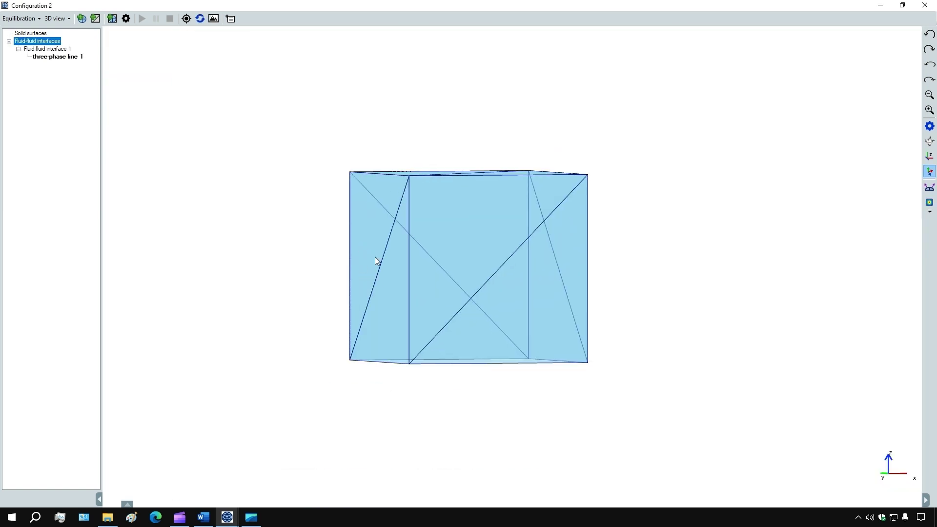
Constrain the 1000 mm^3 droplet's three-phase line to displace only in the "x", "y" directions.
right_click(54, 51)
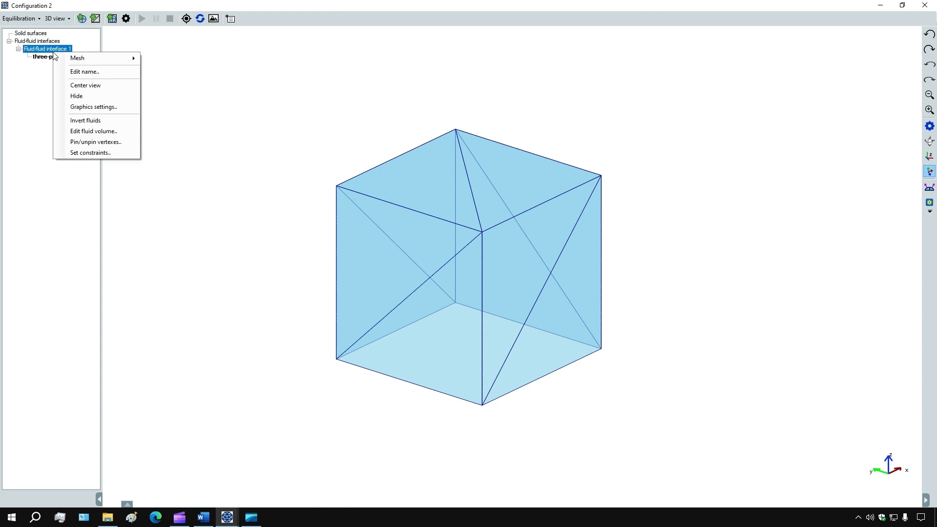
right_click(46, 55)
click(74, 84)
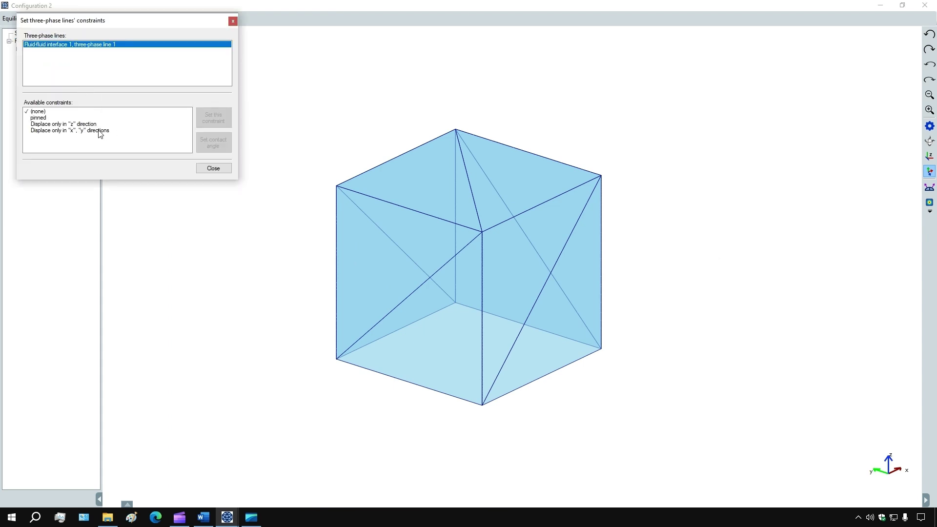
click(122, 131)
click(213, 117)
Set Young's contact angle on the constraint plane for the 1000 mm^3 droplet's three-phase line.
click(216, 146)
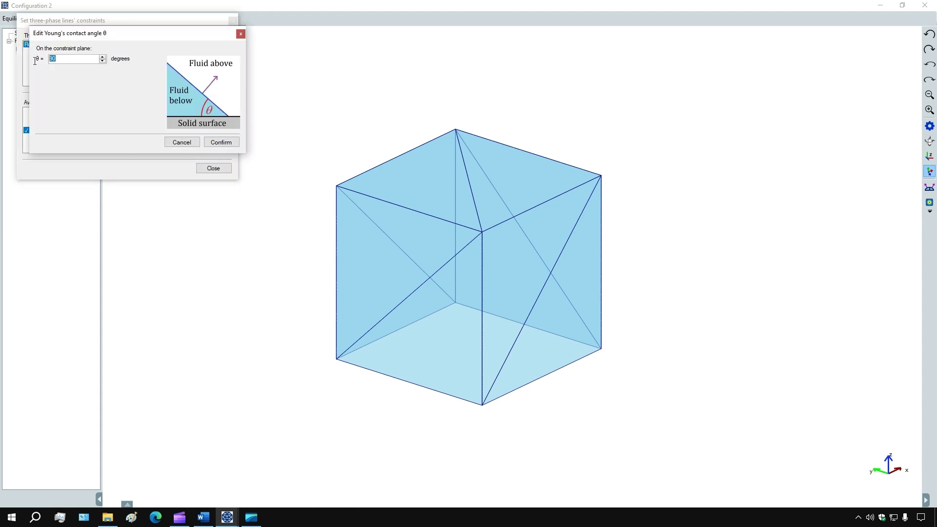
click(222, 142)
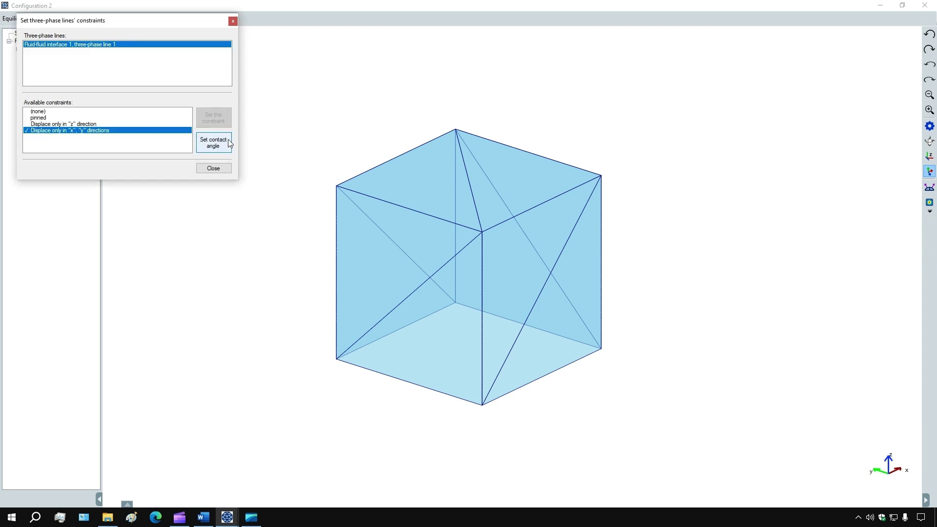
click(214, 169)
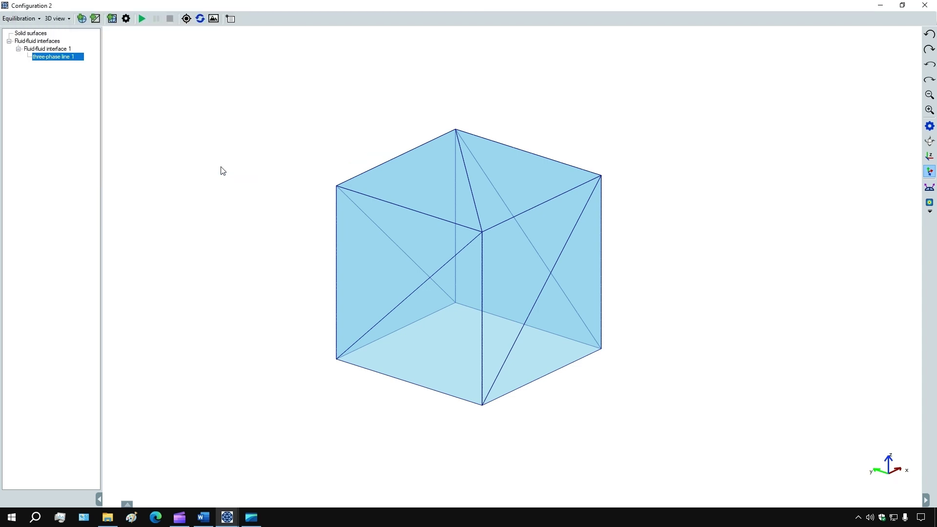
Equilibrate the 1000 mm^3 droplet and inspect its shape from several sides.
click(141, 18)
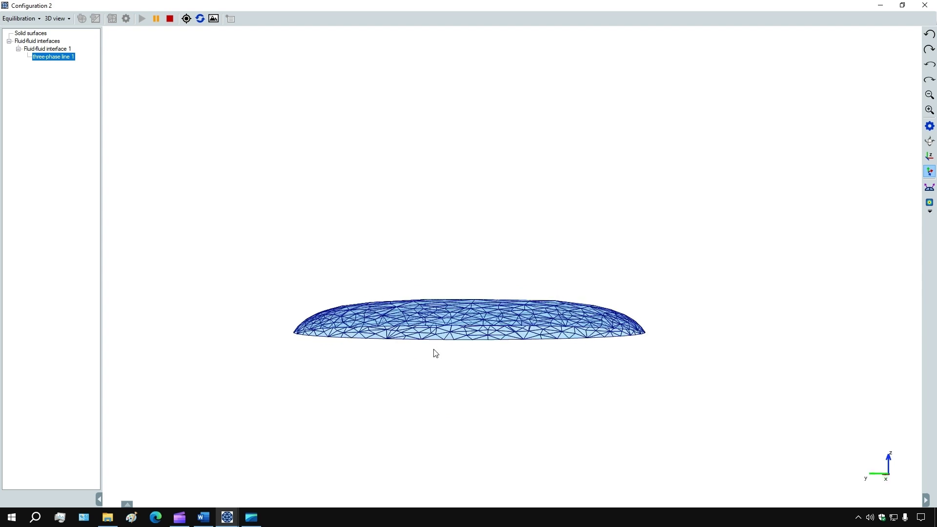
drag(434, 353, 432, 381)
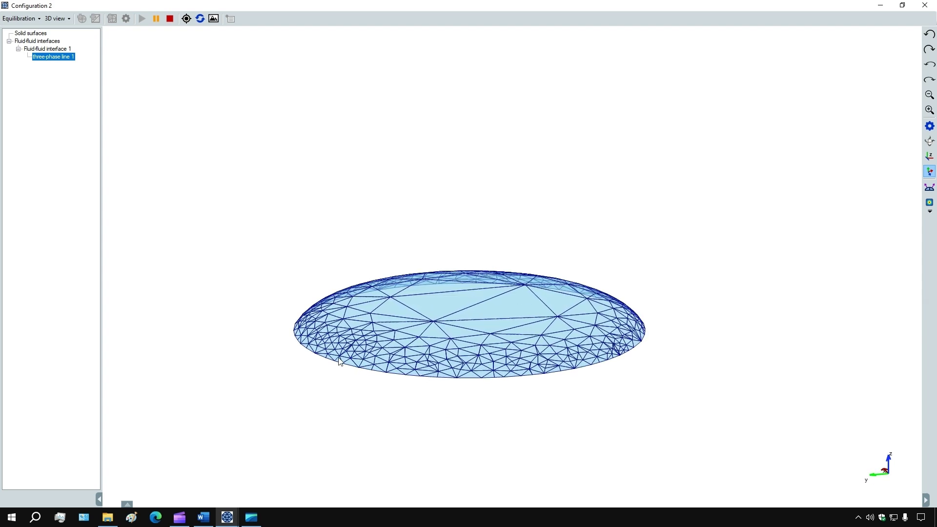
drag(342, 349, 411, 349)
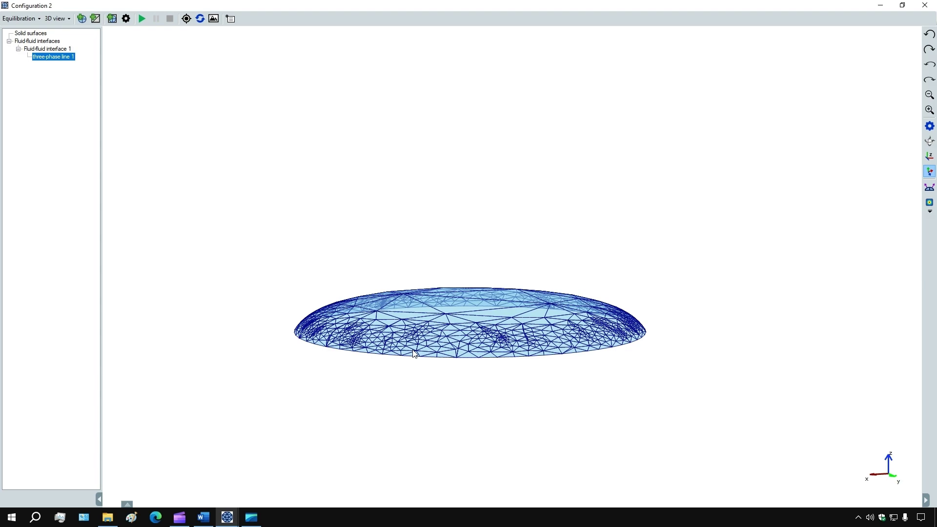
drag(389, 333, 550, 372)
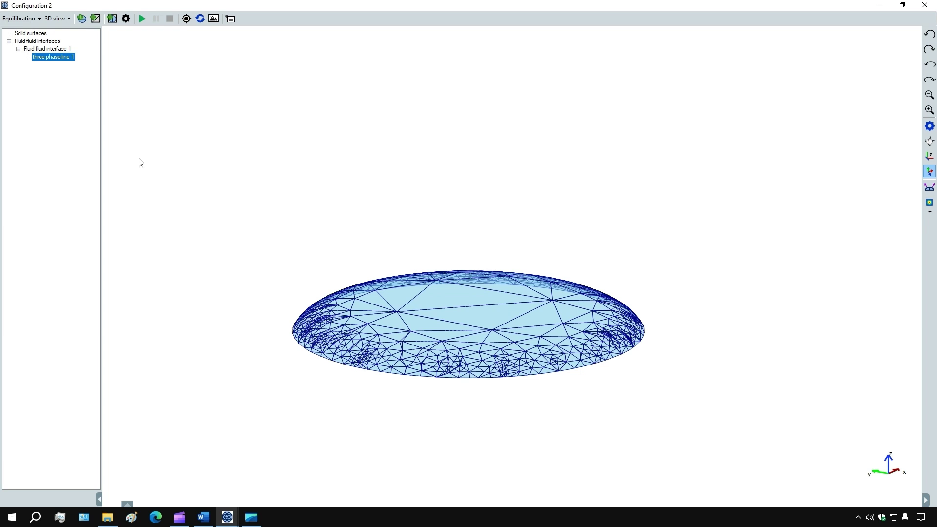
Clear the configuration and add a new fluid-fluid interface from the built-in one-opening droplet mesh, setting its initial volume.
click(19, 18)
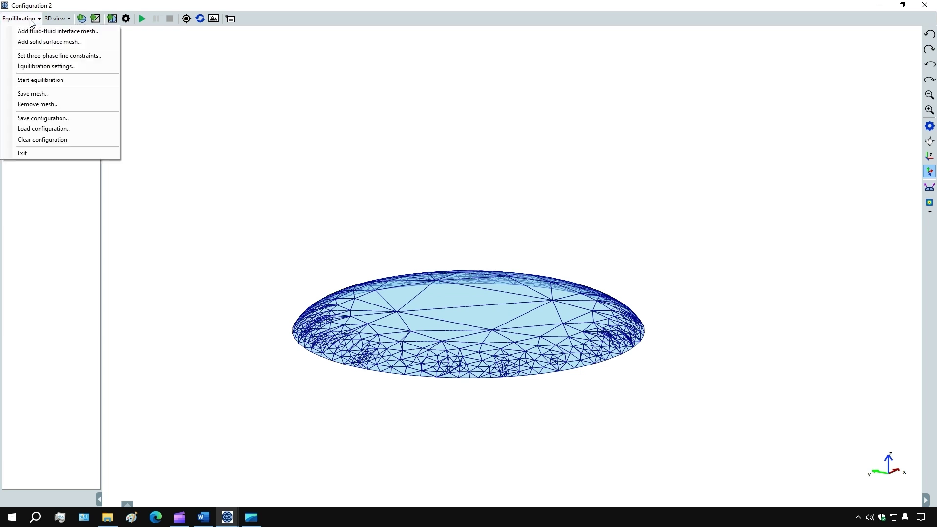
click(52, 139)
click(82, 19)
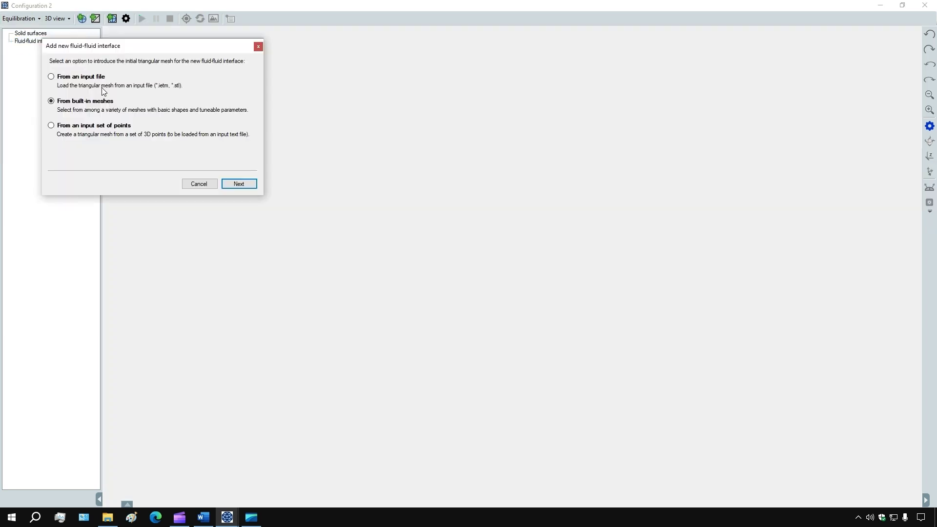
click(227, 187)
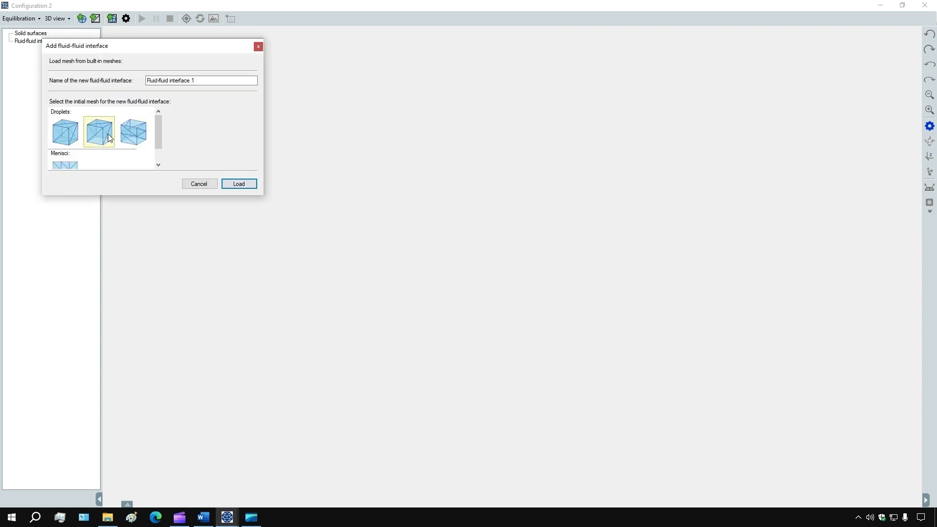
click(107, 134)
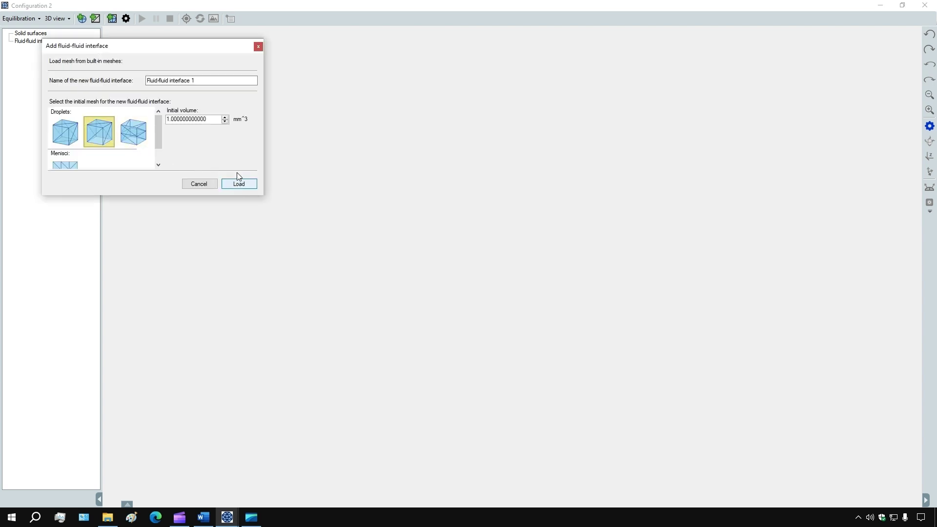
click(168, 120)
click(234, 183)
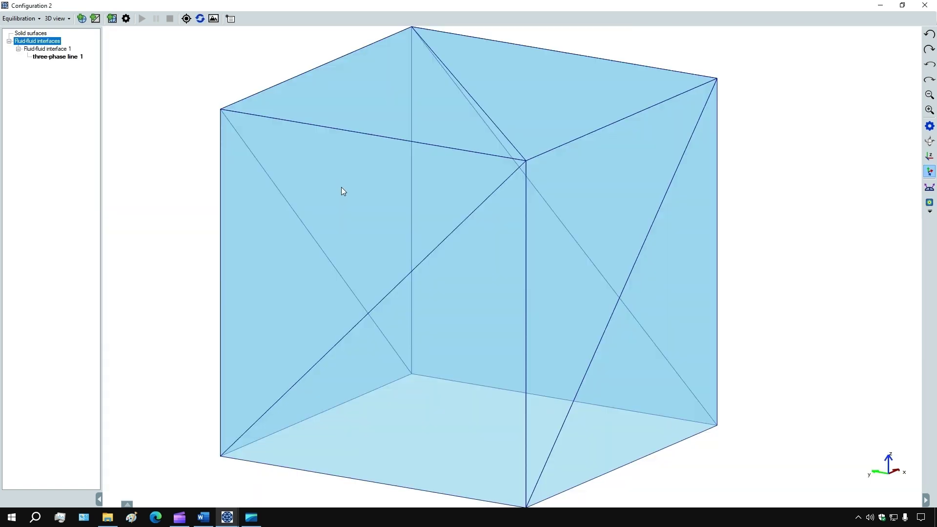
Rotate the droplet mesh 180 degrees around the x axis with respect to the mesh centre.
scroll(342, 189, down, 3)
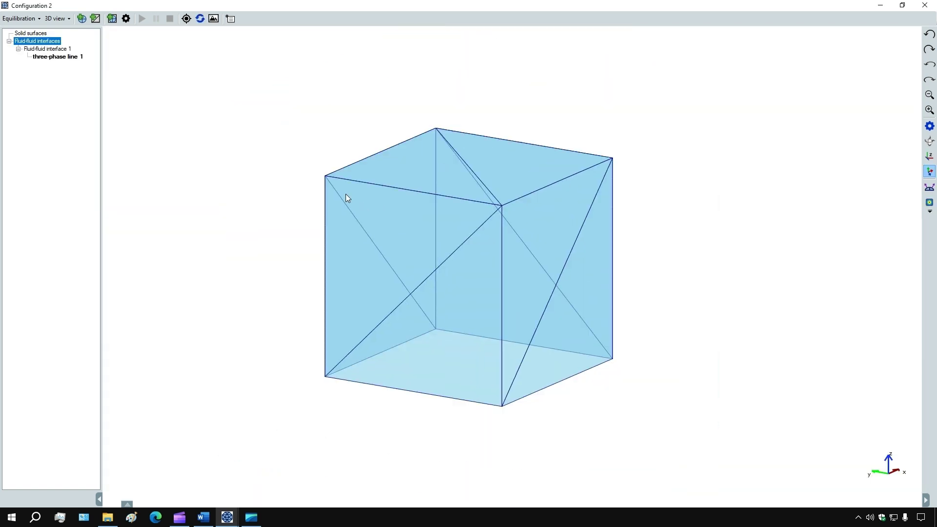
right_click(51, 51)
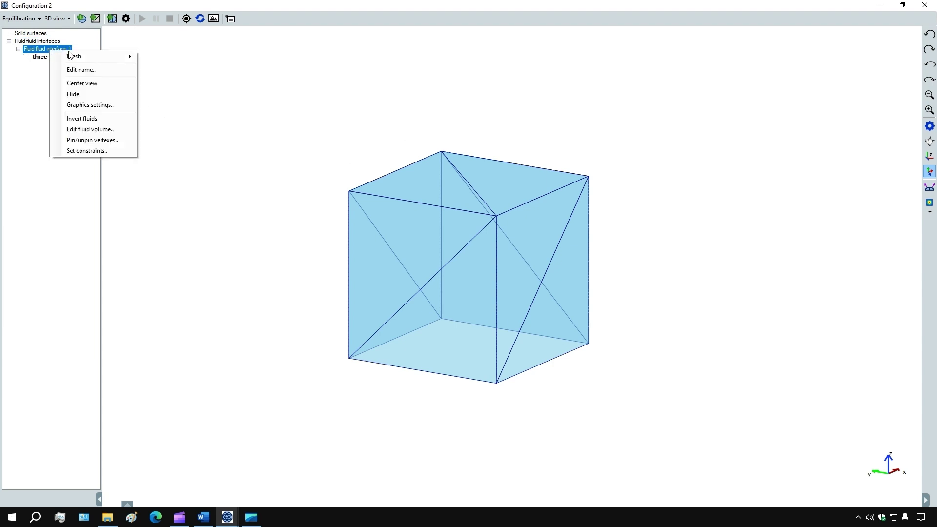
mouse_move(78, 53)
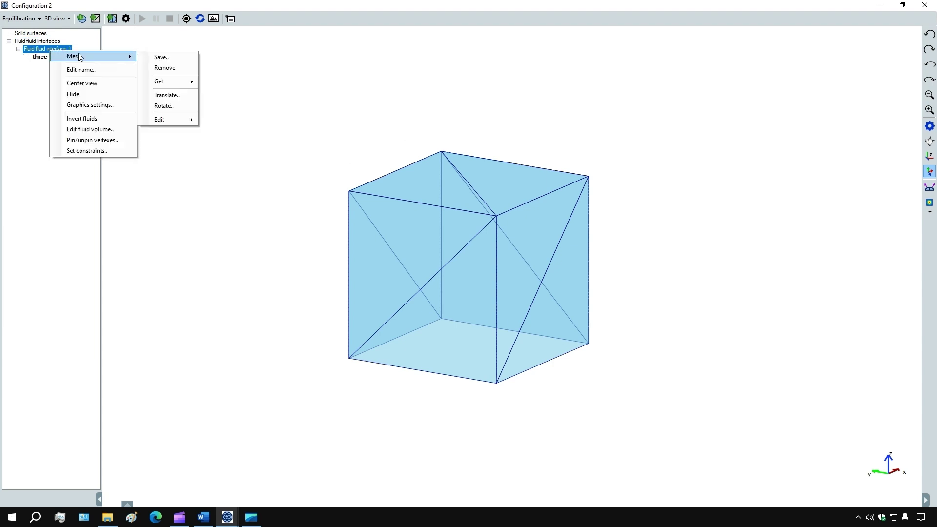
click(175, 105)
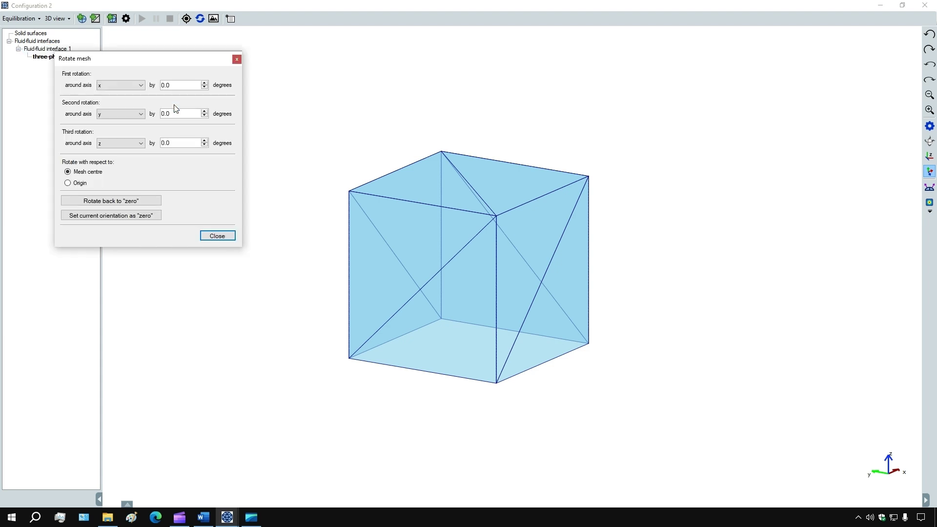
drag(177, 88, 159, 103)
click(179, 114)
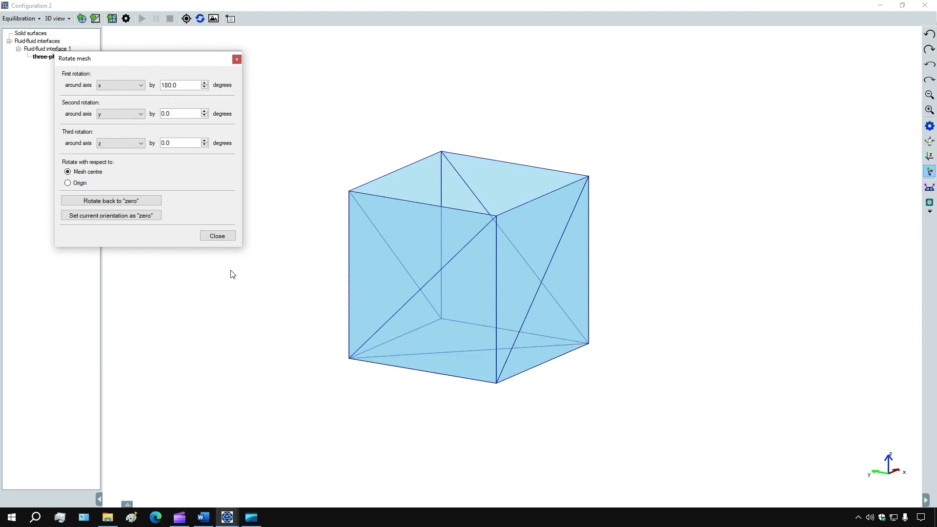
click(225, 237)
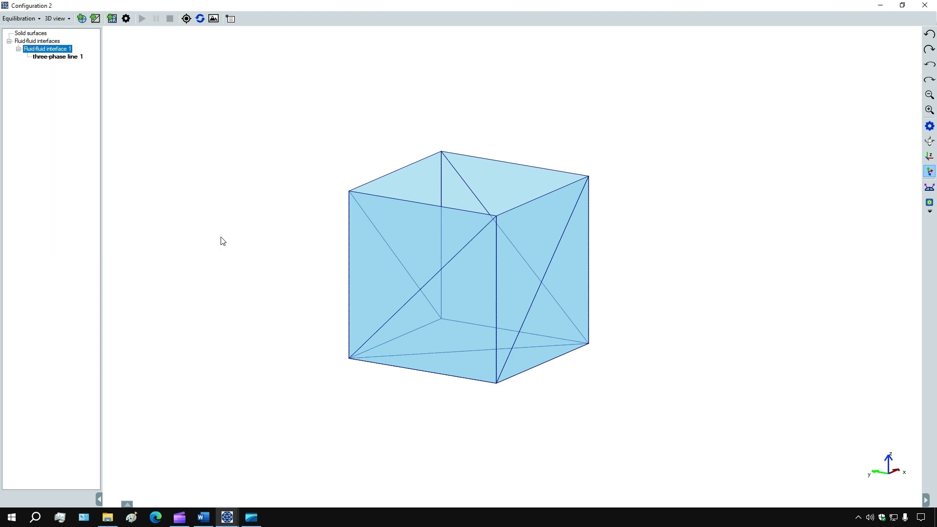
Constrain the inverted droplet's three-phase line to displace only in the "x", "y" directions.
right_click(58, 57)
click(94, 87)
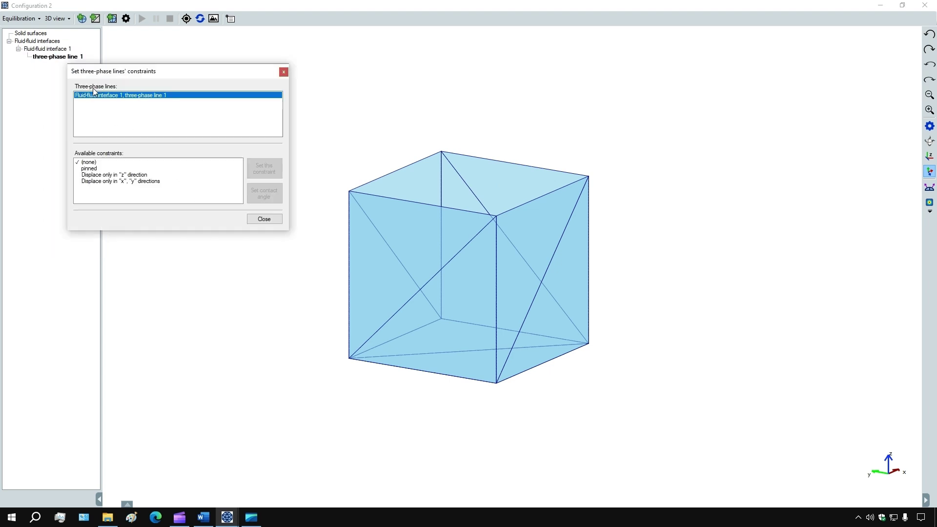
click(137, 182)
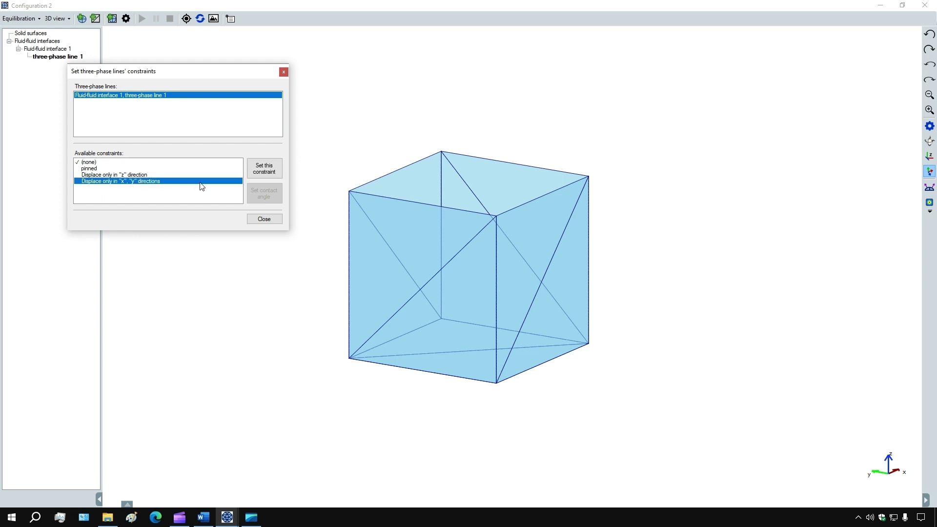
click(270, 174)
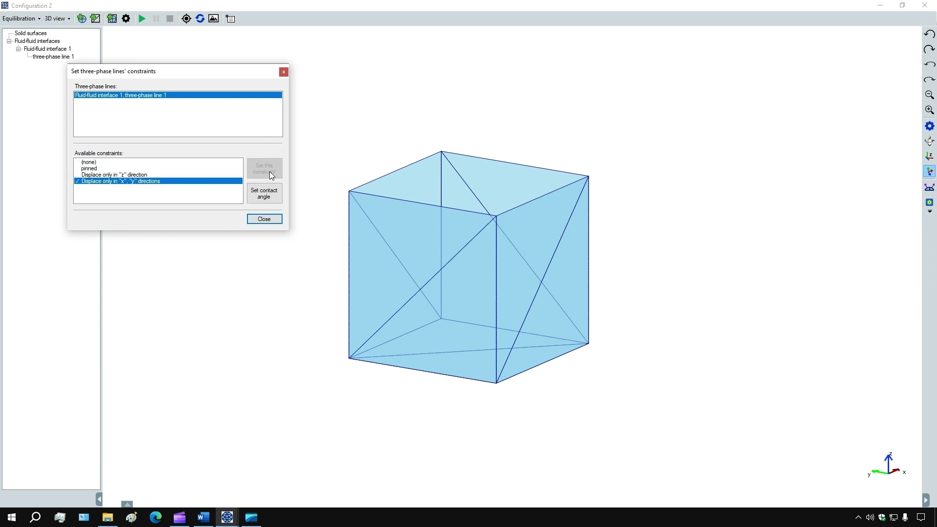
Set Young's contact angle on the inverted droplet's constraint plane and equilibrate the hanging droplet.
click(268, 196)
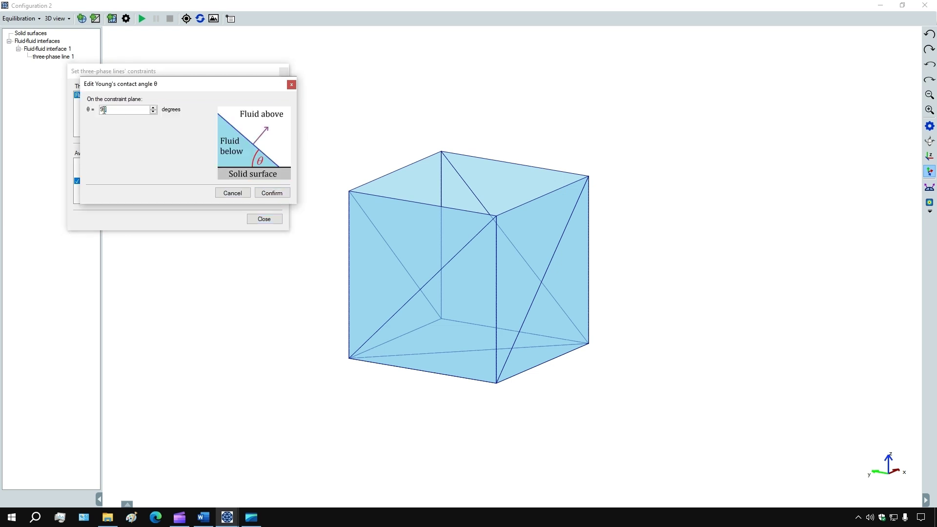
drag(104, 110, 95, 114)
click(263, 194)
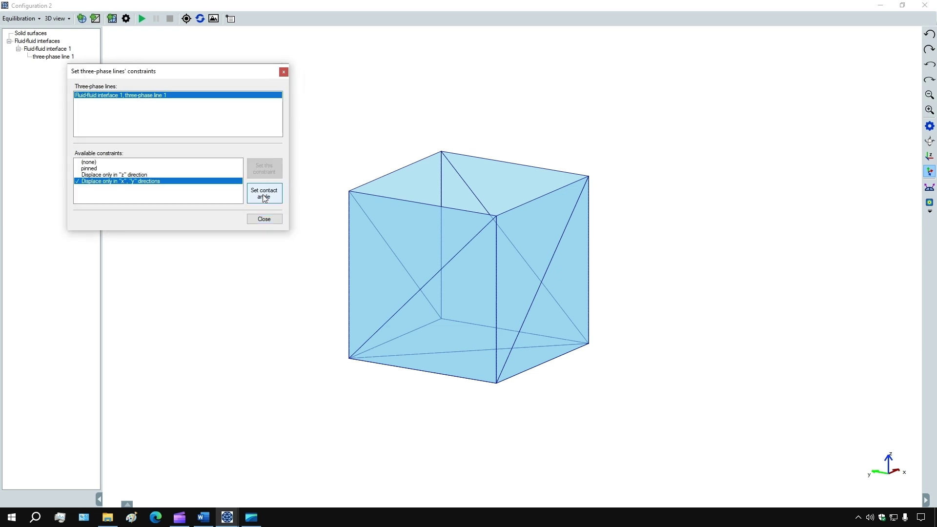
click(265, 220)
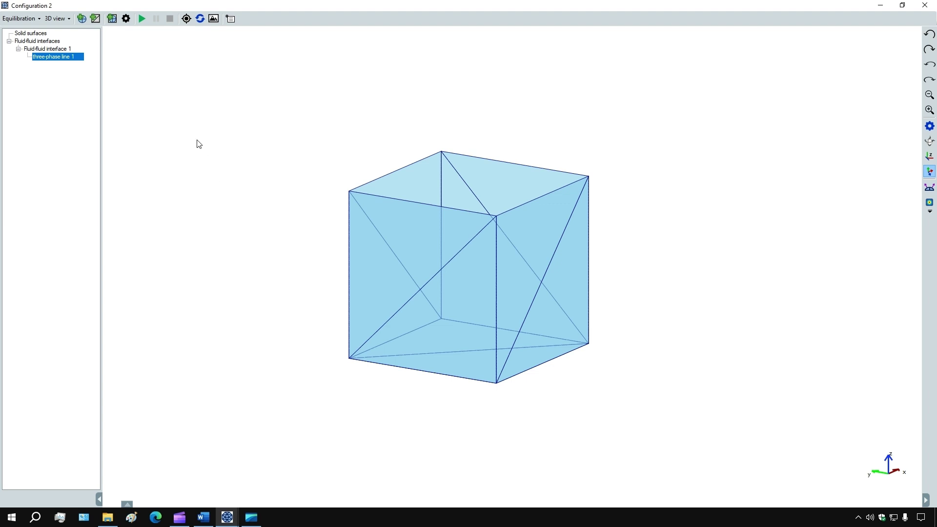
click(141, 21)
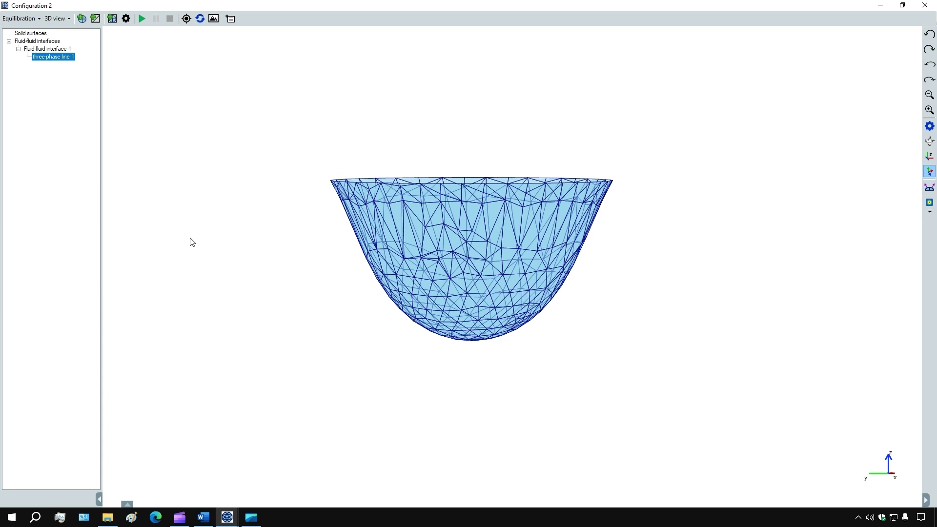
Clear the configuration and load the built-in one-opening droplet mesh as a new fluid-fluid interface.
click(19, 18)
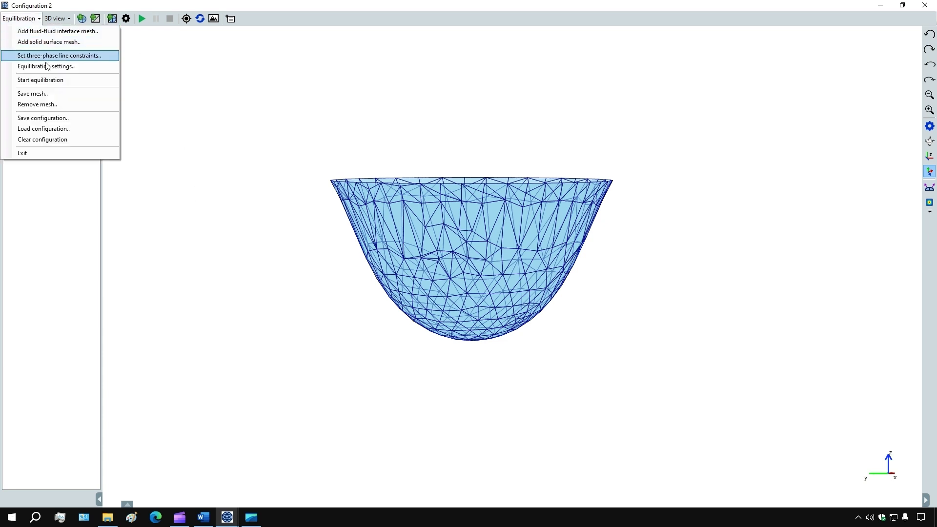
click(49, 142)
click(81, 18)
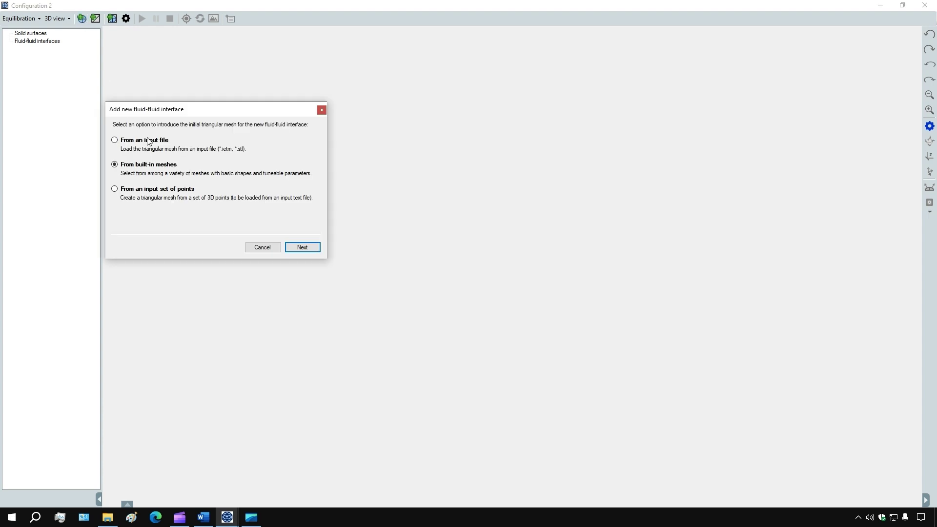
click(301, 247)
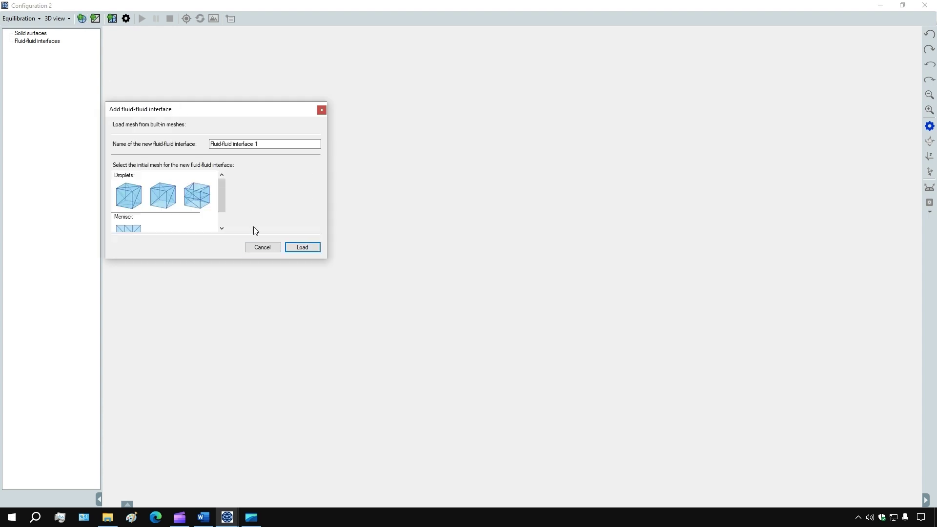
click(163, 195)
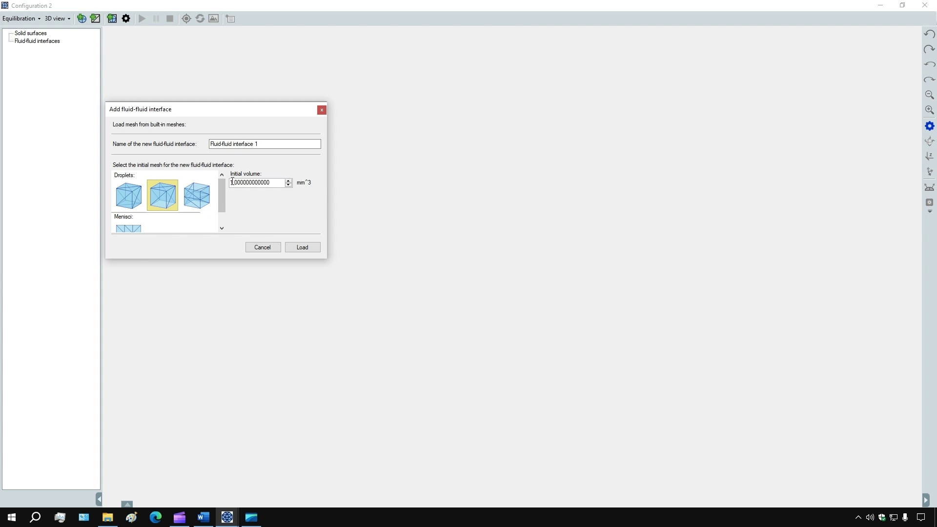
click(303, 248)
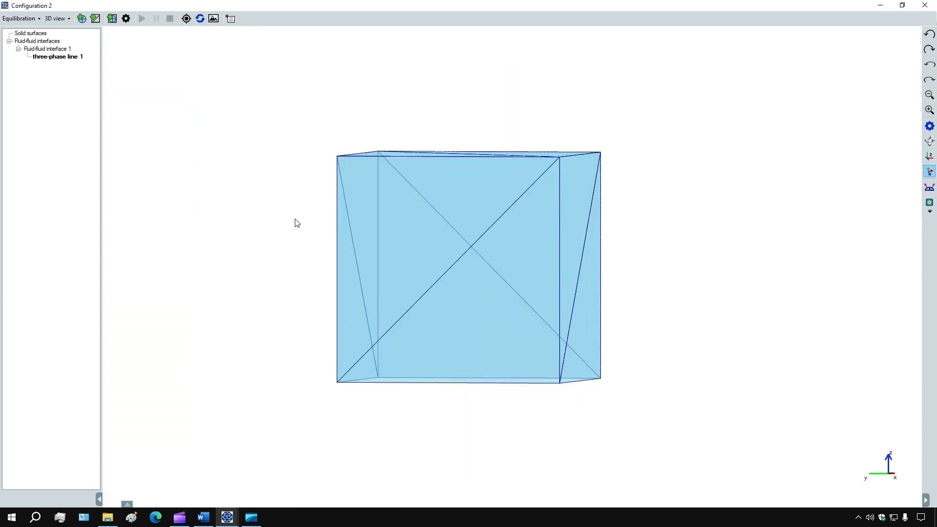
Rotate the new droplet mesh 180 degrees around the x axis with respect to the mesh centre.
click(64, 51)
right_click(64, 50)
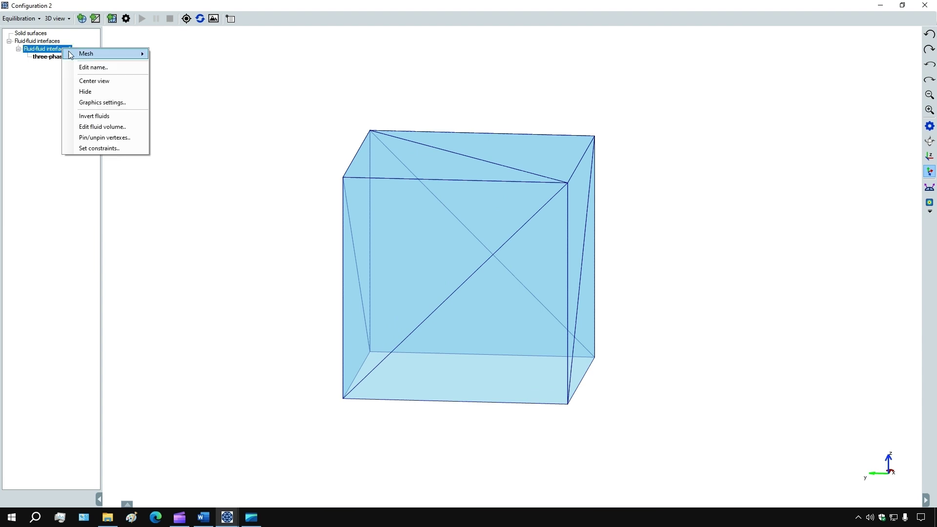
mouse_move(69, 53)
click(182, 103)
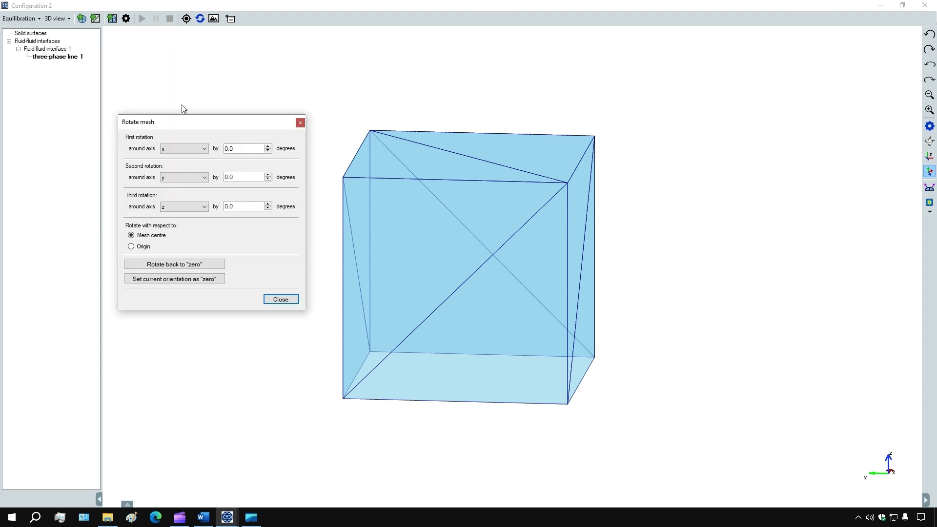
double_click(234, 149)
text(180)
click(278, 296)
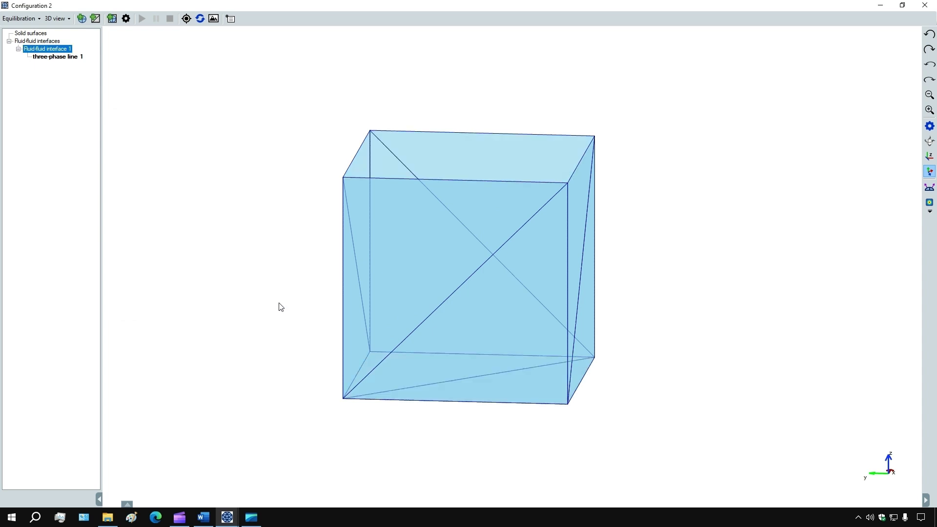
Constrain the three-phase line to displace only in the "x", "y" directions and set its Young's contact angle to 60 degrees.
right_click(65, 60)
click(96, 88)
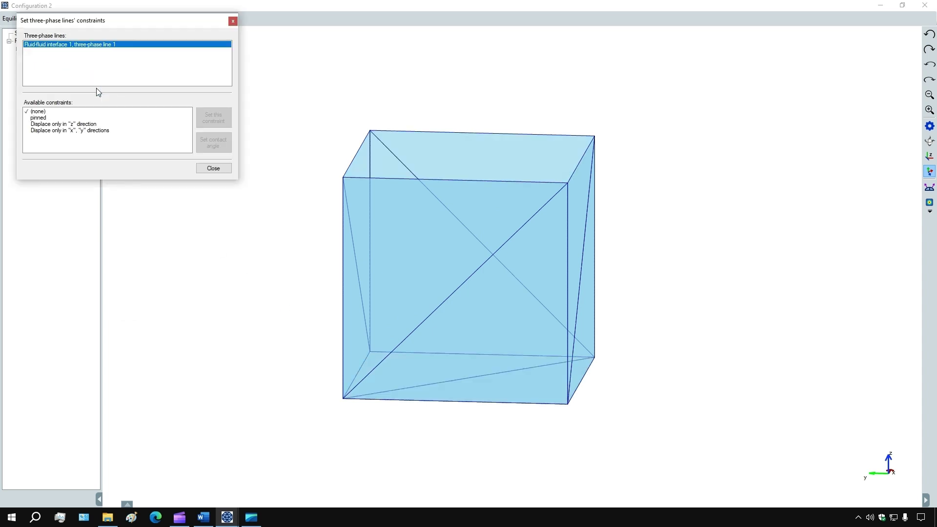
click(89, 130)
click(208, 119)
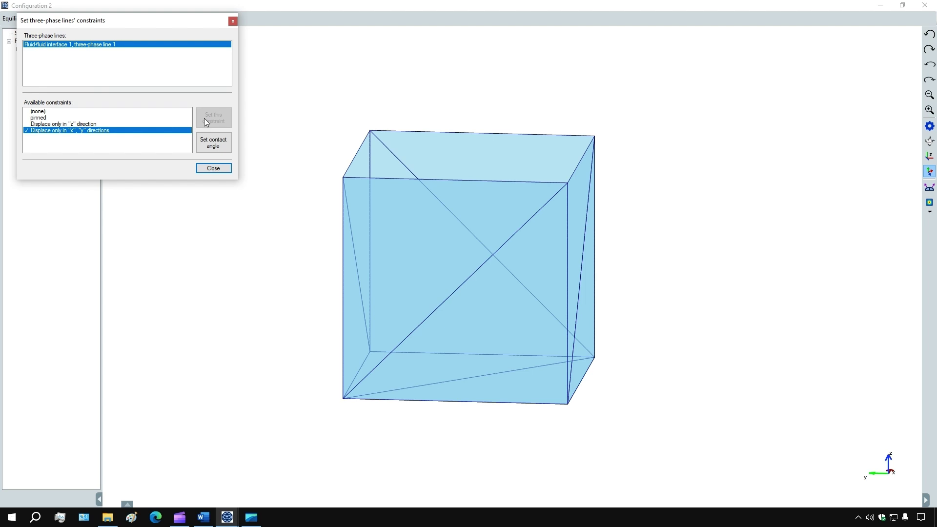
click(213, 147)
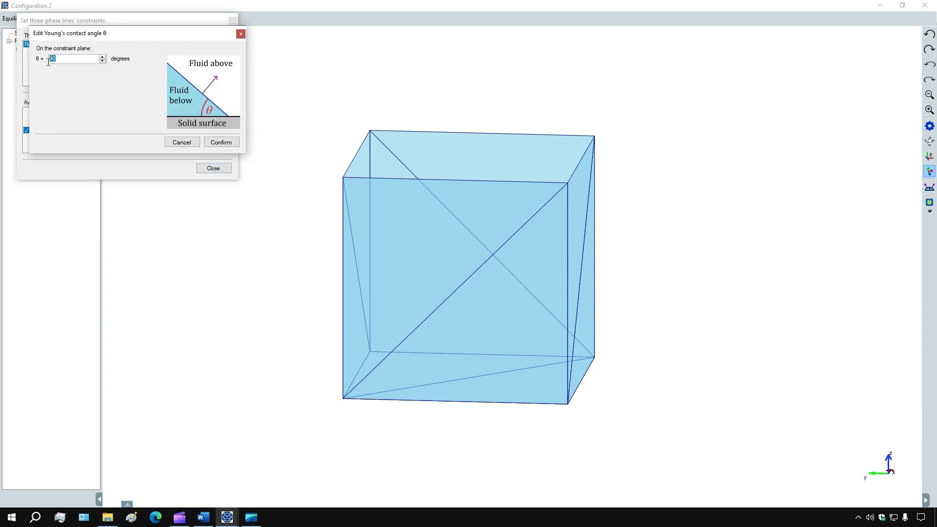
text(60)
click(221, 142)
click(218, 168)
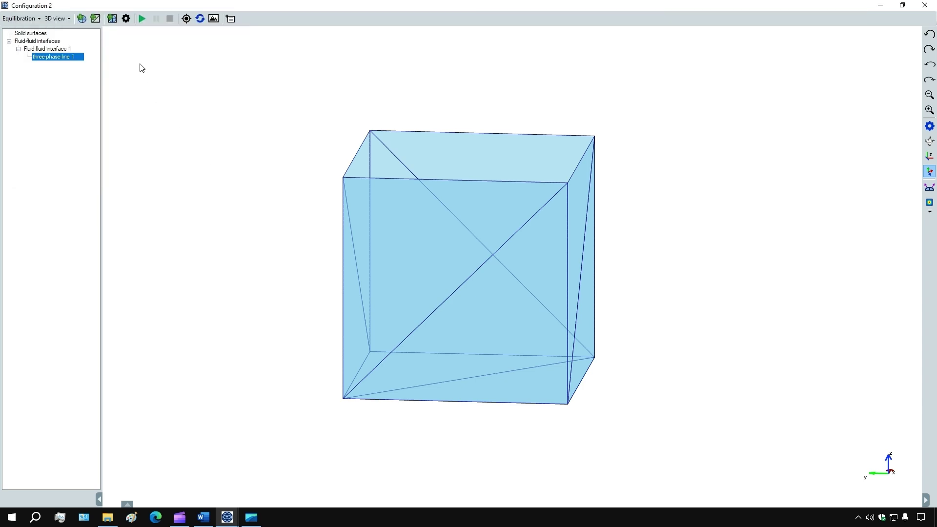
Run the hanging droplet's equilibration, pause it to inspect the shape from another side, then resume and finally stop it.
click(142, 18)
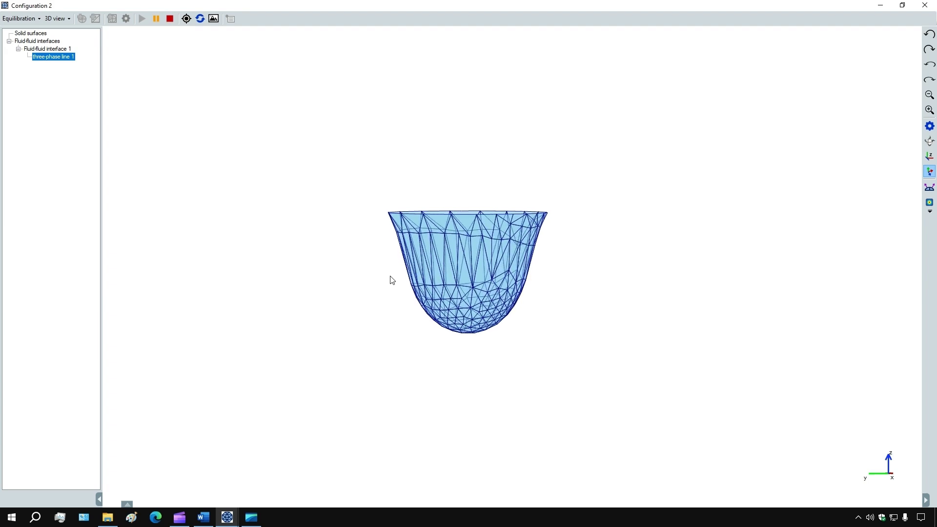
drag(392, 280, 527, 273)
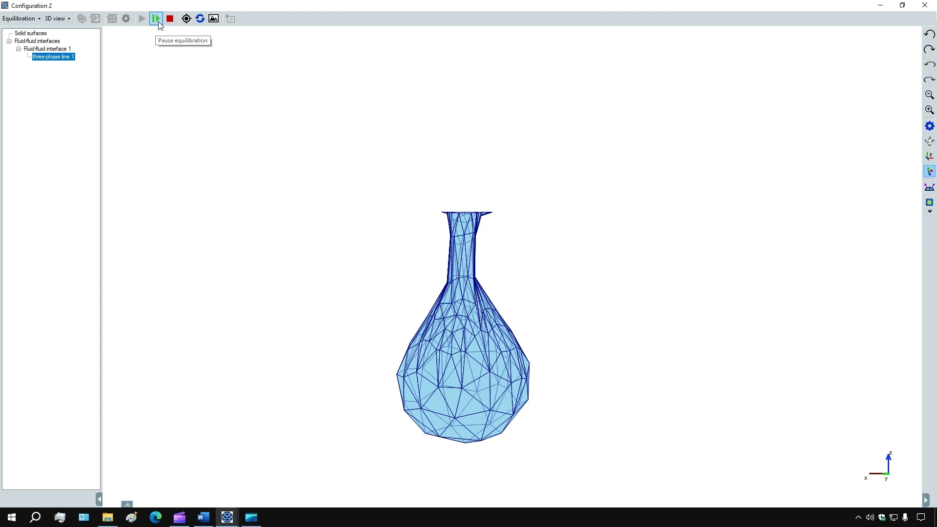
click(186, 19)
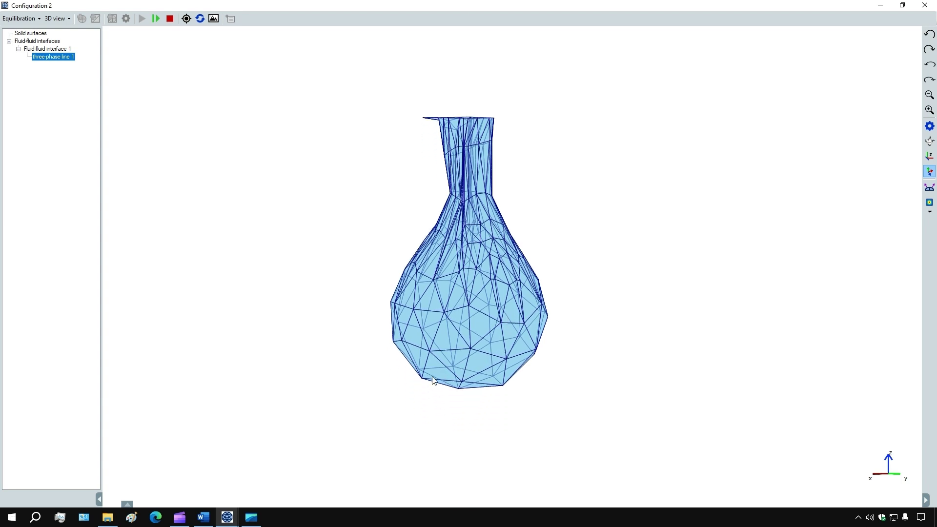
click(155, 22)
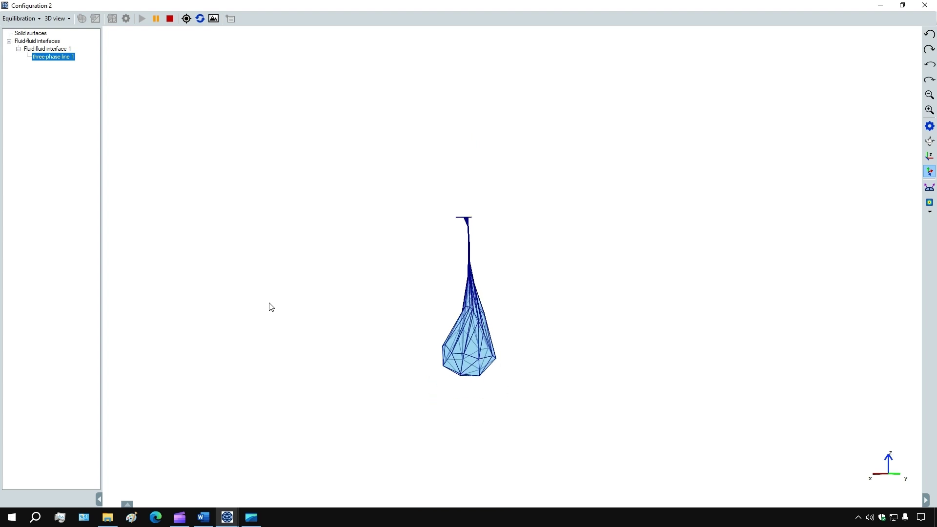
click(169, 18)
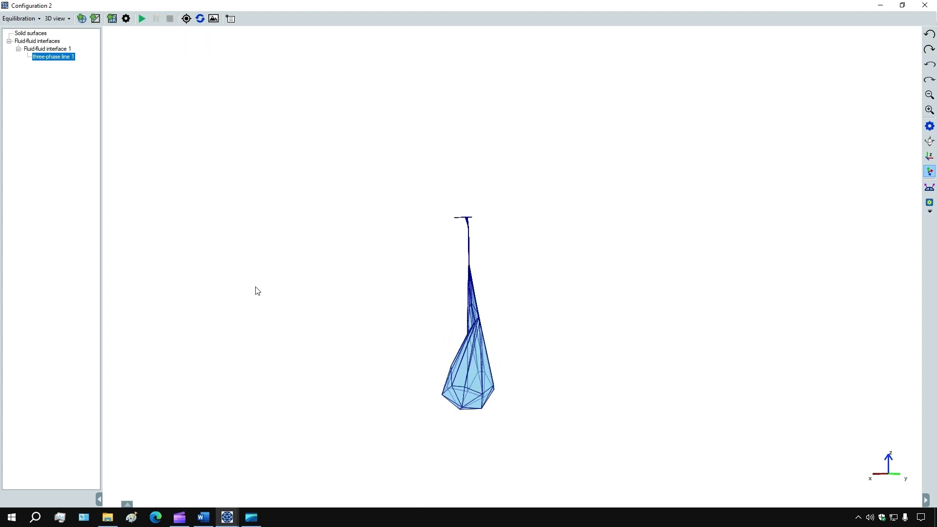